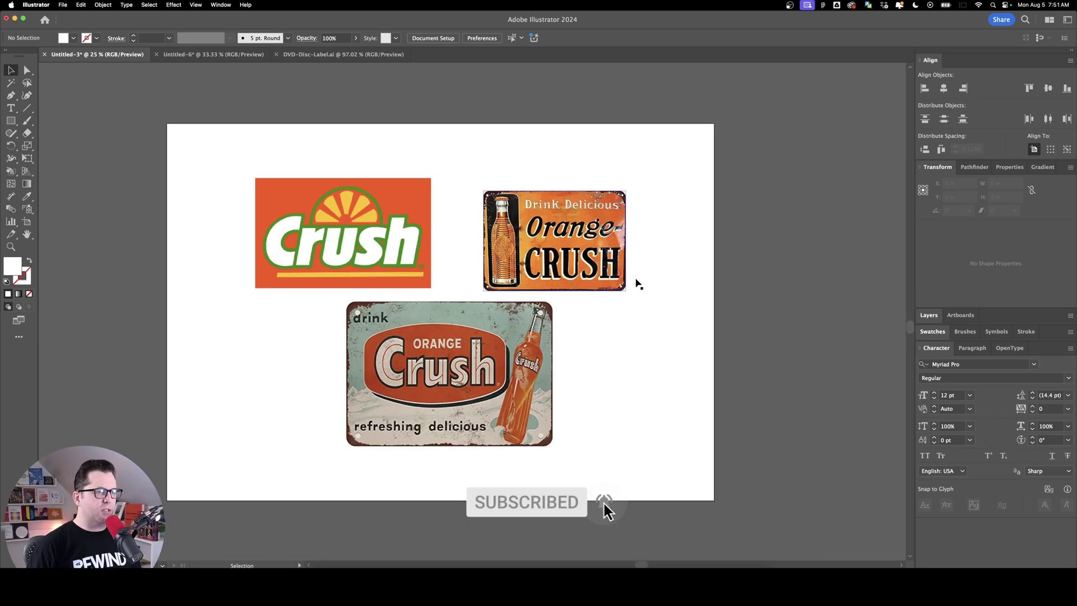
Move the three Crush reference images off the artboard to the empty canvas on its right.
{"action": "scroll", "coordinate": [639, 283], "scroll_direction": "right", "scroll_amount": 3}
{"action": "left_click_drag", "start_coordinate": [268, 260], "coordinate": [320, 260]}
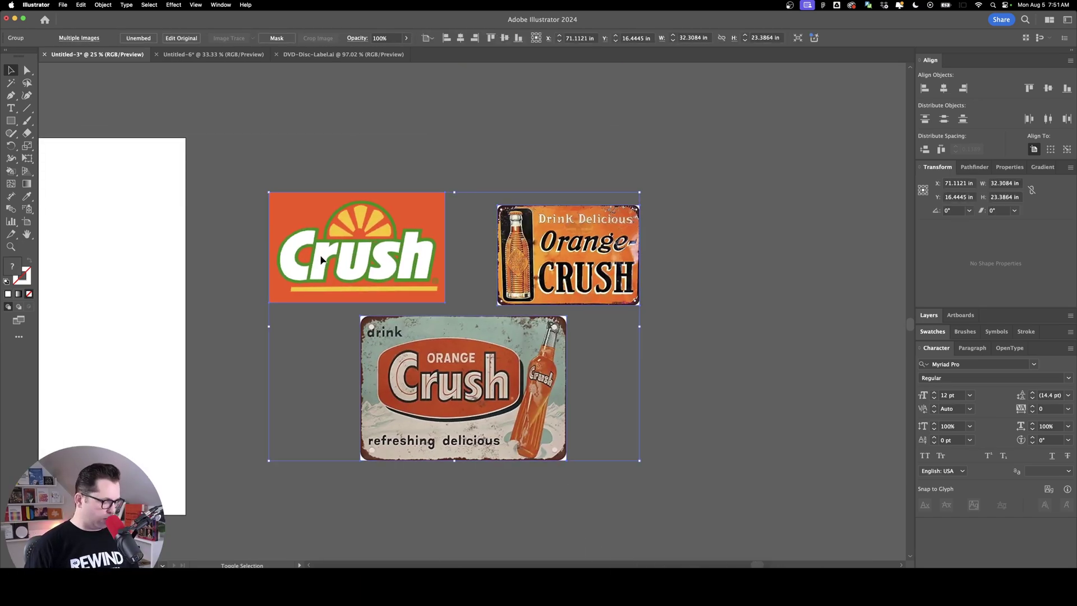
{"action": "left_click", "coordinate": [346, 176]}
Add the word SLOW to the artboard and place a copy beneath it that reads CRUSH.
{"action": "left_click_drag", "start_coordinate": [399, 167], "coordinate": [586, 167]}
{"action": "left_click_drag", "start_coordinate": [359, 324], "coordinate": [474, 340]}
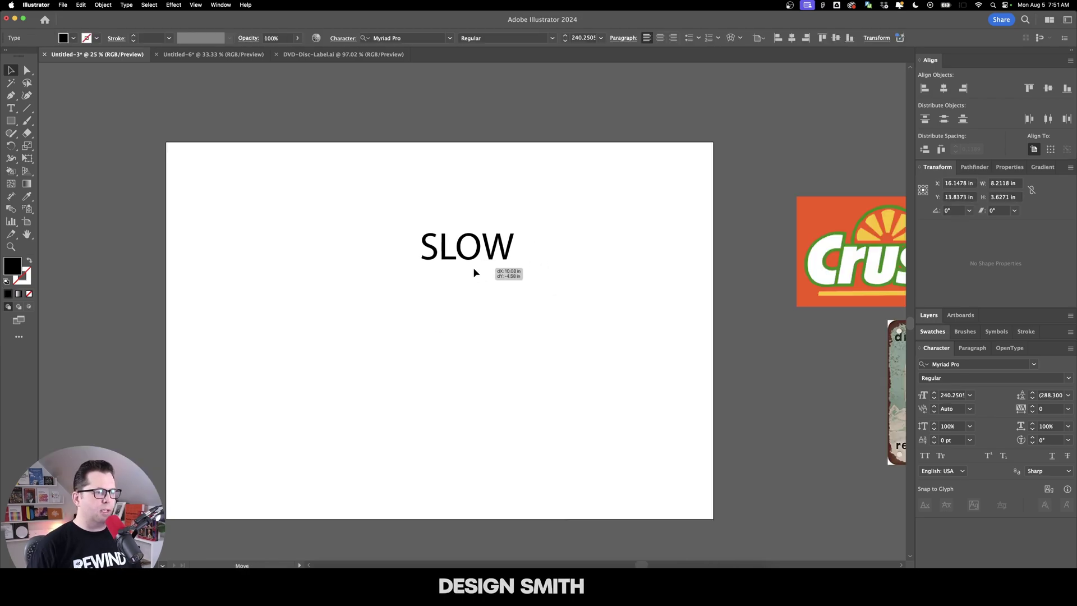
{"action": "double_click", "coordinate": [474, 337]}
{"action": "type", "text": "CRU"}
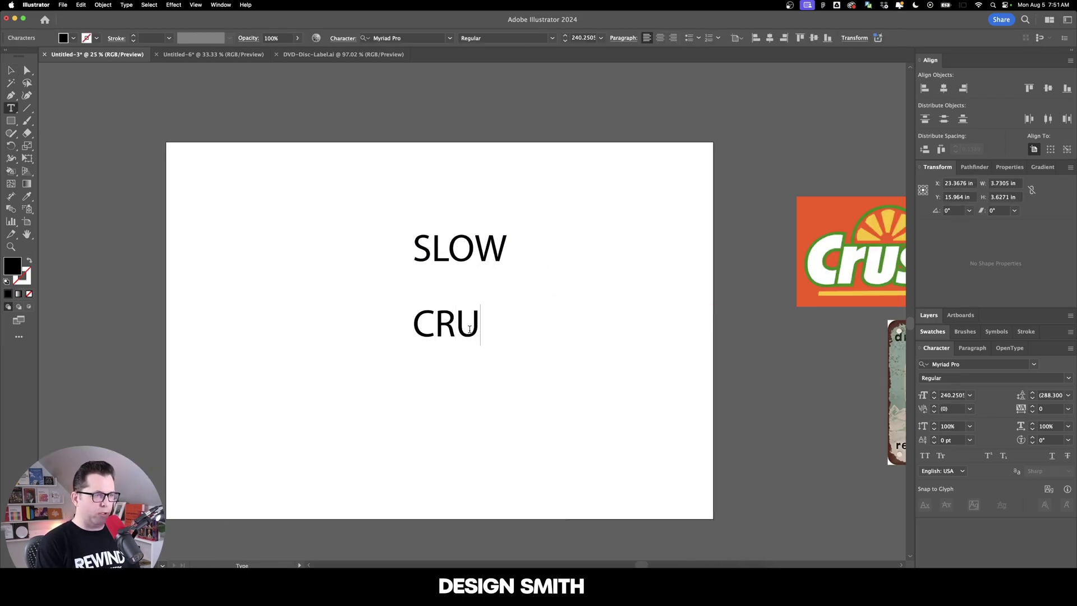
Set both words in WTR Gothic Open Shaded and enlarge them, making CRUSH about 648 pt and SLOW about 389 pt.
{"action": "left_click_drag", "start_coordinate": [359, 199], "coordinate": [566, 292]}
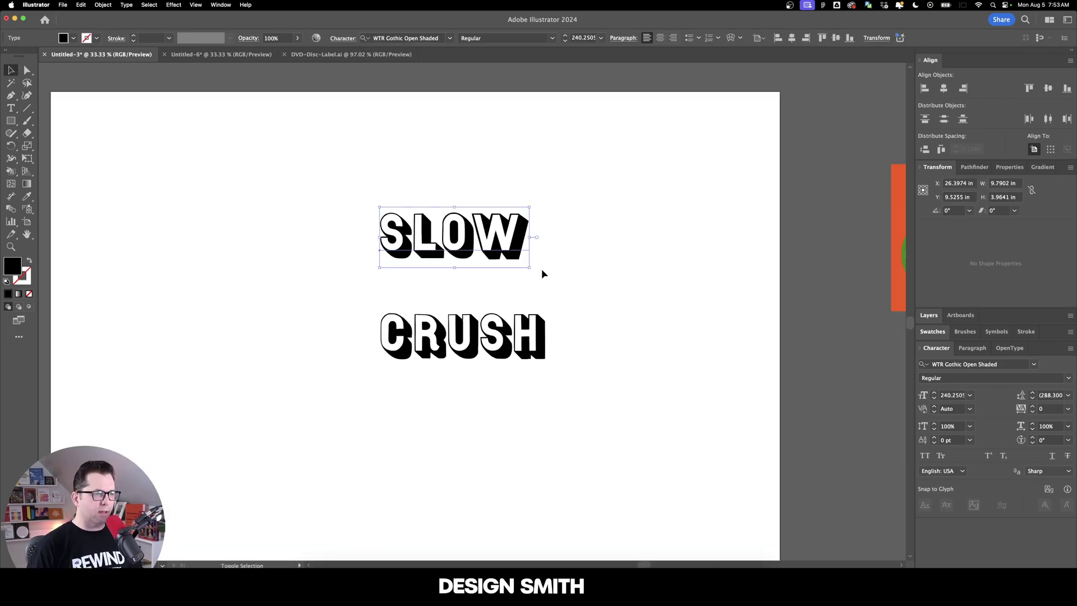
{"action": "left_click", "coordinate": [507, 333], "text": "shift"}
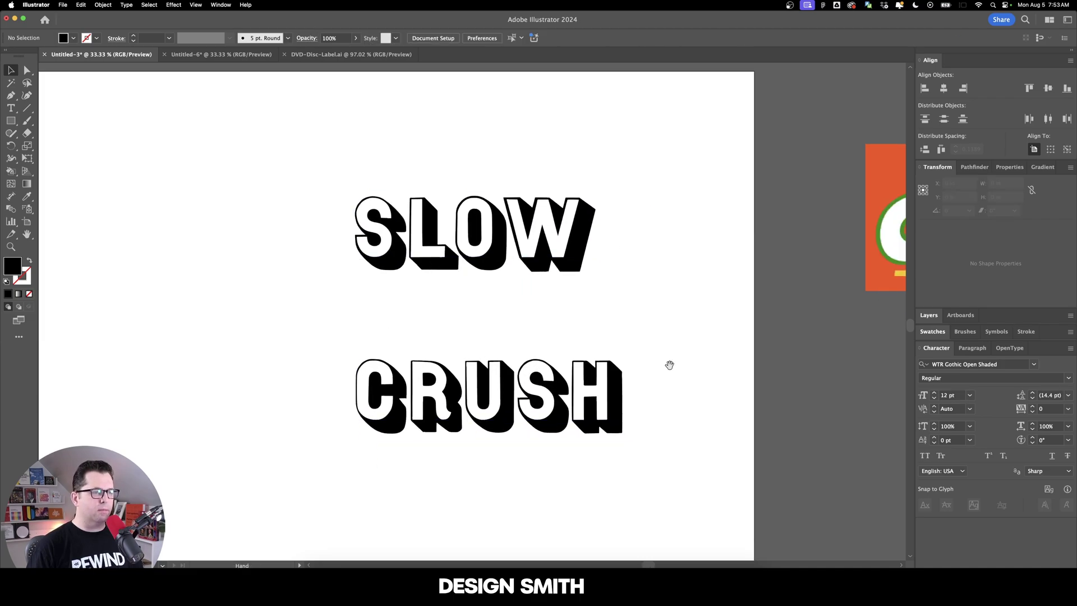
{"action": "left_click", "coordinate": [577, 277]}
{"action": "scroll", "coordinate": [522, 287], "scroll_direction": "down", "scroll_amount": 2}
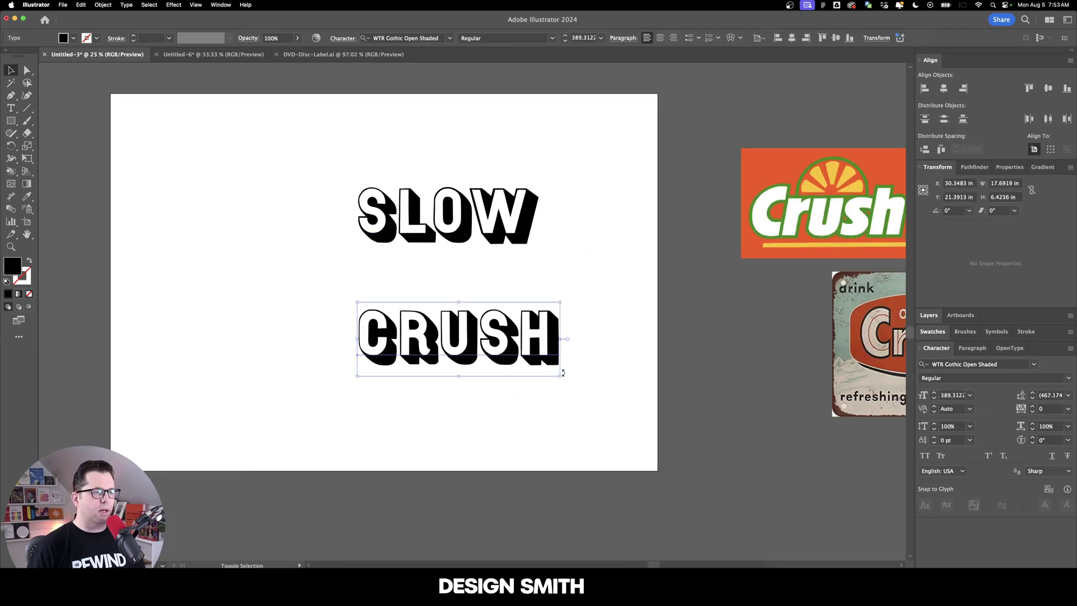
{"action": "left_click_drag", "start_coordinate": [560, 376], "coordinate": [645, 435]}
{"action": "key", "text": "super+shift+a"}
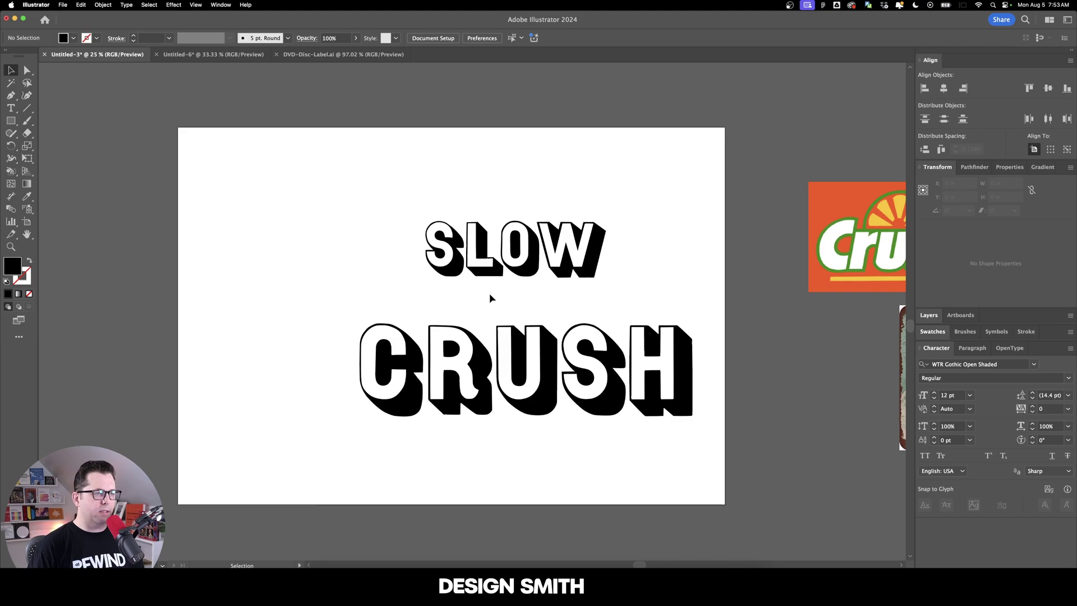
Break the CRUSH text into separate outlined letters and move the R so it overlaps the C's shadow.
{"action": "key", "text": "super+equal"}
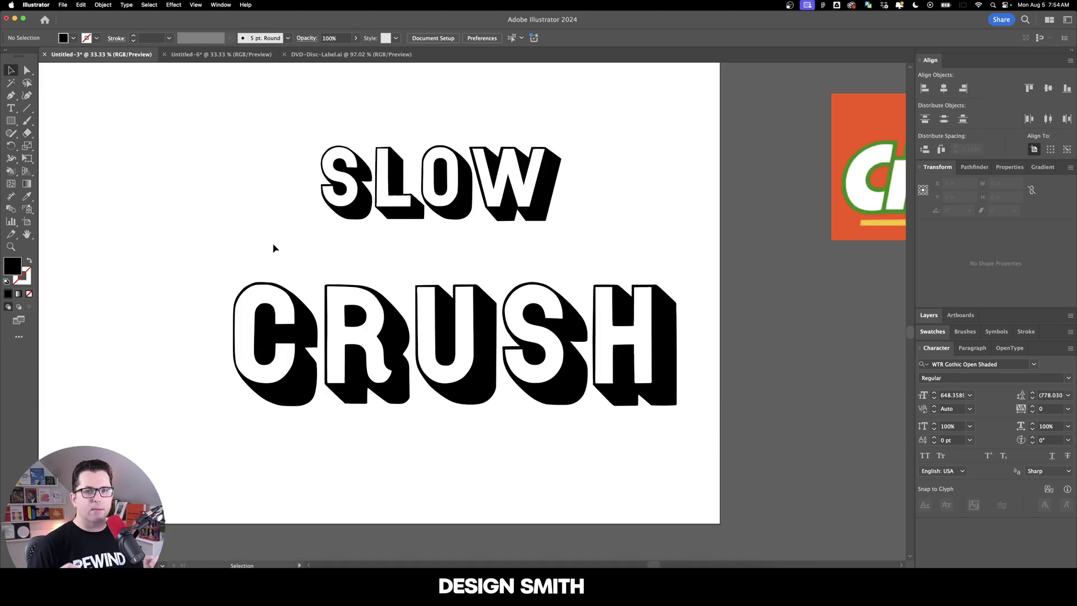
{"action": "left_click", "coordinate": [449, 283]}
{"action": "key", "text": "super+shift+a"}
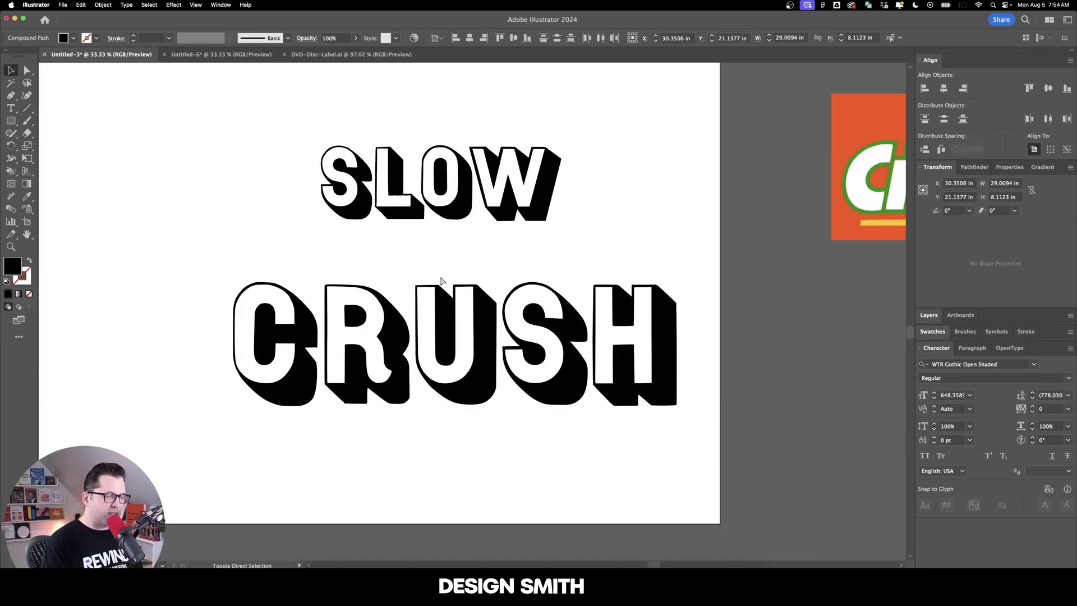
{"action": "left_click", "coordinate": [449, 259]}
{"action": "key", "text": "super+shift+a"}
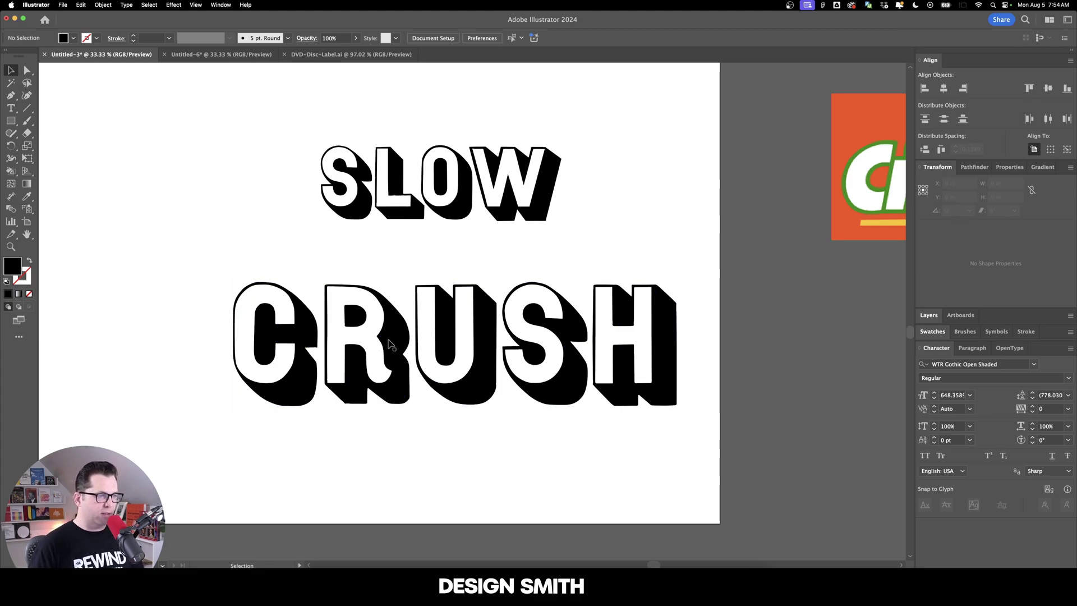
{"action": "left_click_drag", "start_coordinate": [394, 345], "coordinate": [369, 341]}
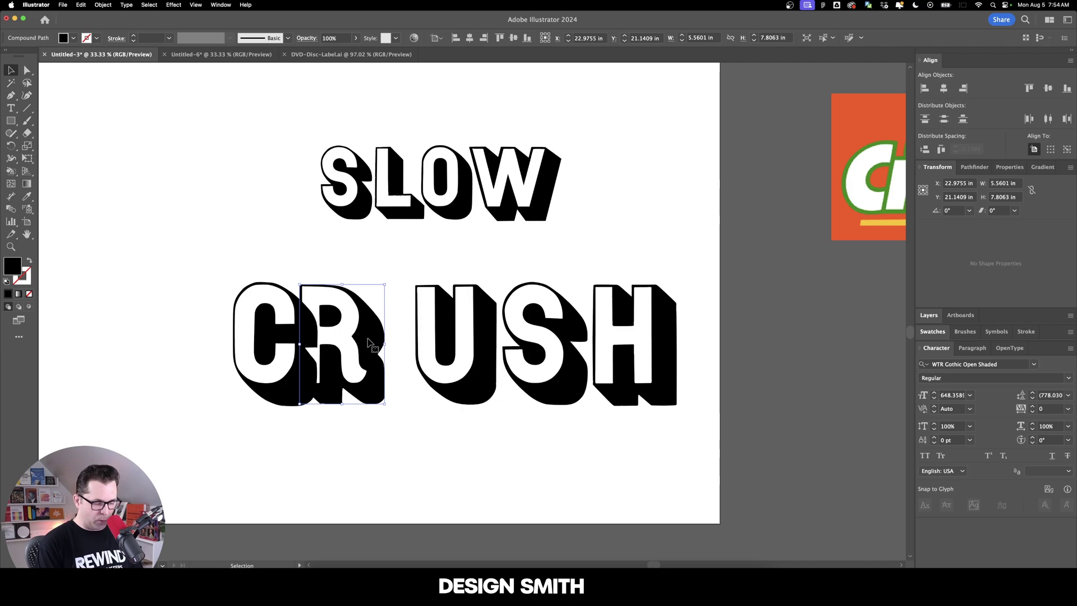
Move the U of CRUSH toward the R so it overlaps the R's shadow.
{"action": "scroll", "coordinate": [376, 314], "scroll_direction": "right", "scroll_amount": 2}
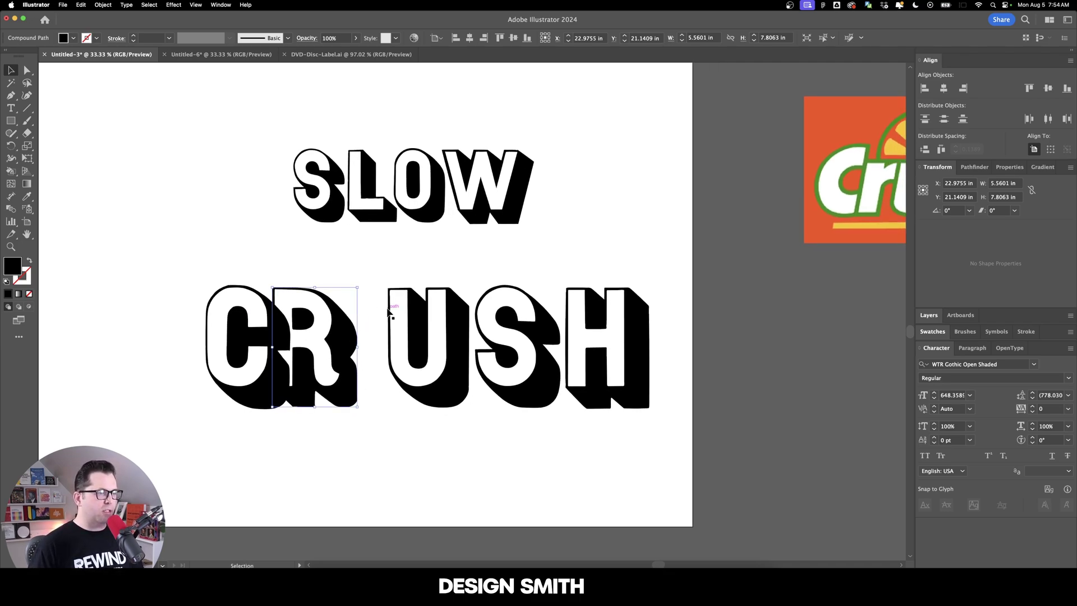
{"action": "left_click", "coordinate": [384, 279]}
{"action": "left_click", "coordinate": [416, 360]}
{"action": "left_click", "coordinate": [352, 356]}
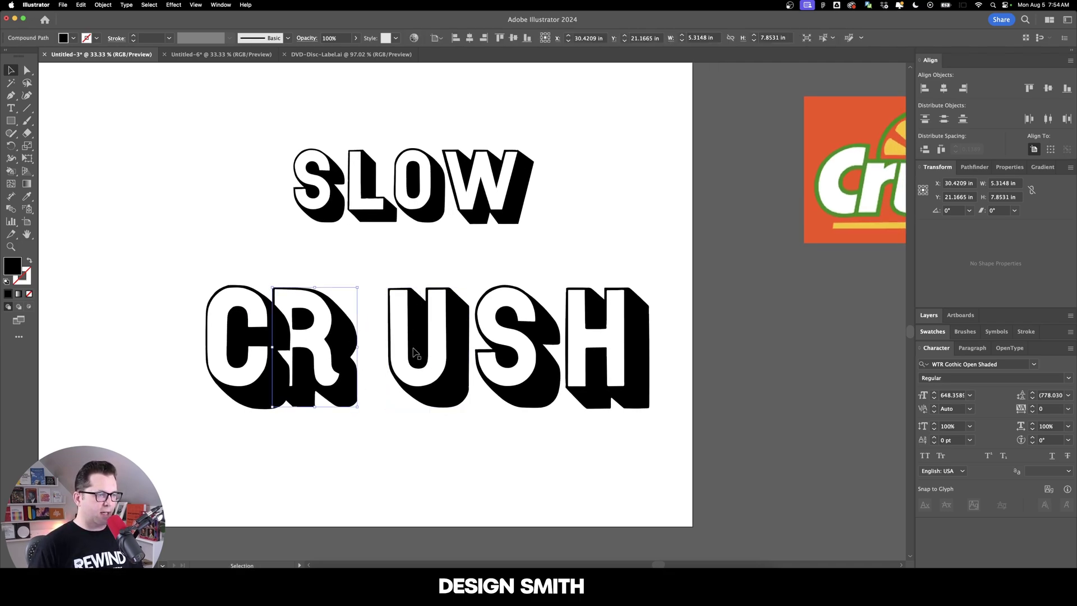
{"action": "left_click", "coordinate": [436, 352]}
{"action": "left_click", "coordinate": [457, 345]}
{"action": "left_click_drag", "start_coordinate": [459, 349], "coordinate": [406, 341]}
Move the S and H of CRUSH toward the U so each overlaps the shadow of the letter before it.
{"action": "left_click", "coordinate": [461, 308]}
{"action": "scroll", "coordinate": [461, 308], "scroll_direction": "right", "scroll_amount": 1}
{"action": "left_click_drag", "start_coordinate": [545, 385], "coordinate": [466, 385]}
{"action": "left_click", "coordinate": [513, 391]}
{"action": "key", "text": "super+y"}
{"action": "left_click_drag", "start_coordinate": [615, 370], "coordinate": [510, 359]}
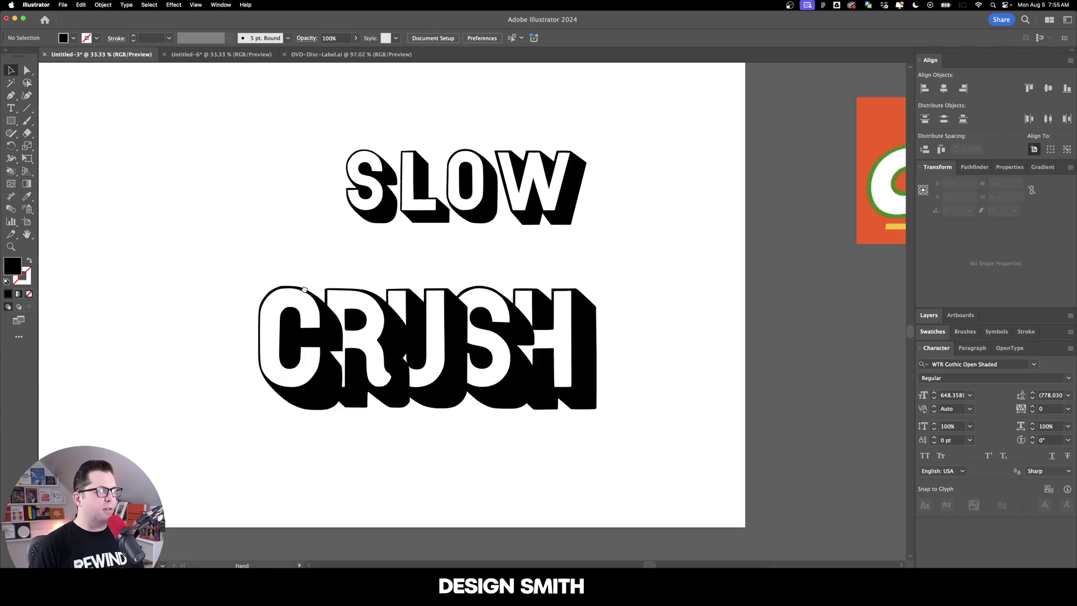
Make a Live Paint group from the overlapping CRUSH letters and sample white from the artboard for the Live Paint Bucket.
{"action": "left_click_drag", "start_coordinate": [305, 289], "coordinate": [301, 271]}
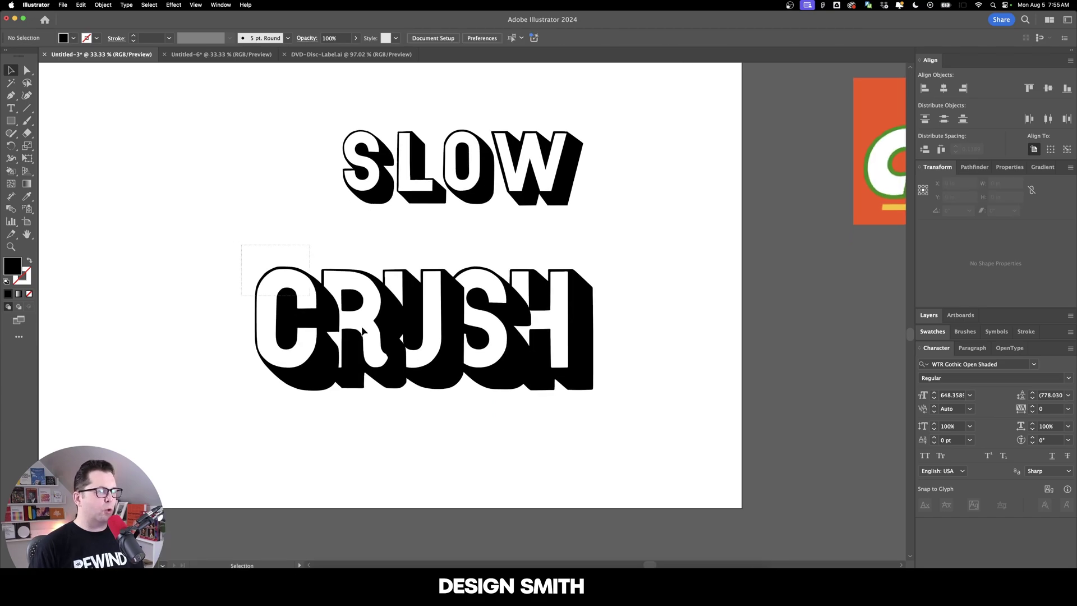
{"action": "left_click_drag", "start_coordinate": [362, 331], "coordinate": [659, 446]}
{"action": "left_click", "coordinate": [103, 5]}
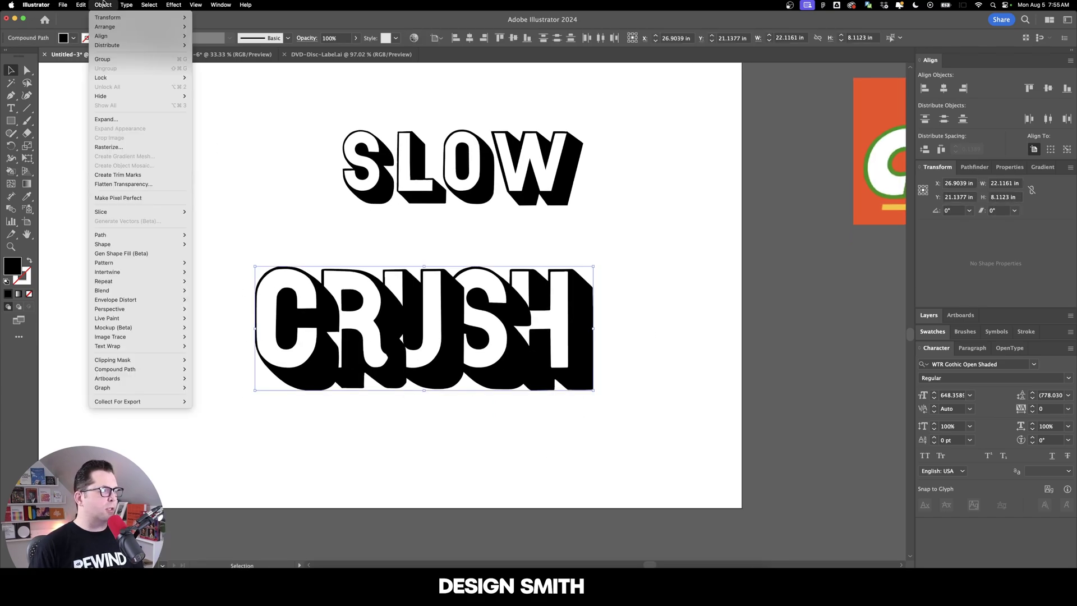
{"action": "mouse_move", "coordinate": [162, 318]}
{"action": "left_click", "coordinate": [224, 319]}
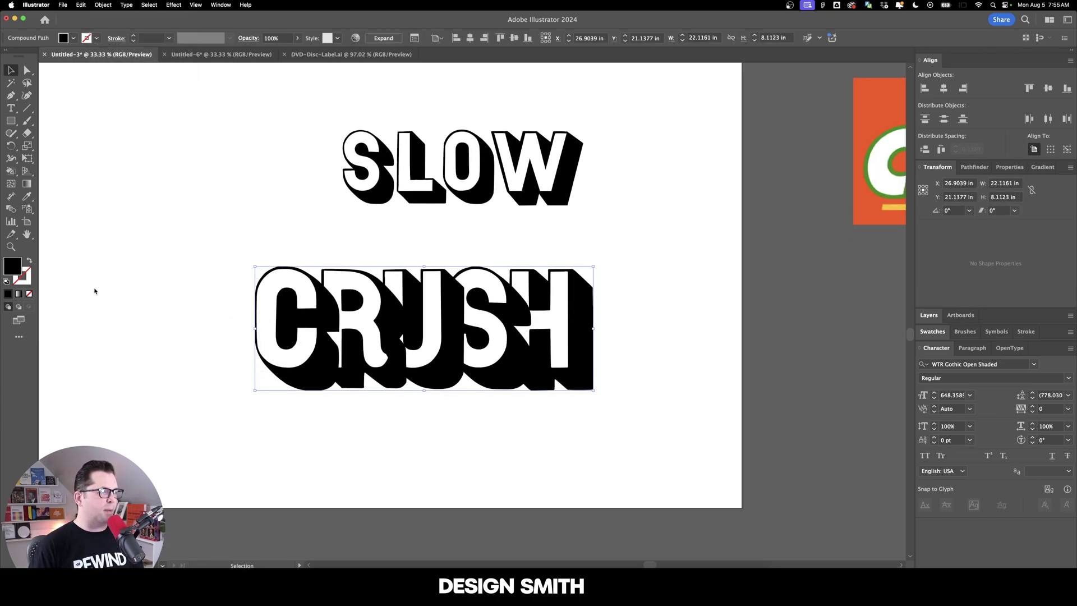
{"action": "key", "text": "k"}
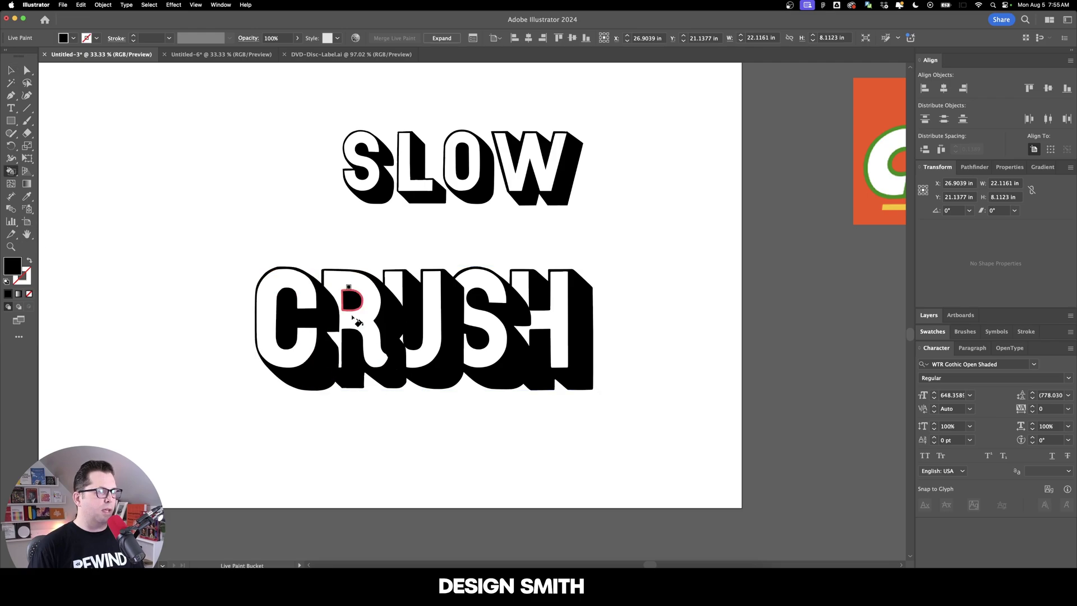
{"action": "left_click", "coordinate": [270, 240], "text": "alt"}
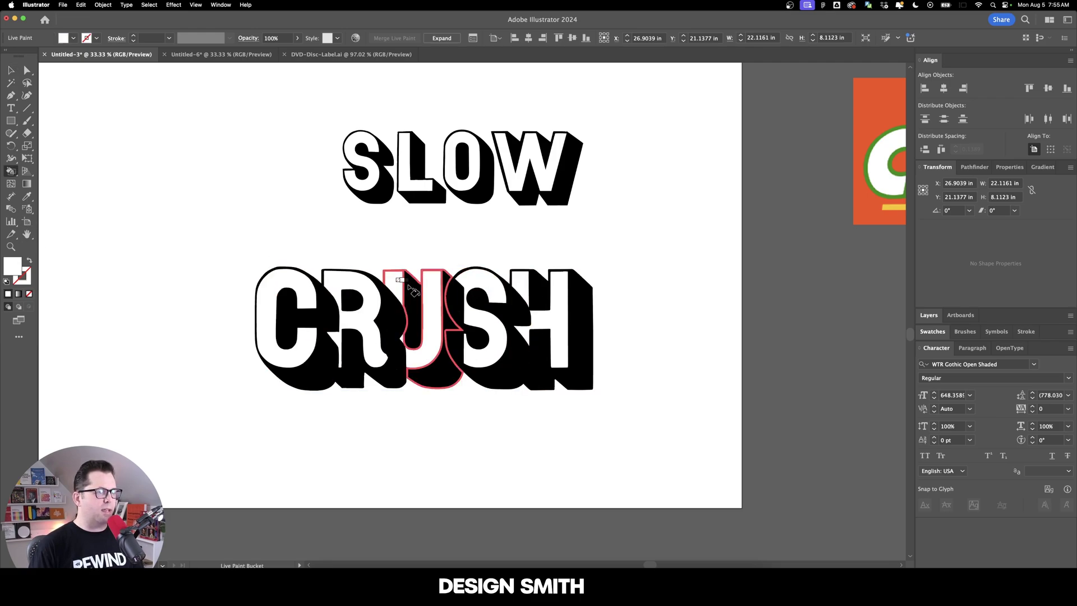
{"action": "key", "text": "v"}
{"action": "left_click", "coordinate": [659, 307]}
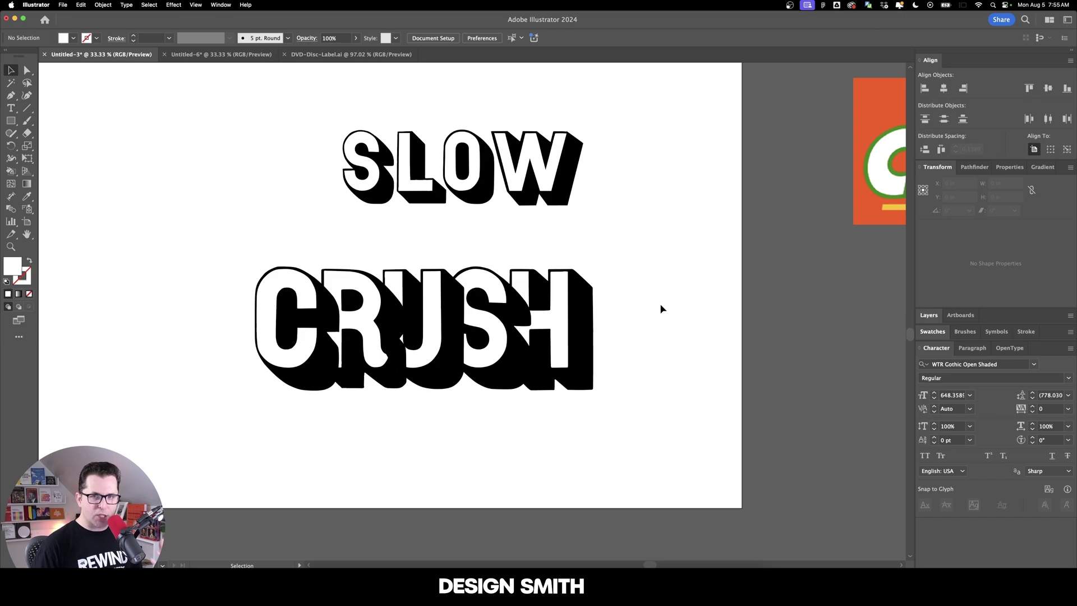
Expand the CRUSH Live Paint group with Object, Fill and Stroke enabled, and ungroup the result.
{"action": "left_click", "coordinate": [497, 319]}
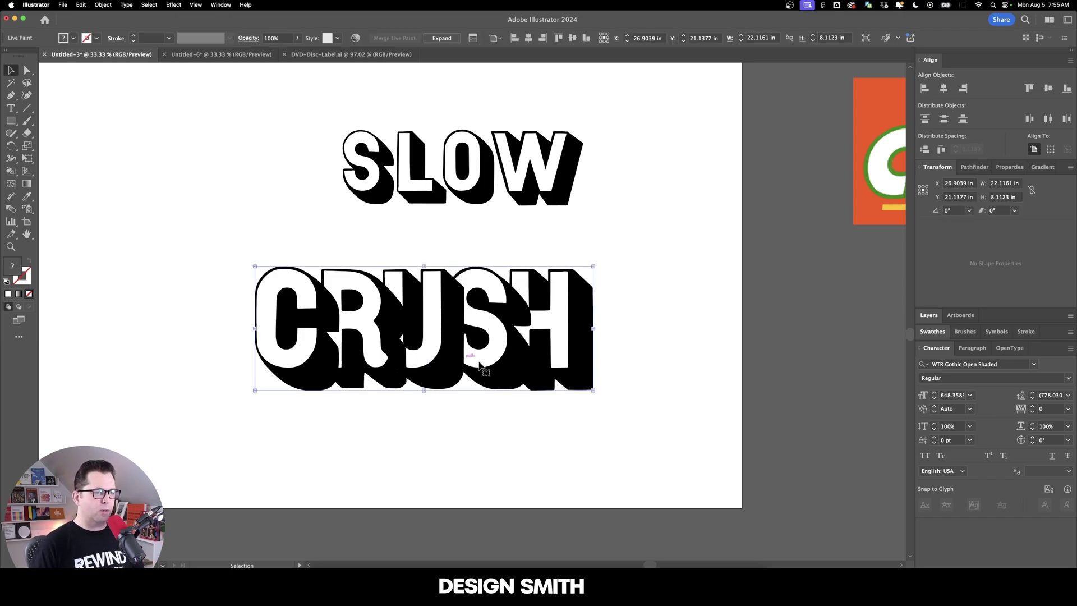
{"action": "left_click", "coordinate": [102, 5]}
{"action": "left_click", "coordinate": [140, 118]}
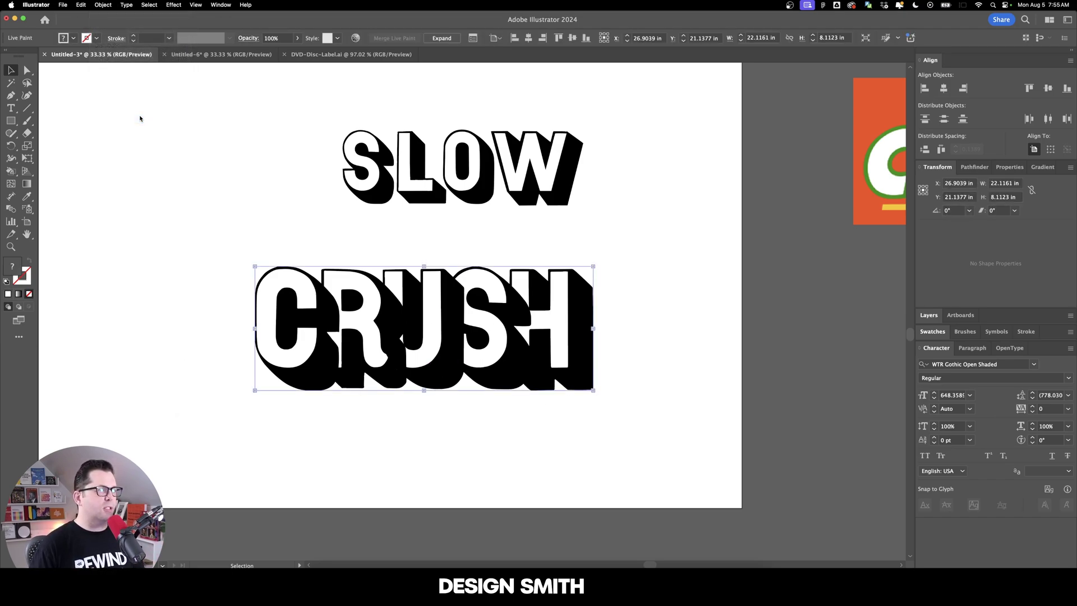
{"action": "left_click", "coordinate": [644, 354]}
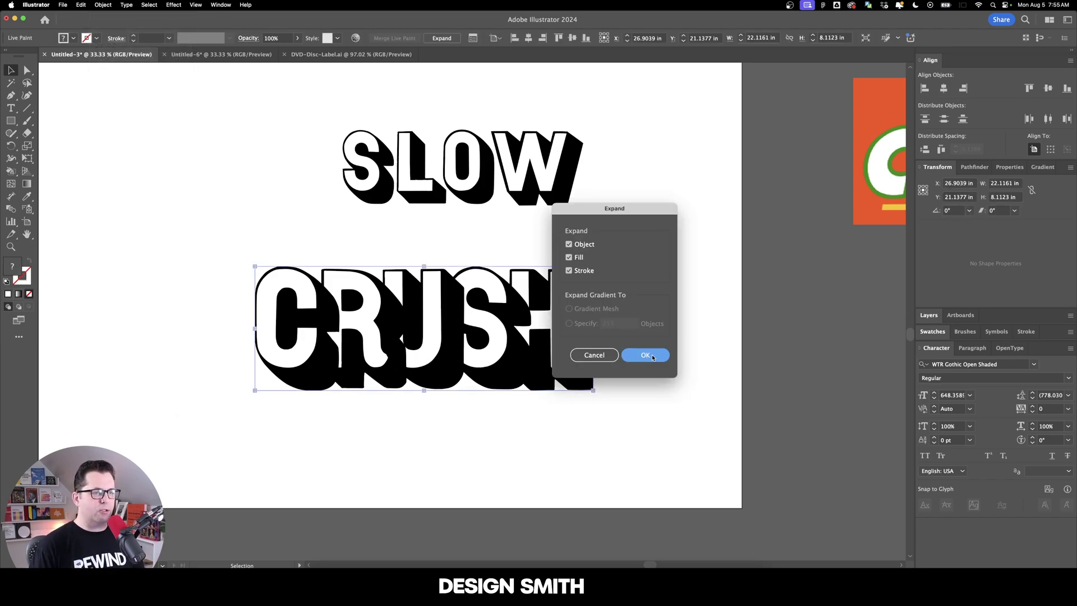
{"action": "key", "text": "super+shift+g"}
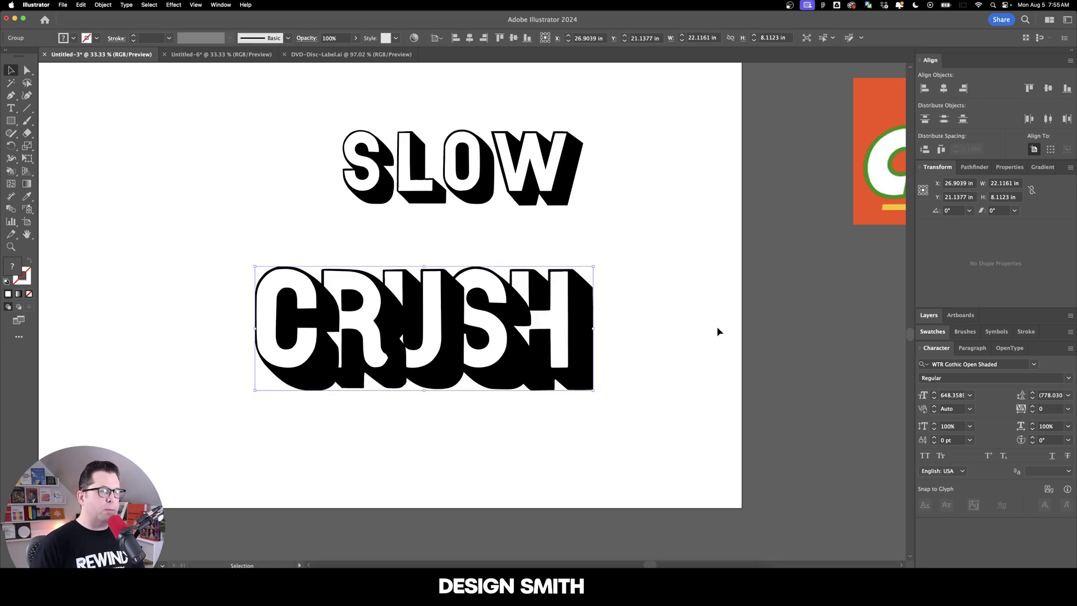
{"action": "left_click", "coordinate": [717, 331]}
Shift CRUSH slightly to the right and delete the black shadow fragments covering the white faces of its letters.
{"action": "left_click_drag", "start_coordinate": [388, 337], "coordinate": [401, 336]}
{"action": "left_click", "coordinate": [399, 274]}
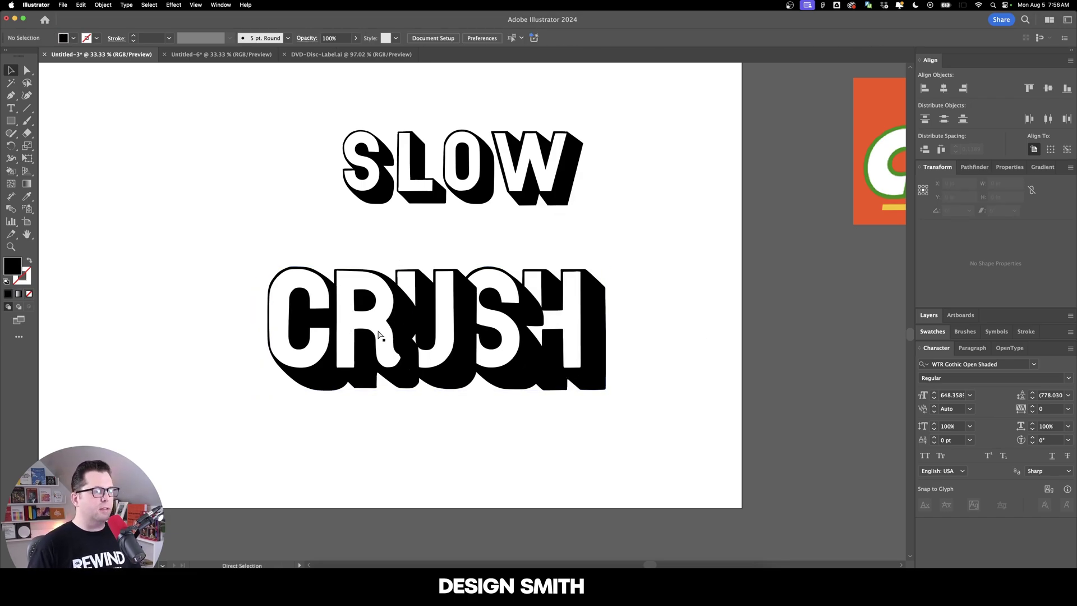
{"action": "left_click", "coordinate": [344, 312]}
{"action": "key", "text": "Delete"}
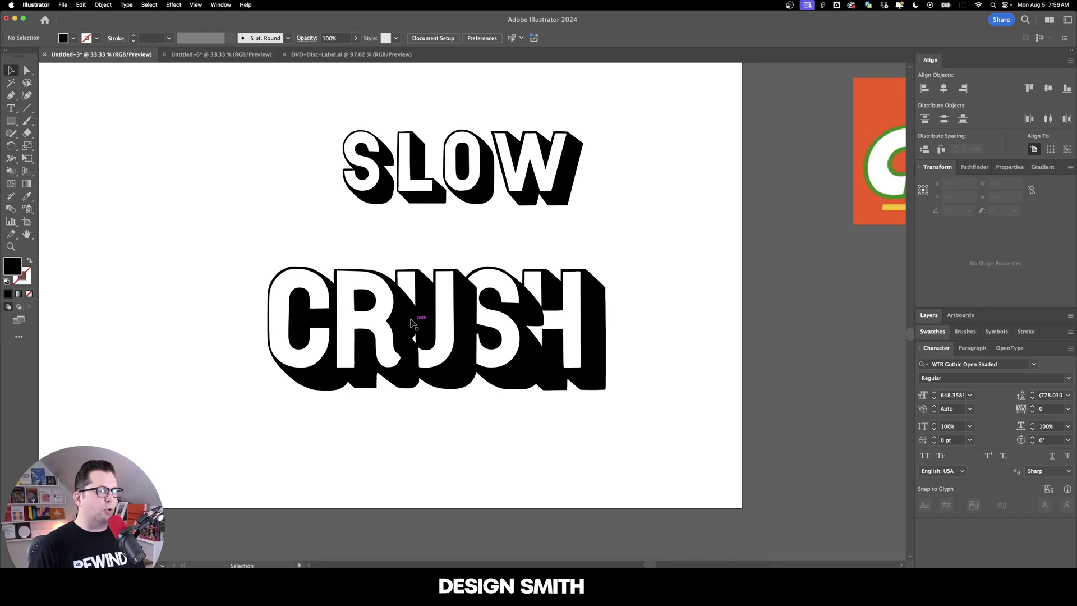
{"action": "left_click", "coordinate": [408, 330]}
{"action": "key", "text": "Delete"}
{"action": "scroll", "coordinate": [391, 276], "scroll_direction": "left", "scroll_amount": 3}
{"action": "scroll", "coordinate": [391, 276], "scroll_direction": "up", "scroll_amount": 1}
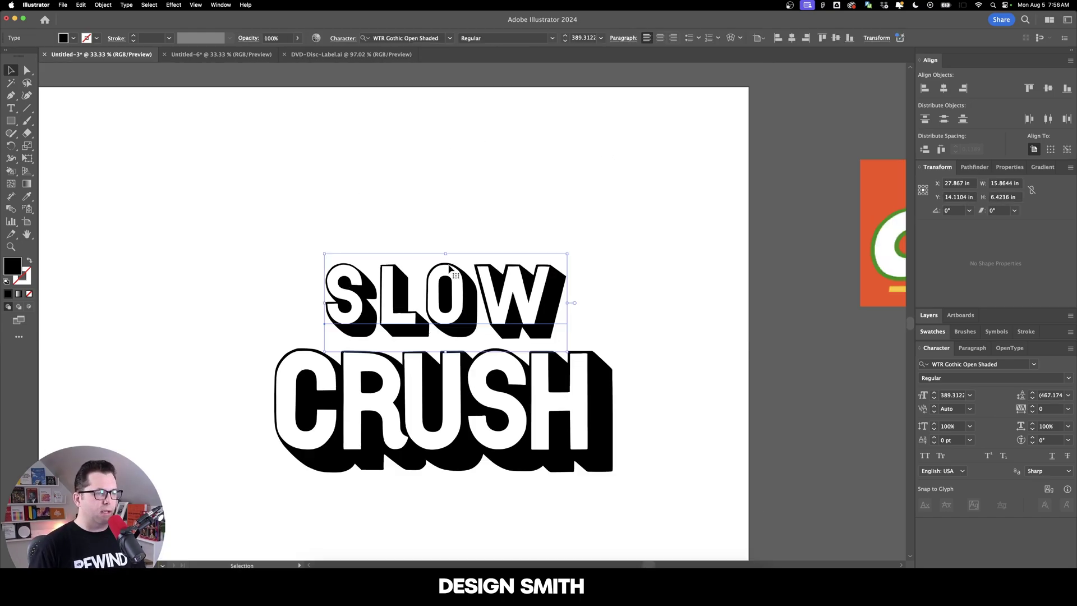
Break the SLOW text above CRUSH into separate outlined letters and move them together so they overlap.
{"action": "scroll", "coordinate": [466, 326], "scroll_direction": "up", "scroll_amount": 2}
{"action": "left_click_drag", "start_coordinate": [465, 325], "coordinate": [512, 327]}
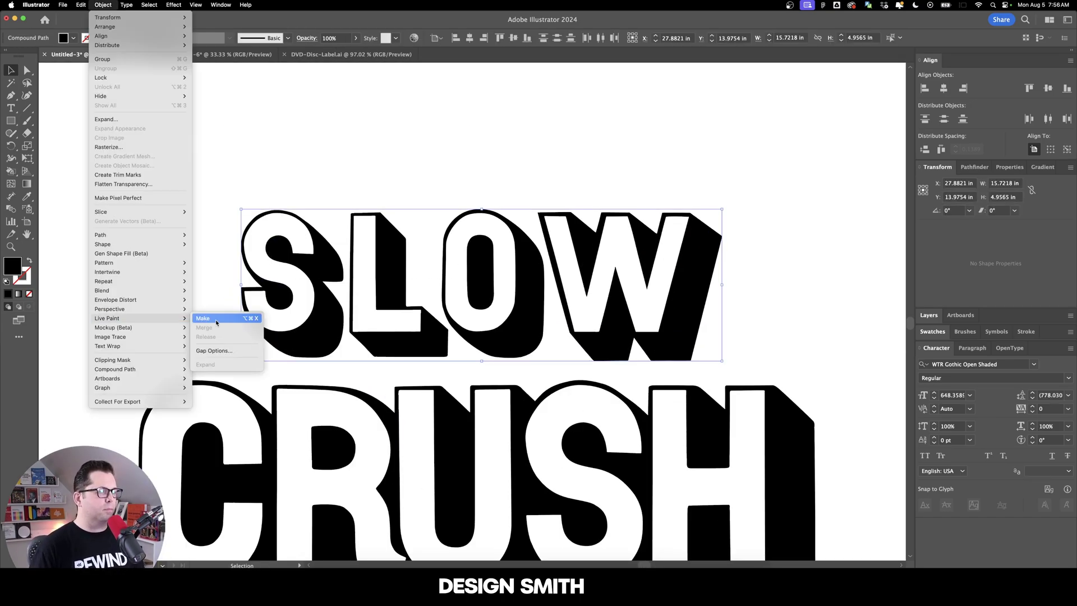
{"action": "left_click", "coordinate": [216, 320]}
{"action": "key", "text": "super+shift+g"}
{"action": "left_click_drag", "start_coordinate": [496, 324], "coordinate": [443, 325]}
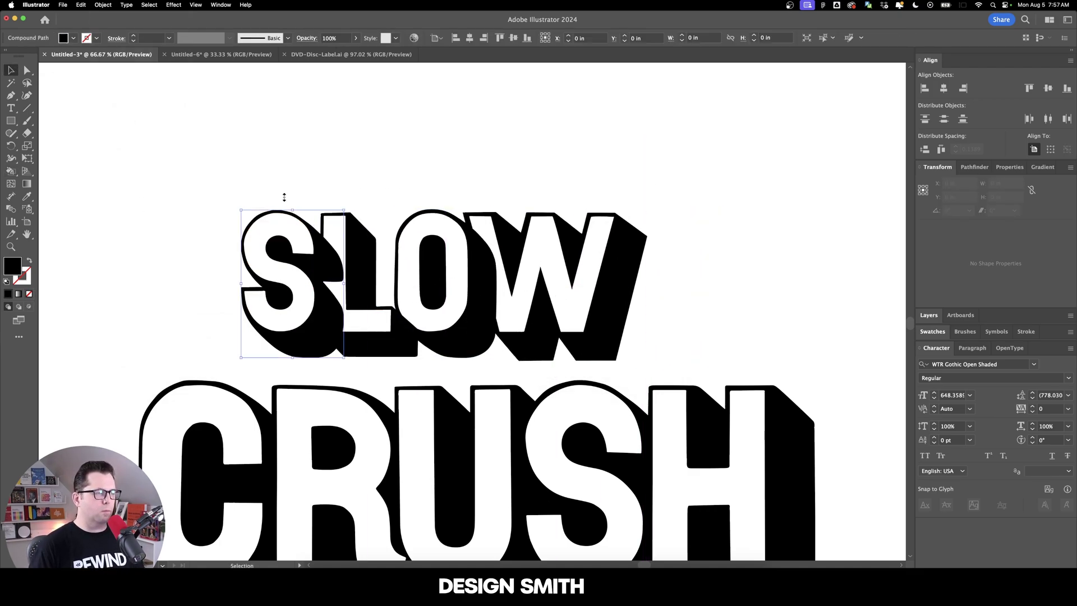
{"action": "key", "text": "super+y"}
{"action": "left_click", "coordinate": [392, 271]}
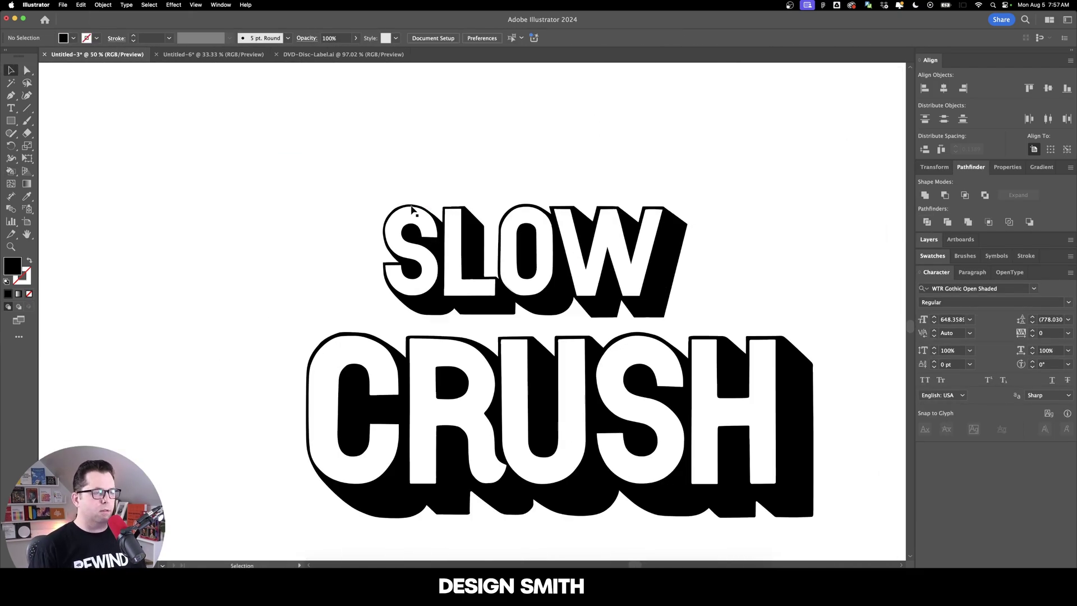
Select all the pieces of SLOW and group them.
{"action": "left_click_drag", "start_coordinate": [379, 196], "coordinate": [621, 289]}
{"action": "left_click", "coordinate": [622, 291]}
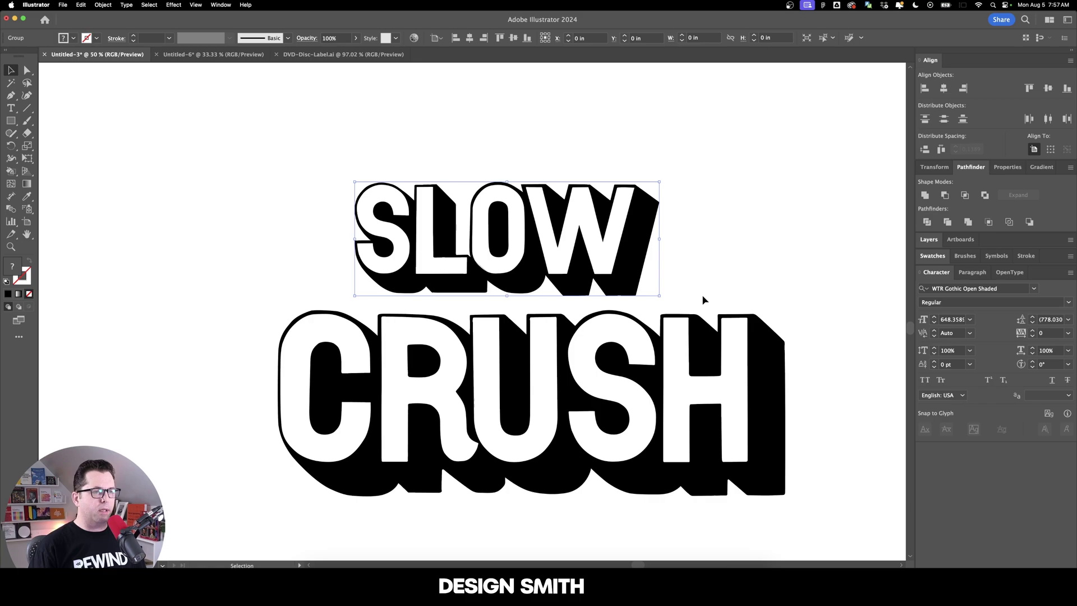
{"action": "left_click", "coordinate": [701, 294]}
{"action": "key", "text": "super+minus"}
{"action": "scroll", "coordinate": [639, 269], "scroll_direction": "down", "scroll_amount": 2}
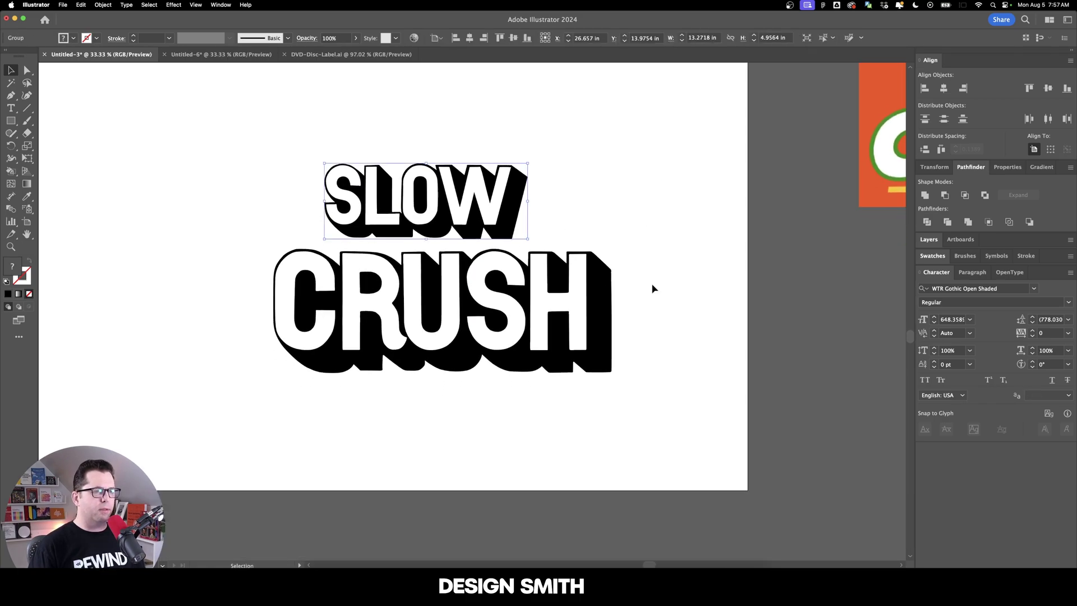
Select all the pieces of CRUSH and group them.
{"action": "left_click_drag", "start_coordinate": [651, 286], "coordinate": [221, 359]}
{"action": "left_click_drag", "start_coordinate": [209, 270], "coordinate": [673, 382]}
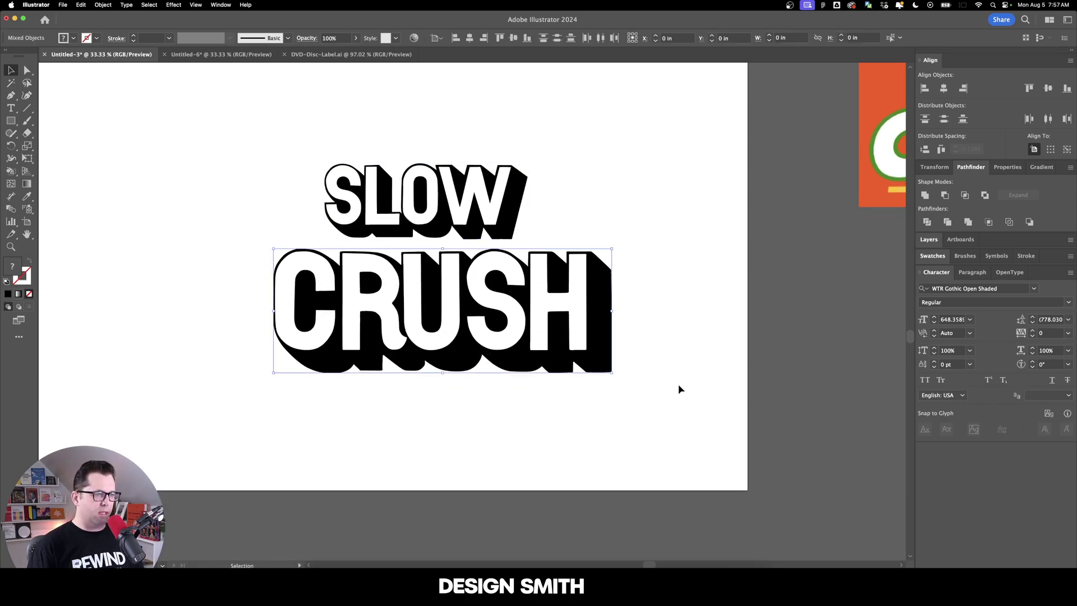
{"action": "left_click", "coordinate": [679, 386]}
{"action": "scroll", "coordinate": [635, 231], "scroll_direction": "up", "scroll_amount": 2}
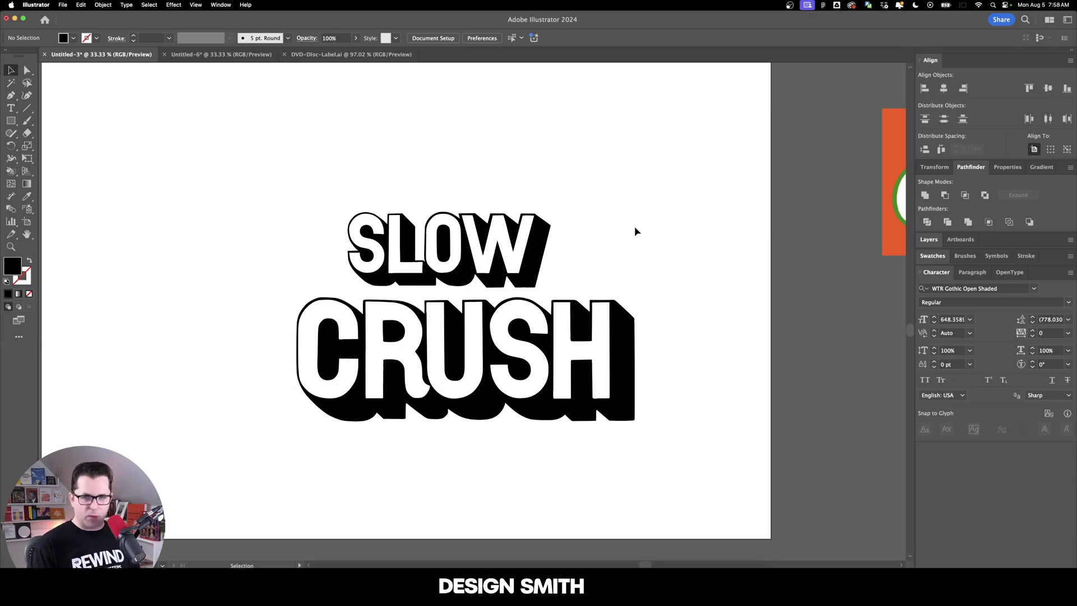
Align the SLOW and CRUSH groups to each other on their horizontal centres.
{"action": "left_click", "coordinate": [506, 274]}
{"action": "key", "text": "super+minus"}
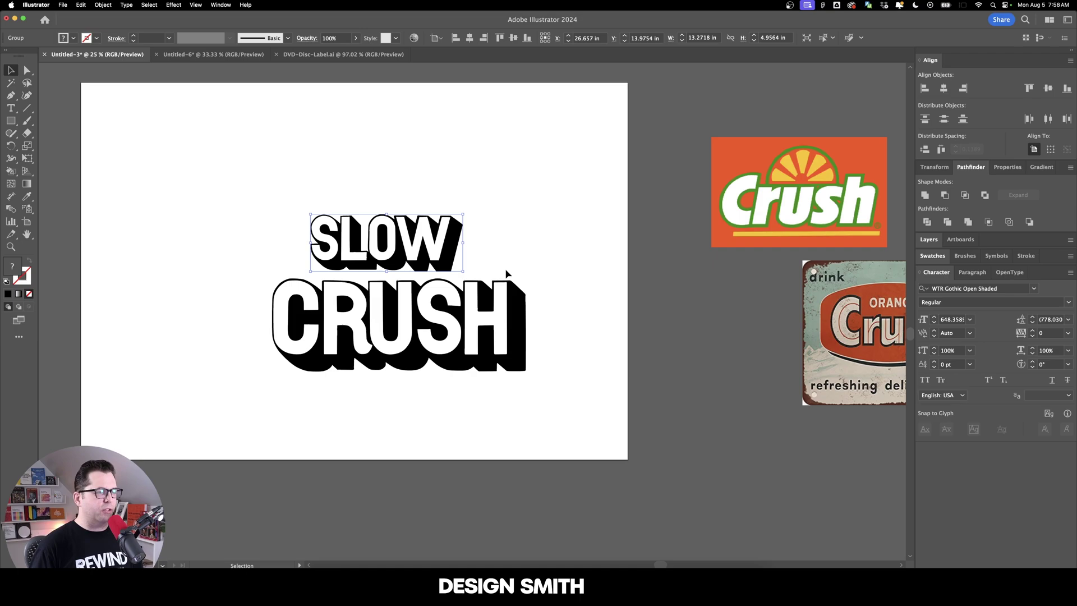
{"action": "left_click", "coordinate": [506, 272]}
{"action": "scroll", "coordinate": [543, 281], "scroll_direction": "left", "scroll_amount": 1}
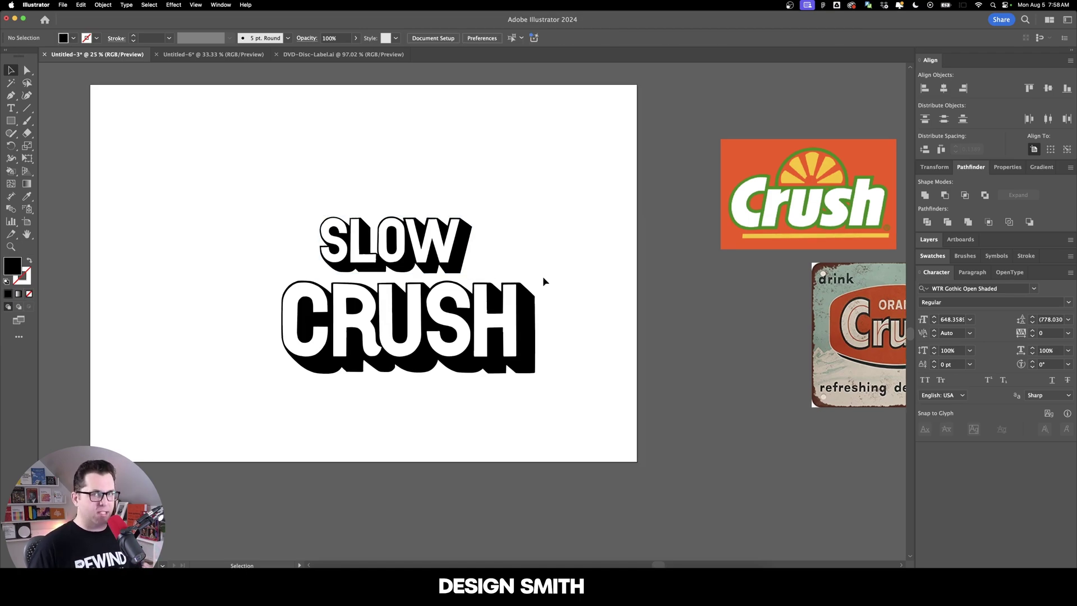
{"action": "key", "text": "super+a"}
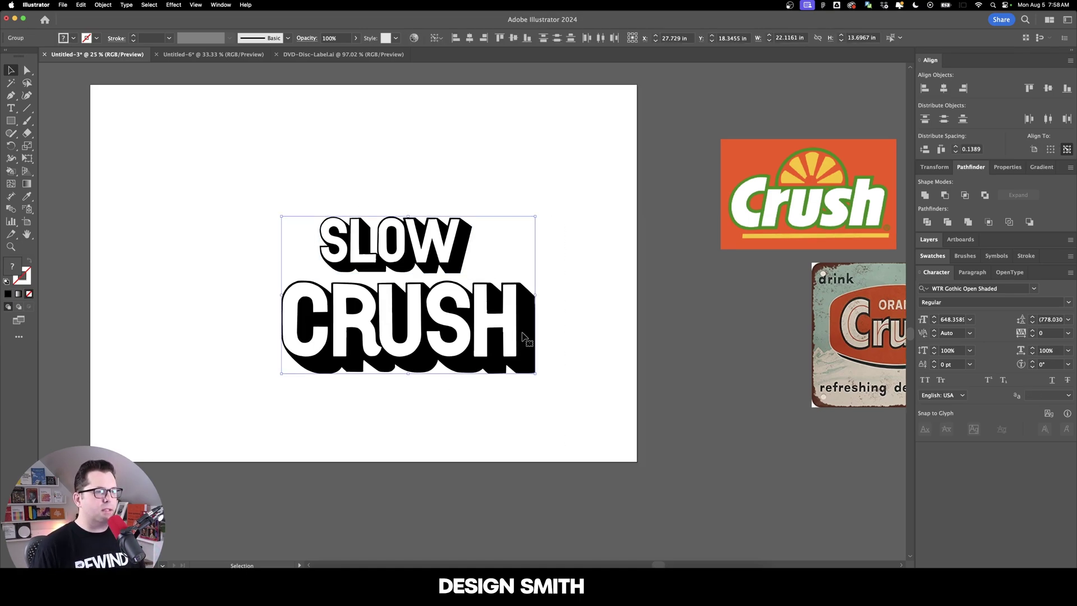
{"action": "left_click", "coordinate": [469, 38]}
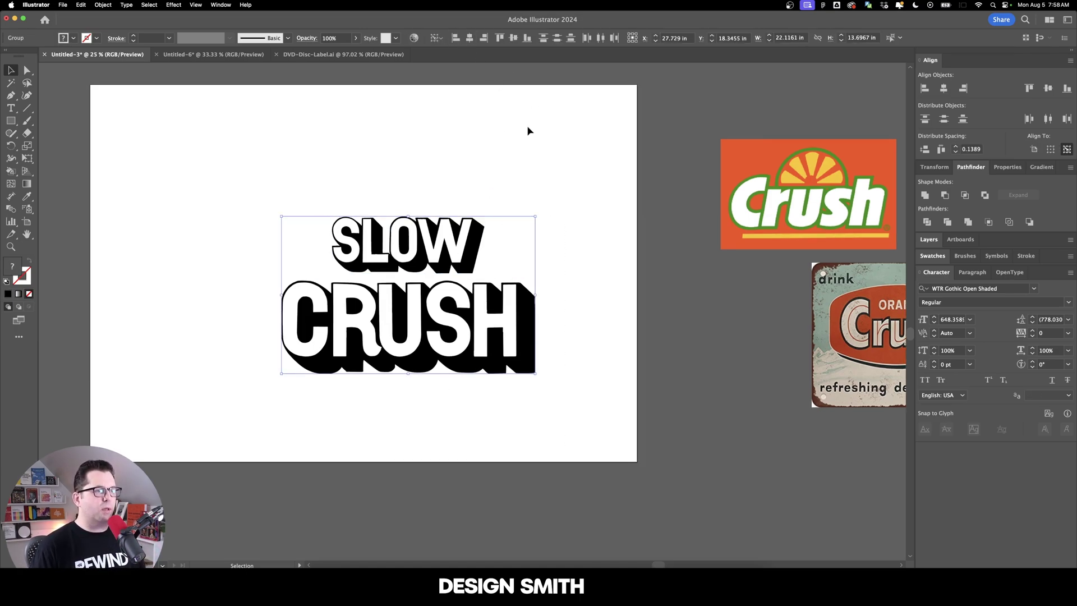
{"action": "left_click", "coordinate": [589, 210]}
Move CRUSH up so it sits close beneath SLOW, and horizontally centre the two words again.
{"action": "scroll", "coordinate": [505, 219], "scroll_direction": "left", "scroll_amount": 1}
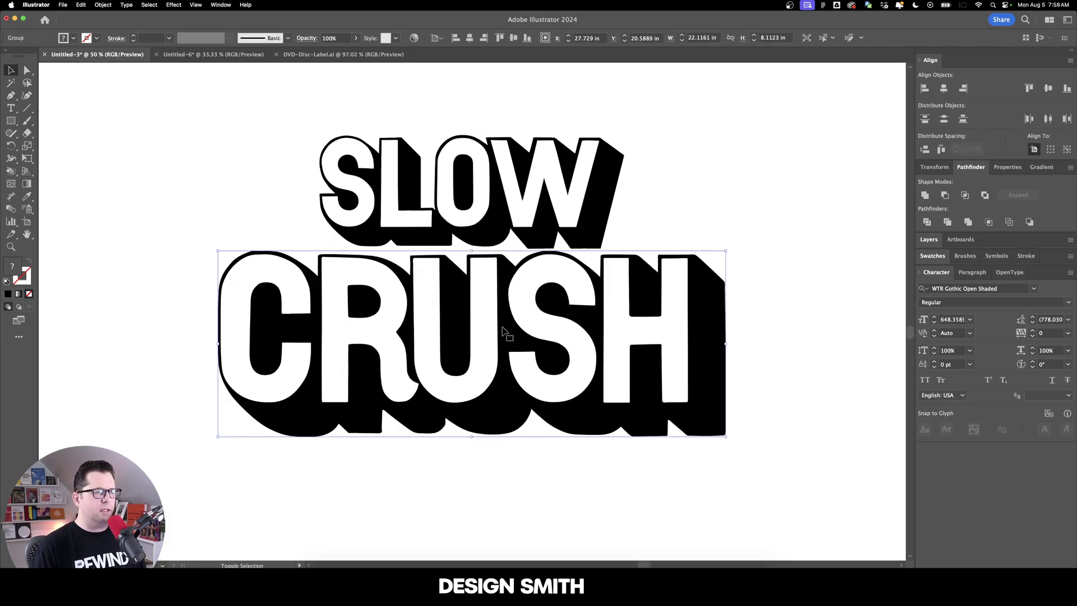
{"action": "left_click_drag", "start_coordinate": [502, 328], "coordinate": [502, 328]}
{"action": "left_click", "coordinate": [689, 209]}
{"action": "scroll", "coordinate": [687, 206], "scroll_direction": "down", "scroll_amount": 1}
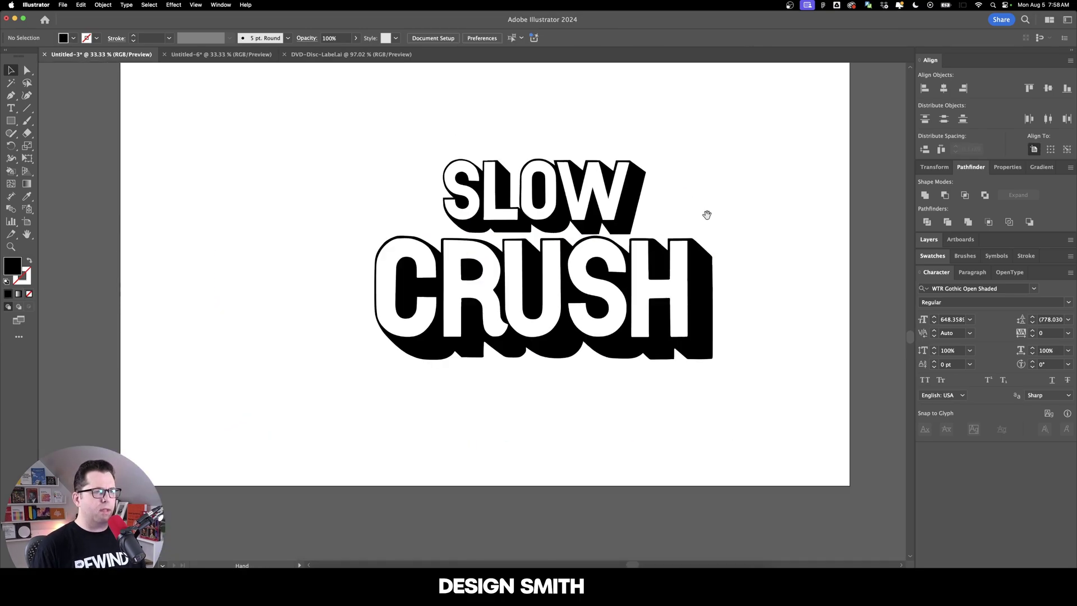
{"action": "key", "text": "super+a"}
{"action": "left_click_drag", "start_coordinate": [707, 213], "coordinate": [581, 259]}
{"action": "left_click", "coordinate": [469, 38]}
{"action": "left_click", "coordinate": [555, 167]}
{"action": "scroll", "coordinate": [543, 215], "scroll_direction": "down", "scroll_amount": 1}
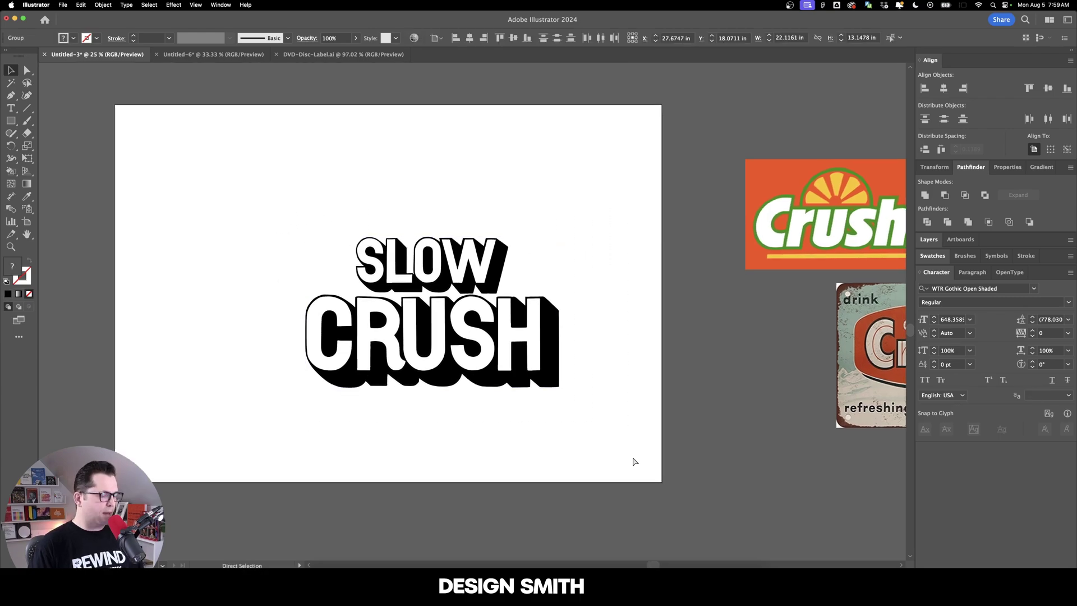
Shrink the artboard to a smaller landscape format around the logo and centre the logo on it.
{"action": "key", "text": "shift+o"}
{"action": "key", "text": "super+minus"}
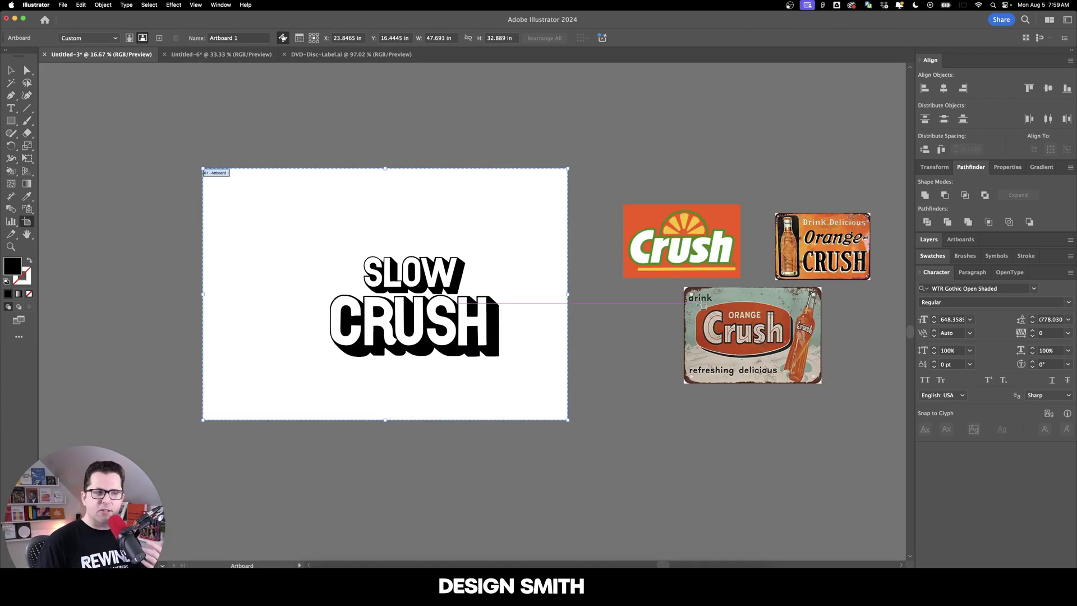
{"action": "double_click", "coordinate": [447, 39]}
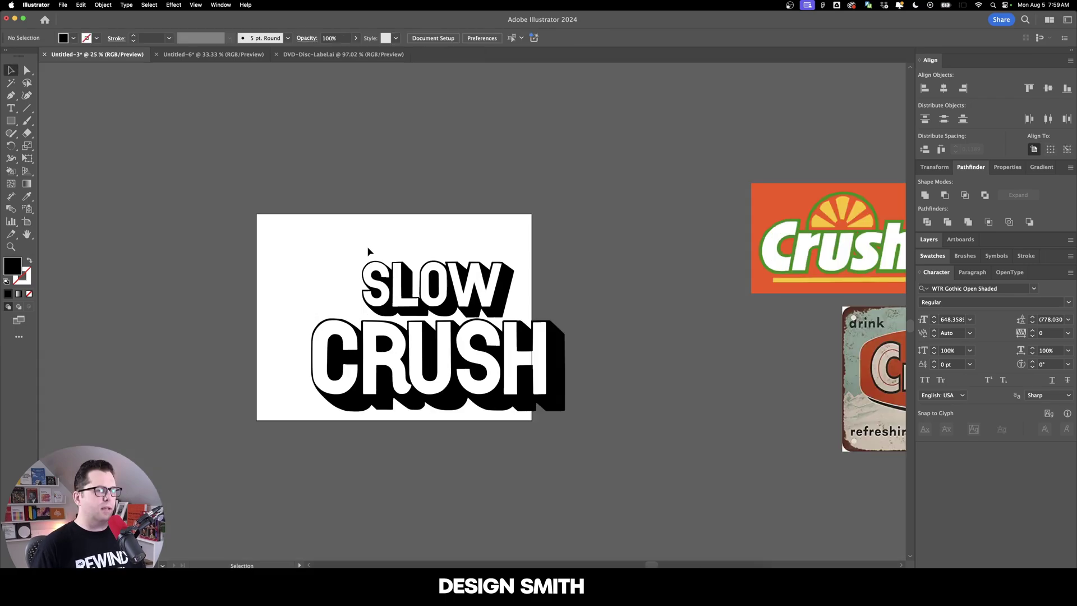
{"action": "key", "text": "super+a"}
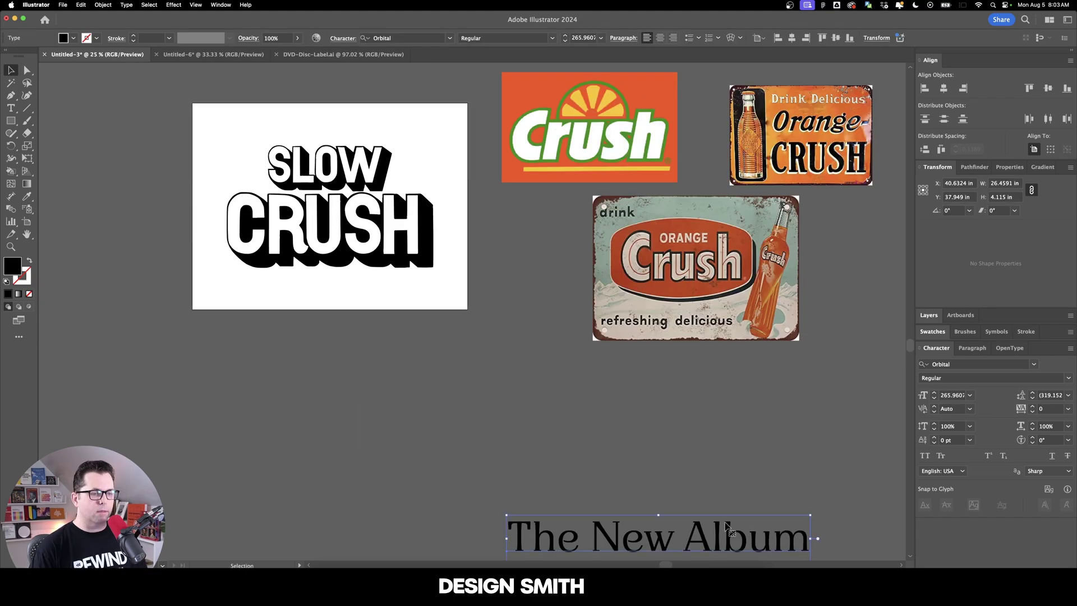
Move the text "The New Album" above SLOW on the artboard and scale it down to about 12.5 in wide.
{"action": "left_click_drag", "start_coordinate": [690, 490], "coordinate": [346, 72]}
{"action": "scroll", "coordinate": [358, 272], "scroll_direction": "up", "scroll_amount": 5}
{"action": "scroll", "coordinate": [358, 272], "scroll_direction": "left", "scroll_amount": 3}
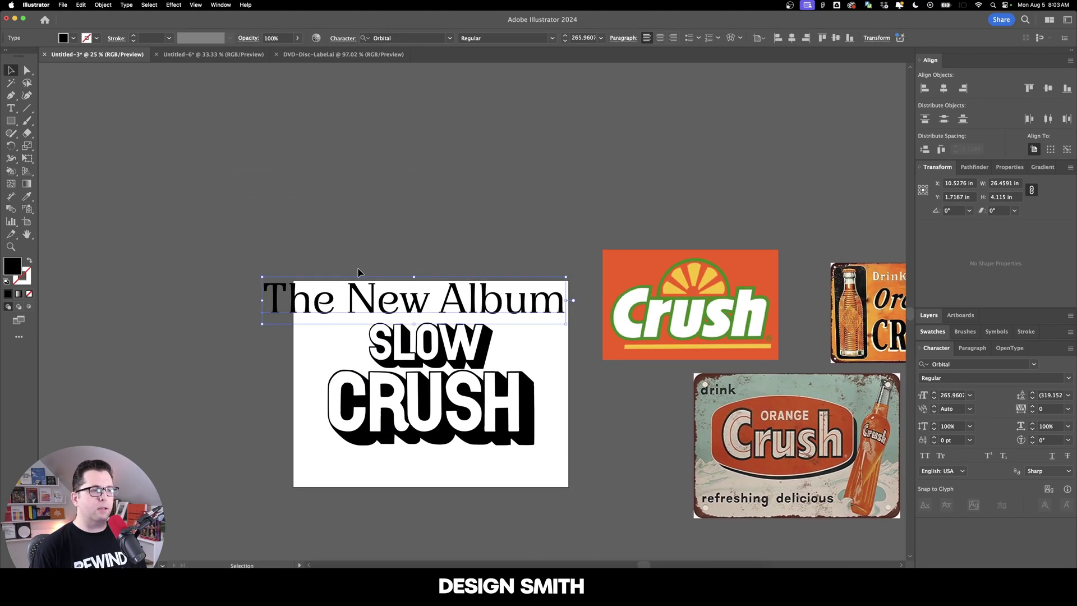
{"action": "scroll", "coordinate": [358, 272], "scroll_direction": "up", "scroll_amount": 1}
{"action": "scroll", "coordinate": [358, 272], "scroll_direction": "down", "scroll_amount": 3}
{"action": "scroll", "coordinate": [358, 272], "scroll_direction": "right", "scroll_amount": 1}
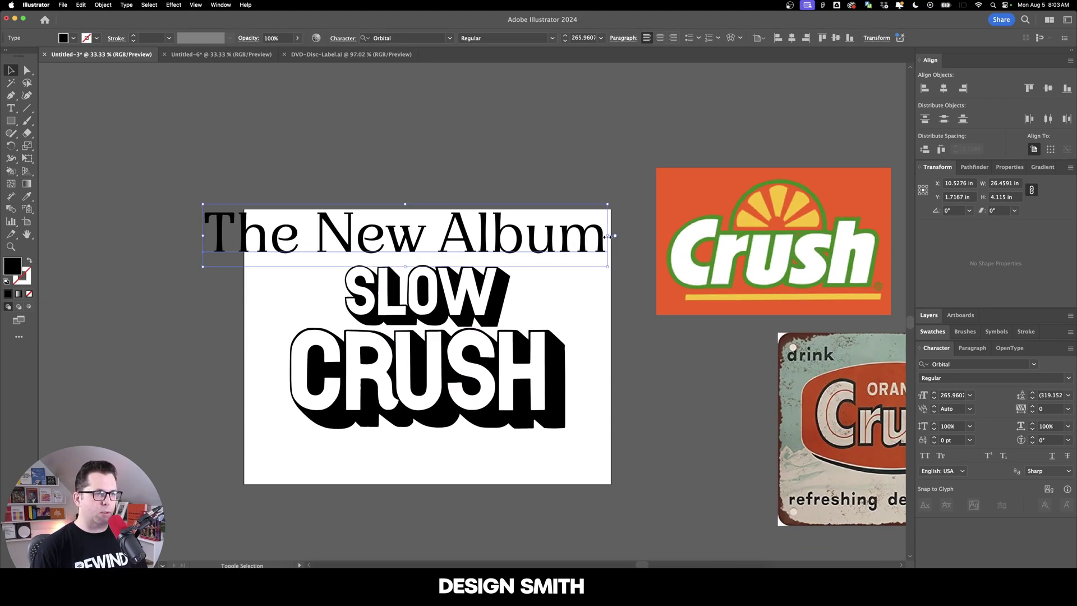
{"action": "left_click_drag", "start_coordinate": [609, 236], "coordinate": [568, 246]}
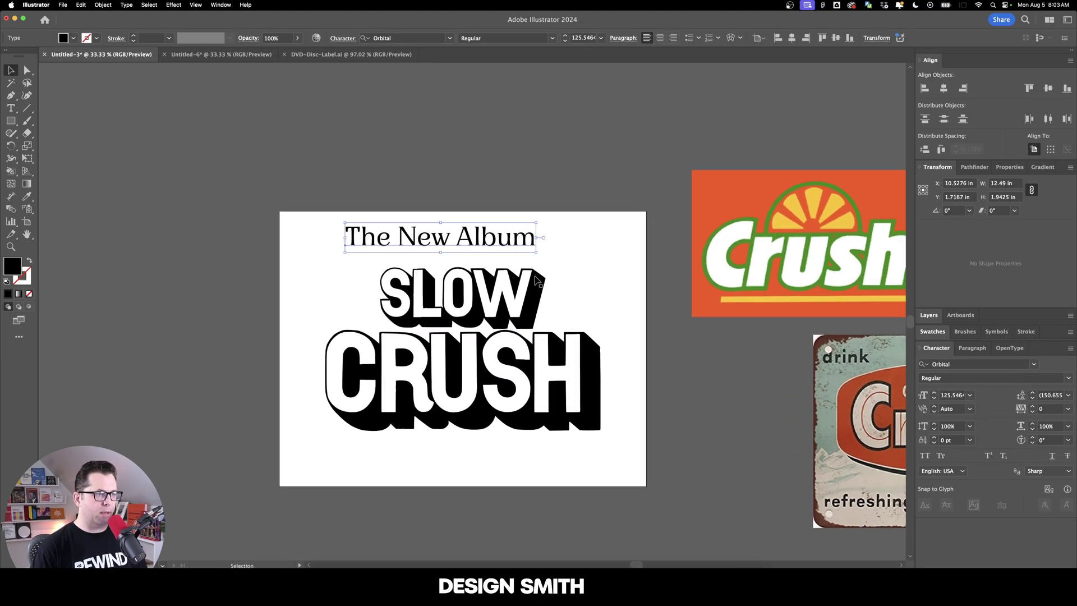
Extend the line above SLOW to read "The New Album by".
{"action": "scroll", "coordinate": [537, 280], "scroll_direction": "up", "scroll_amount": 1}
{"action": "double_click", "coordinate": [575, 215]}
{"action": "type", "text": "by"}
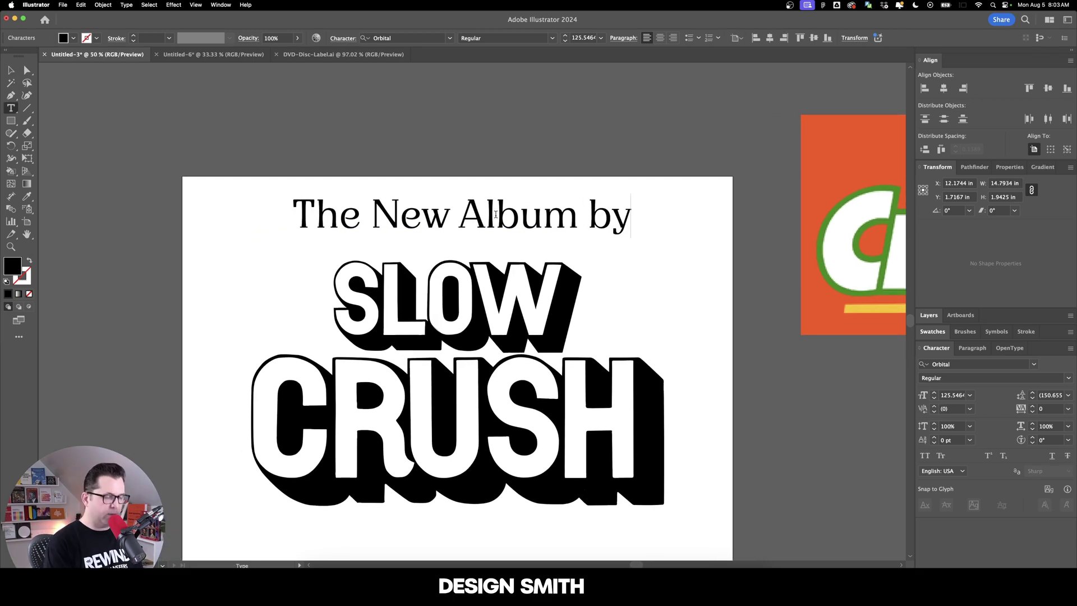
{"action": "key", "text": "Escape"}
{"action": "key", "text": "space"}
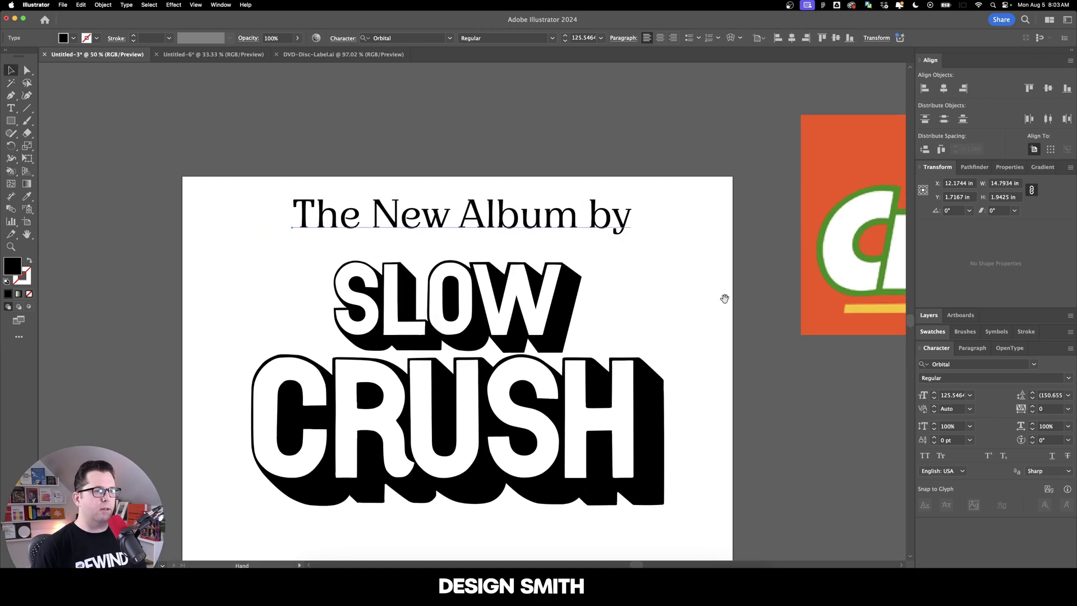
{"action": "left_click_drag", "start_coordinate": [724, 302], "coordinate": [707, 267]}
{"action": "key", "text": "space"}
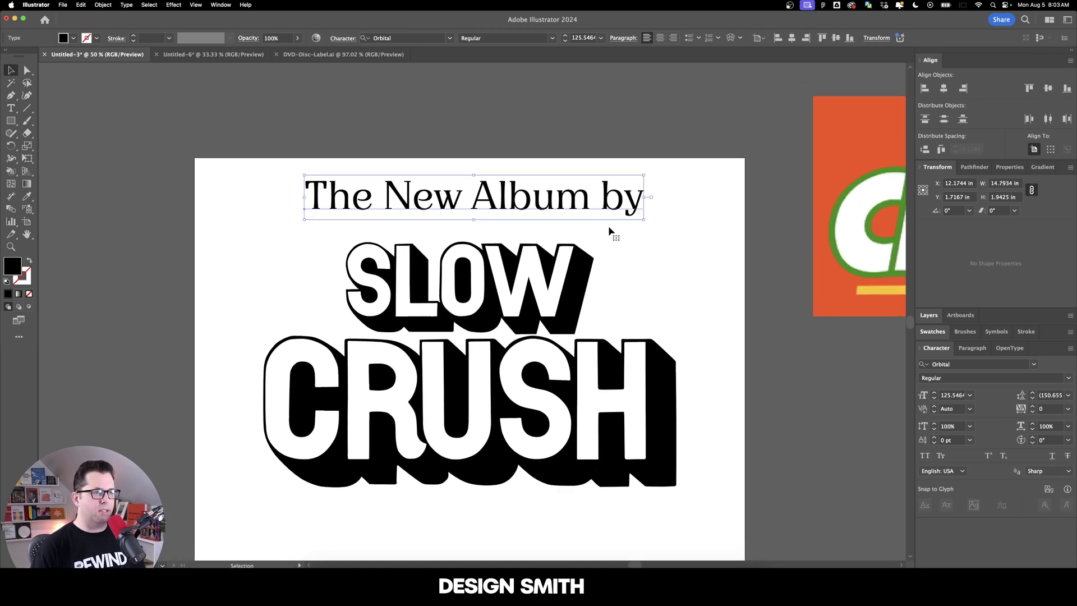
{"action": "left_click", "coordinate": [658, 277]}
{"action": "scroll", "coordinate": [668, 252], "scroll_direction": "down", "scroll_amount": 2}
{"action": "scroll", "coordinate": [668, 252], "scroll_direction": "right", "scroll_amount": 1}
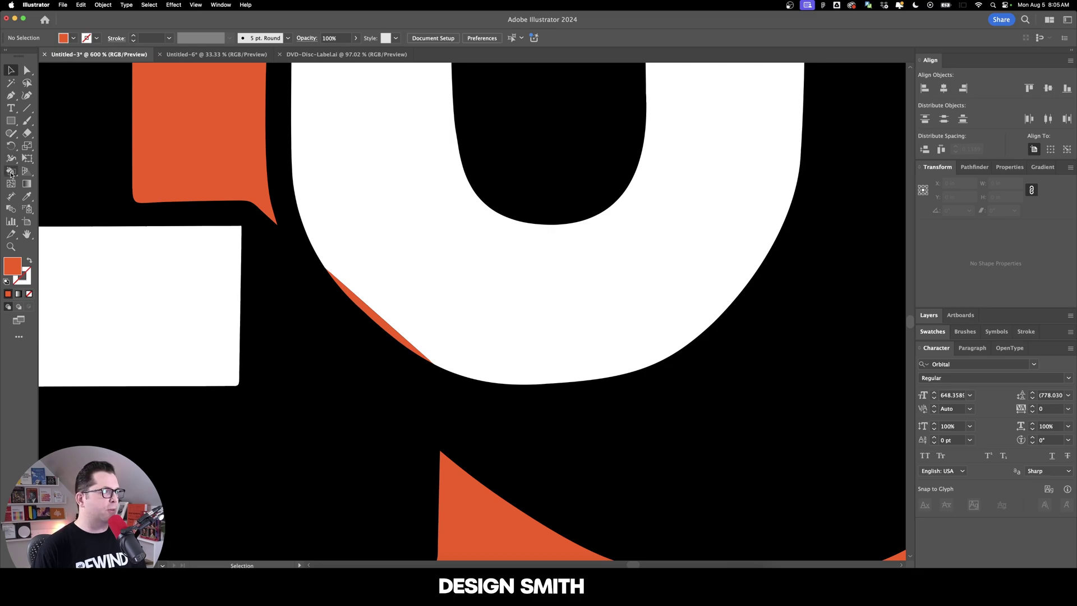
Fill the orange sliver on the lower edge of SLOW's O with the letters' white using the Live Paint Bucket.
{"action": "left_click", "coordinate": [10, 171]}
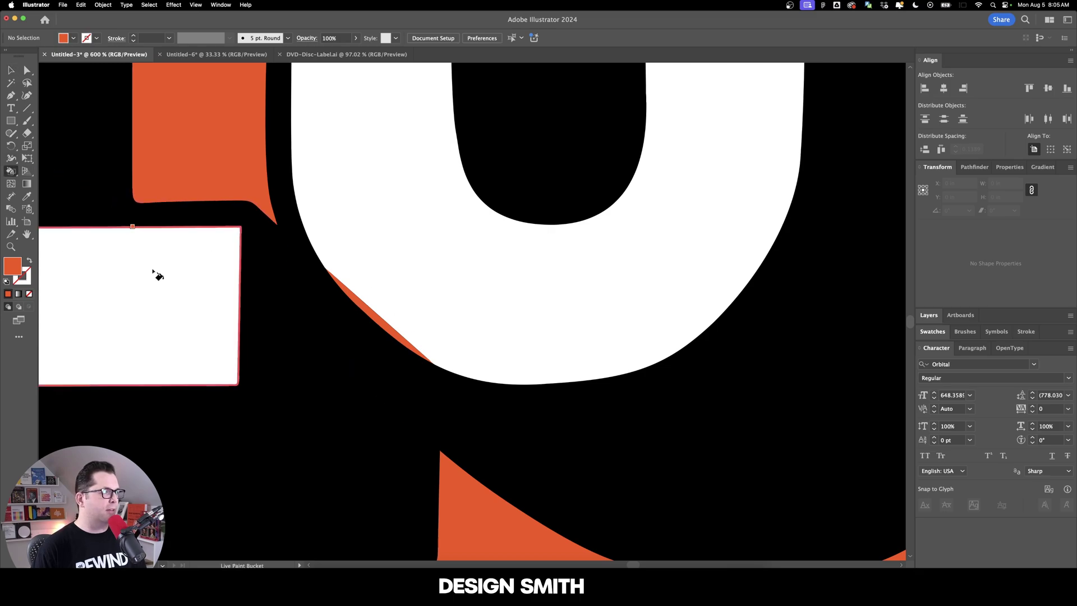
{"action": "left_click", "coordinate": [165, 279], "text": "alt"}
{"action": "left_click", "coordinate": [370, 311]}
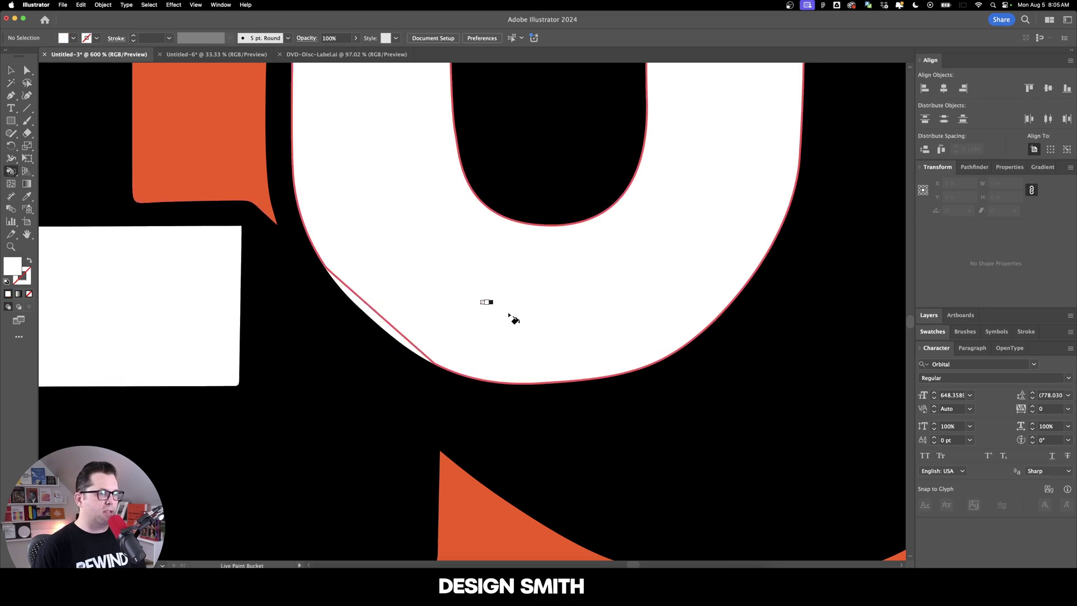
{"action": "scroll", "coordinate": [520, 312], "scroll_direction": "down", "scroll_amount": 2}
{"action": "scroll", "coordinate": [450, 310], "scroll_direction": "up", "scroll_amount": 7}
{"action": "left_click", "coordinate": [416, 322]}
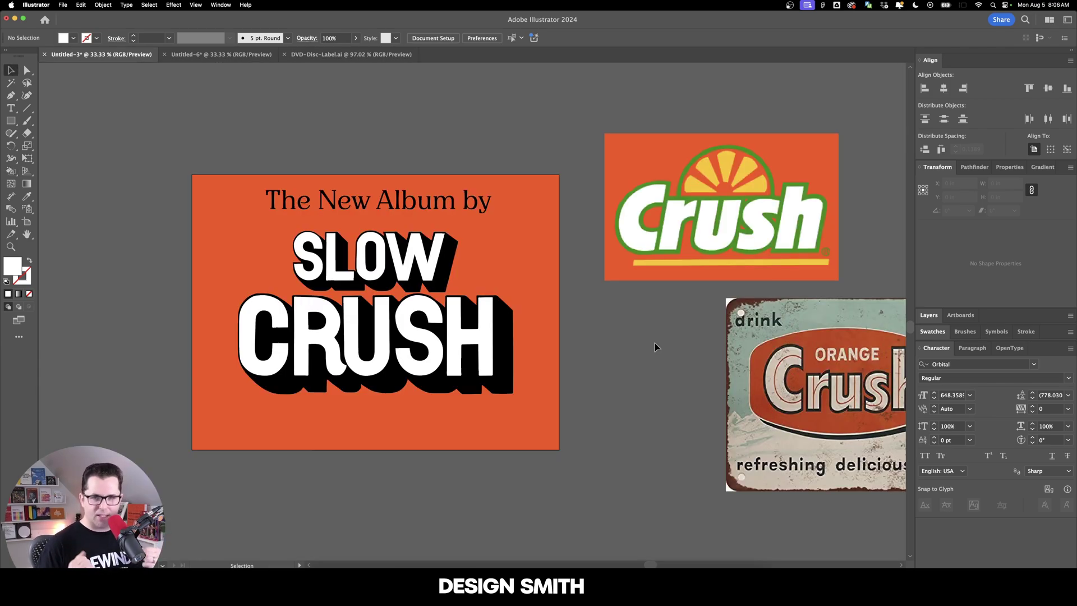
Switch to Adobe Color, set the base colour to #FF570A and choose the Split Complementary harmony.
{"action": "left_click", "coordinate": [538, 426]}
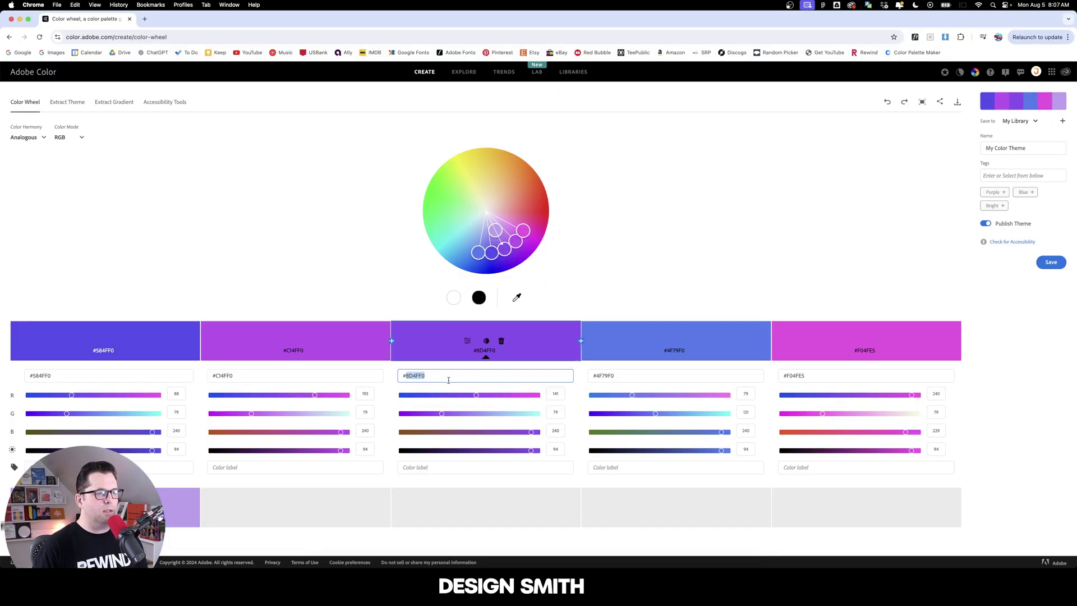
{"action": "type", "text": "#FF570A"}
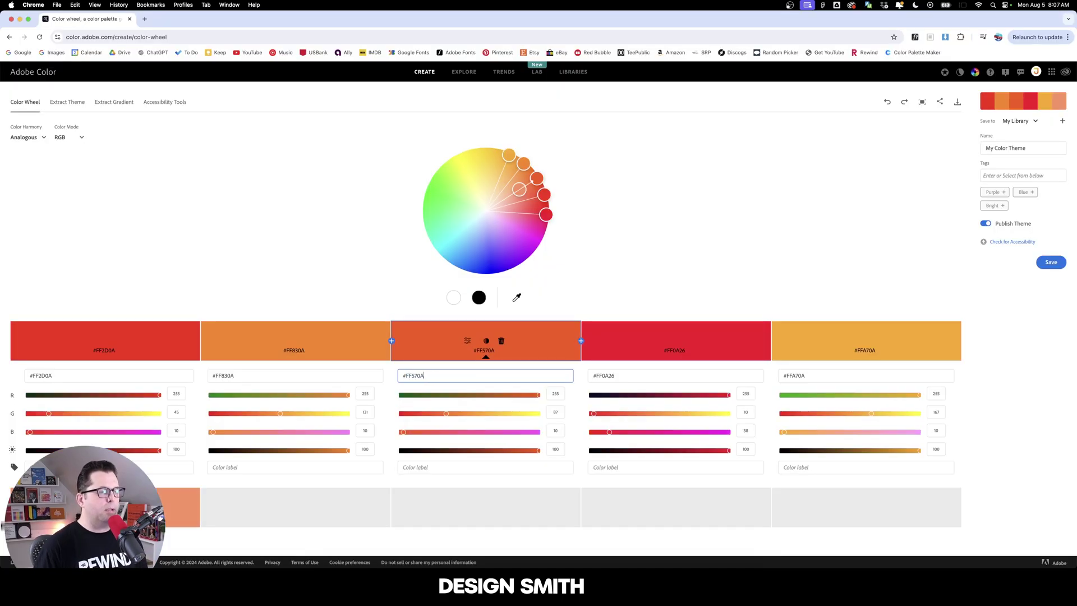
{"action": "left_click", "coordinate": [42, 138]}
{"action": "left_click", "coordinate": [34, 208]}
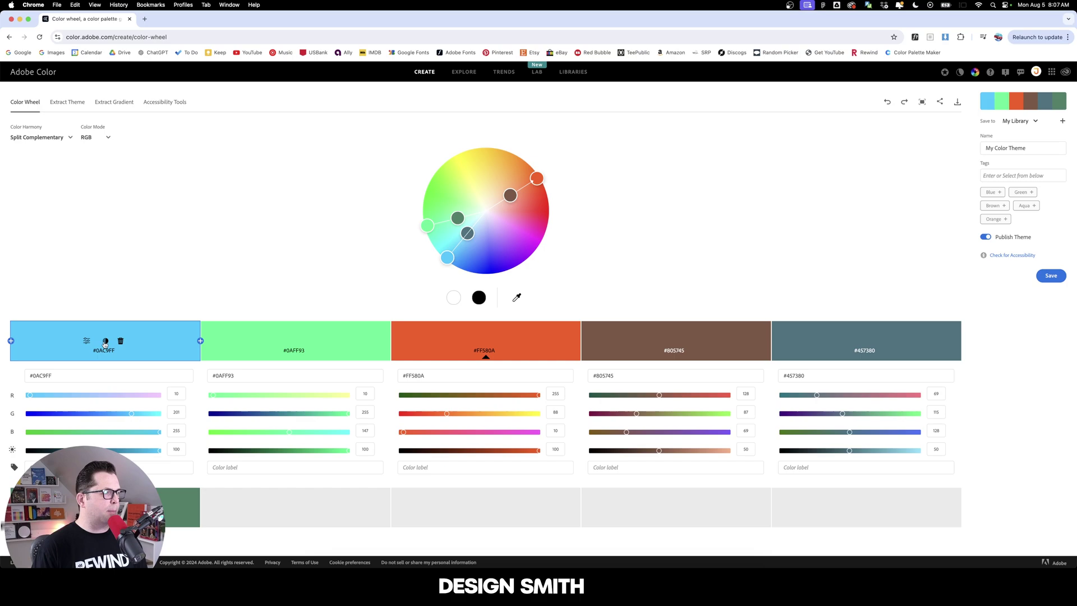
Copy the hex code of the blue #0AC9FF swatch and fill the poster background with that blue in Illustrator.
{"action": "left_click", "coordinate": [80, 375]}
{"action": "key", "text": "cmd+c"}
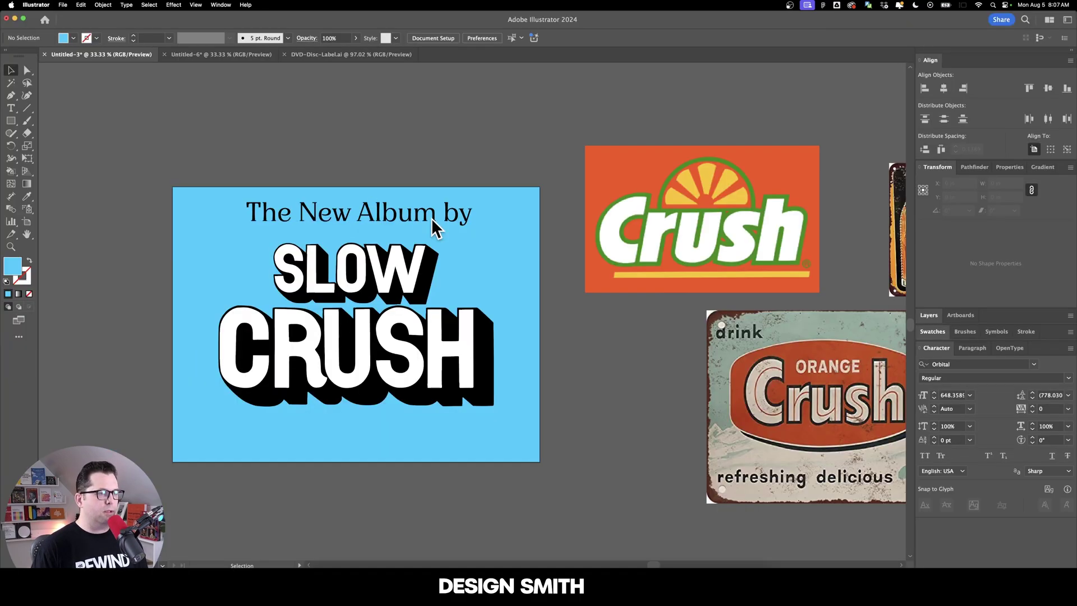
{"action": "left_click", "coordinate": [106, 323]}
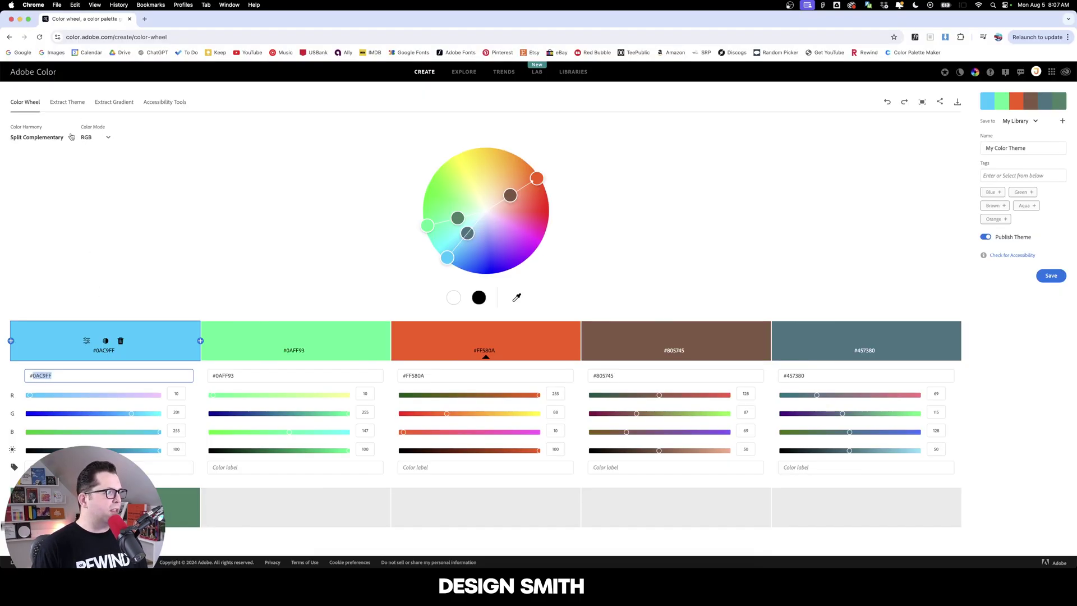
In Adobe Color, use the copied blue as base with the Square harmony, shift the purple swatch to #7D0AFF and select its hex code.
{"action": "left_click", "coordinate": [447, 376]}
{"action": "key", "text": "cmd+v"}
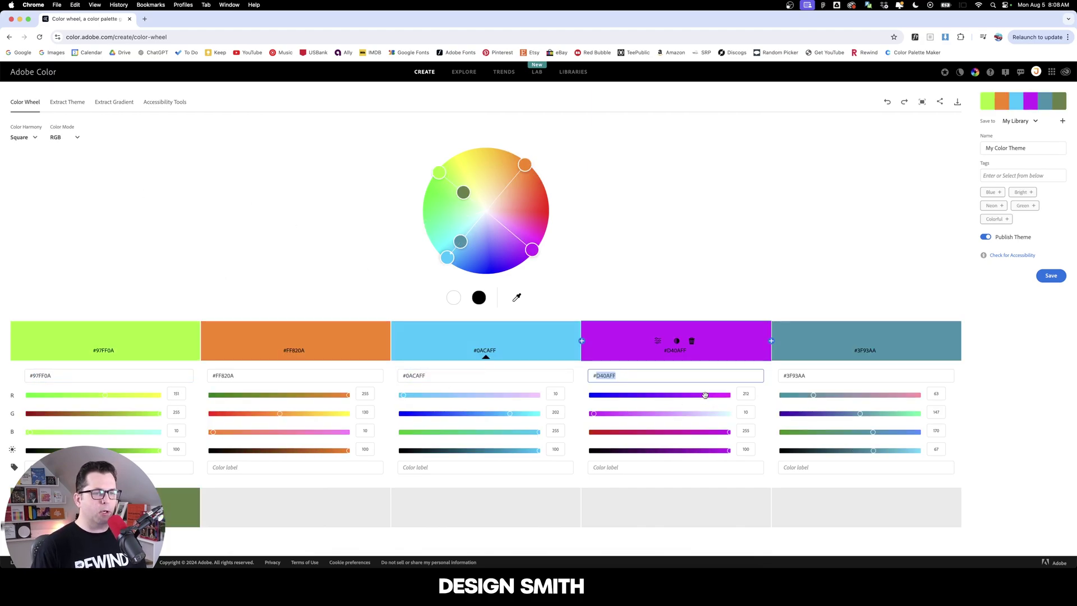
{"action": "left_click_drag", "start_coordinate": [705, 395], "coordinate": [658, 397]}
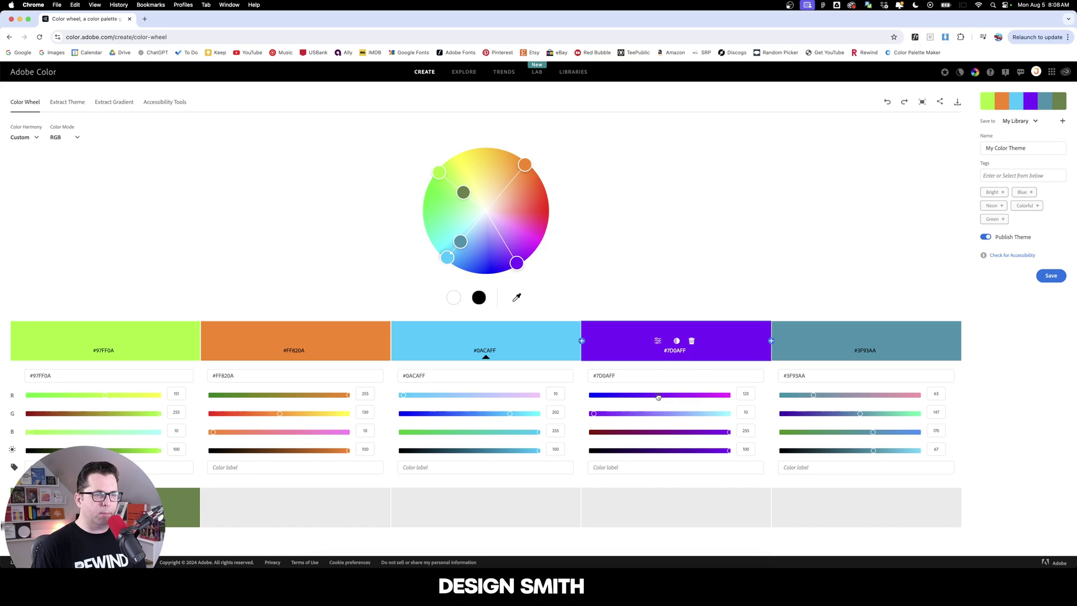
{"action": "double_click", "coordinate": [605, 377]}
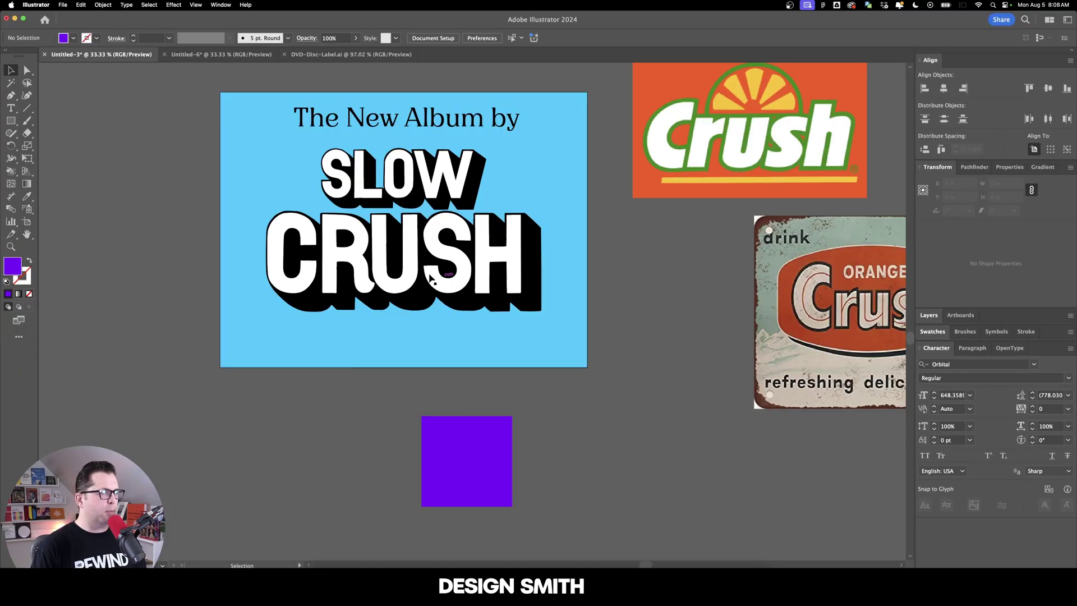
Back in Illustrator, fill the black shadows of SLOW and CRUSH with the purple using the Live Paint Bucket.
{"action": "left_click", "coordinate": [10, 171]}
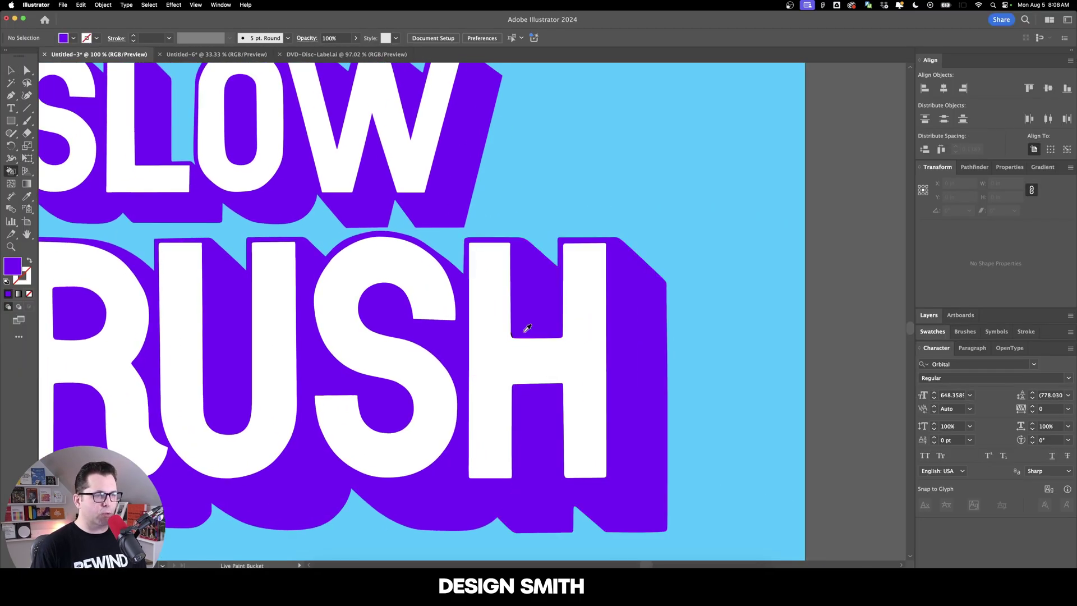
{"action": "scroll", "coordinate": [523, 332], "scroll_direction": "up", "scroll_amount": 7}
{"action": "left_click", "coordinate": [382, 365]}
{"action": "scroll", "coordinate": [408, 362], "scroll_direction": "down", "scroll_amount": 6}
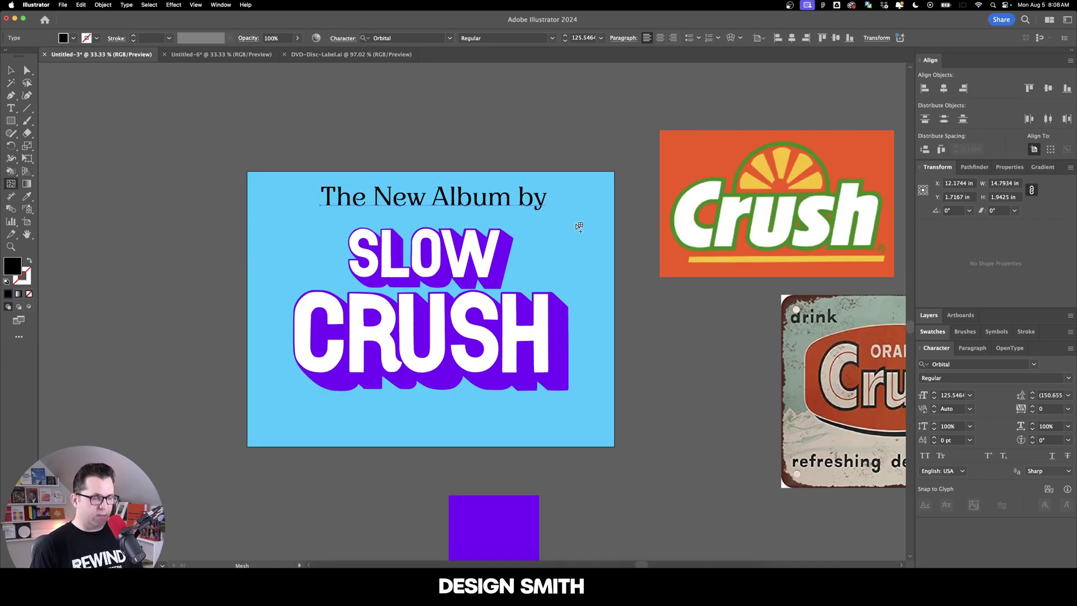
Recolour "The New Album by" with the white sampled from the letters, trying the shadow purple and undoing it.
{"action": "key", "text": "i"}
{"action": "left_click", "coordinate": [543, 317]}
{"action": "left_click", "coordinate": [561, 321]}
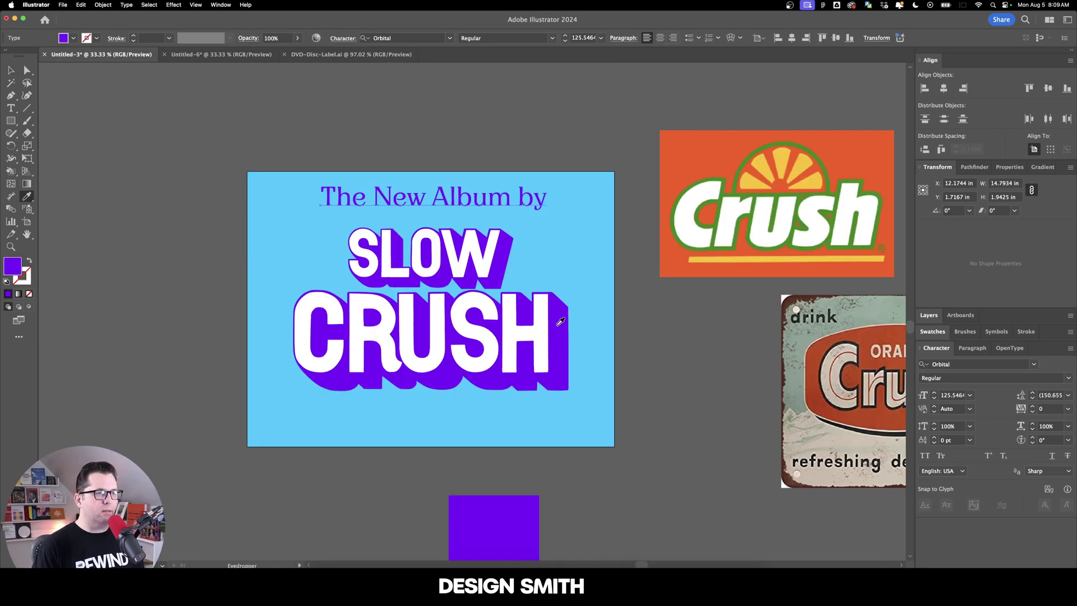
{"action": "key", "text": "super+z"}
{"action": "key", "text": "super+shift+a"}
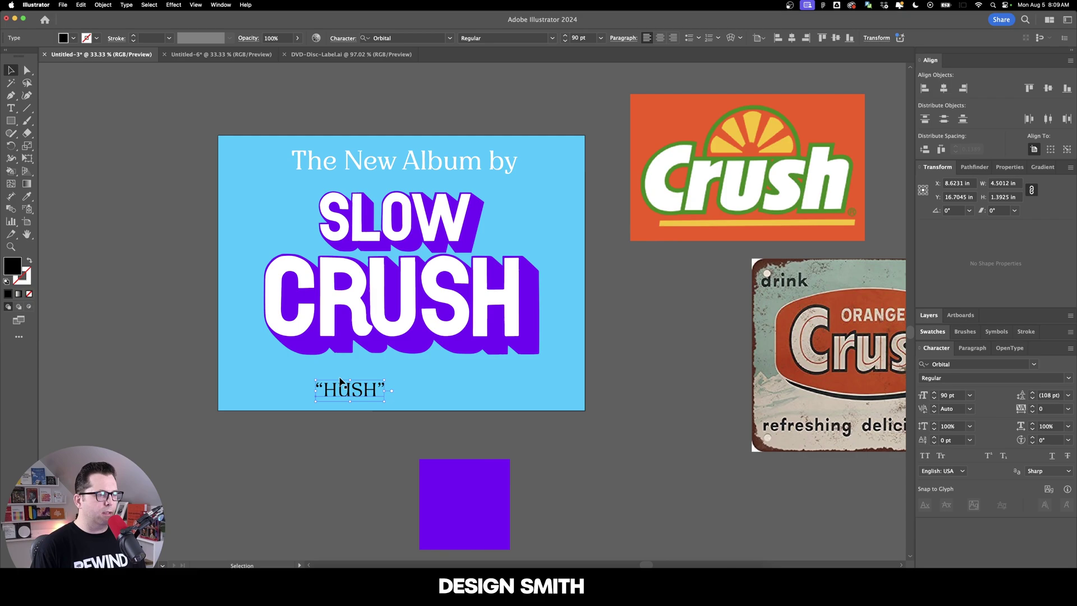
Set the "HUSH" text to Italic and arrange it side by side with "Out 10.22.21" beneath CRUSH.
{"action": "key", "text": "super+equal"}
{"action": "left_click", "coordinate": [553, 38]}
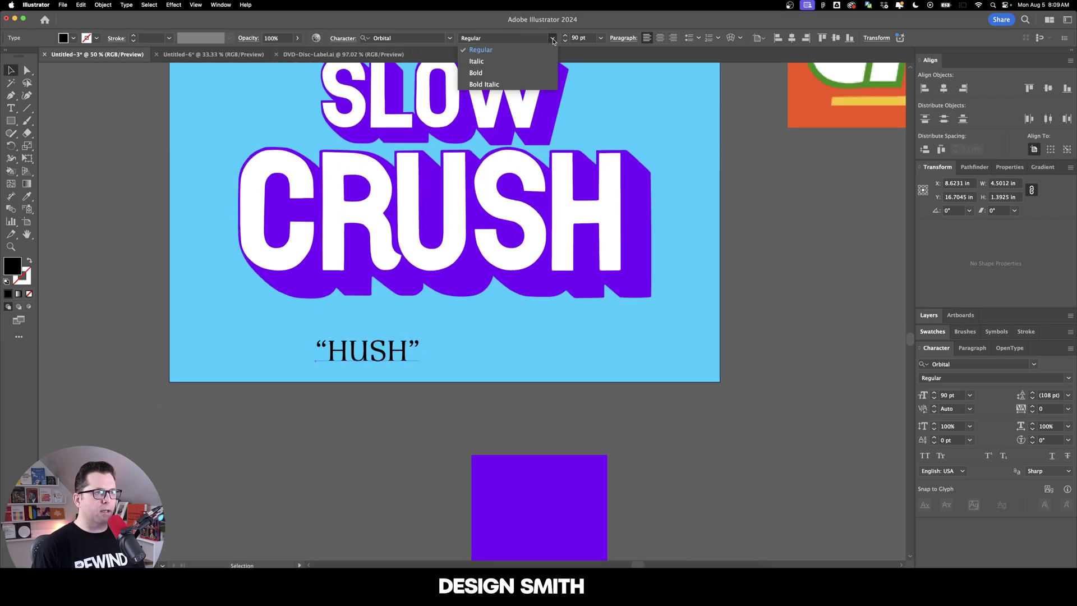
{"action": "left_click", "coordinate": [476, 61]}
{"action": "left_click_drag", "start_coordinate": [379, 359], "coordinate": [314, 344]}
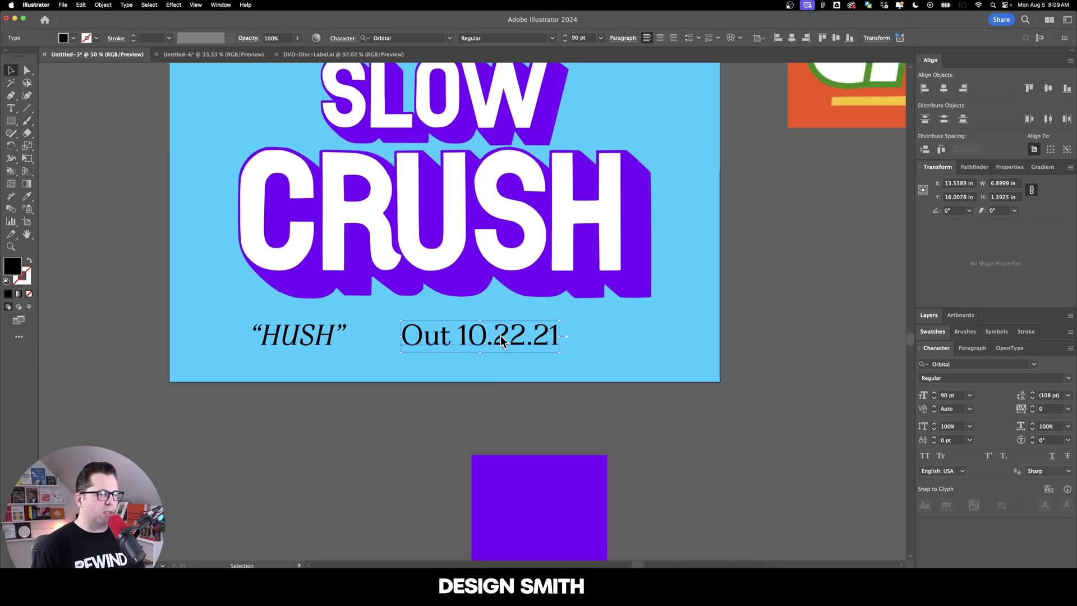
{"action": "left_click_drag", "start_coordinate": [554, 346], "coordinate": [586, 351]}
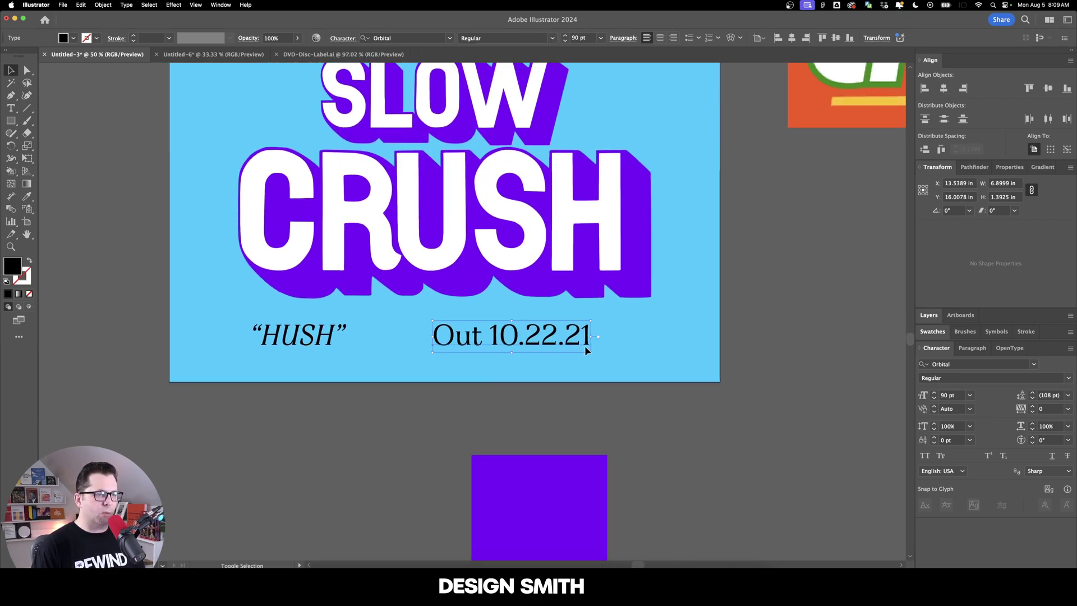
Move "HUSH" and "Out 10.22.21" together so they sit beneath CRUSH, and recolour both texts white.
{"action": "scroll", "coordinate": [493, 404], "scroll_direction": "up", "scroll_amount": 5}
{"action": "left_click", "coordinate": [341, 461]}
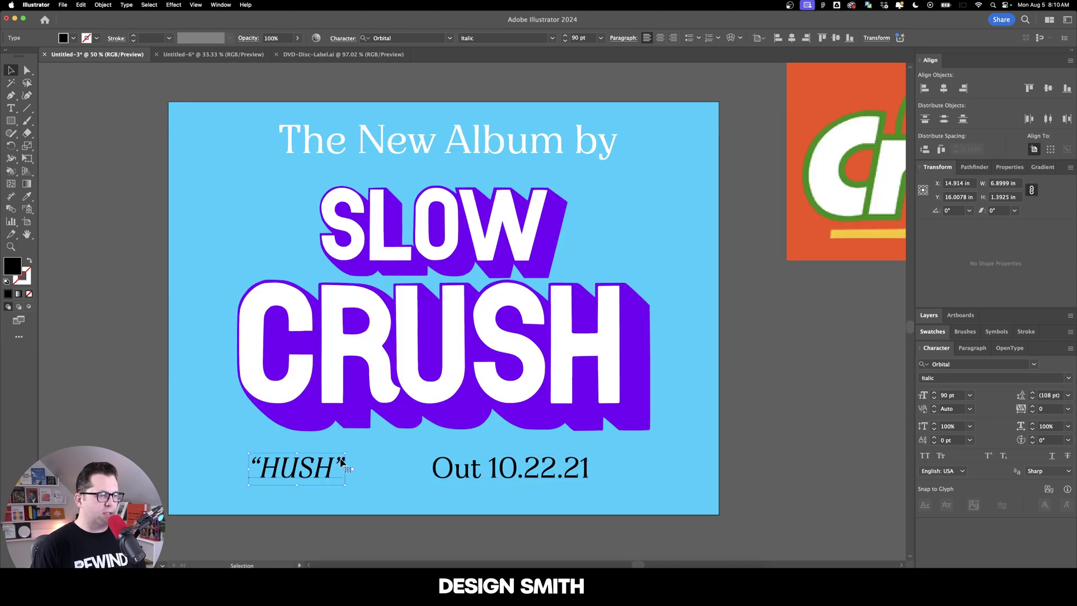
{"action": "left_click", "coordinate": [478, 471], "text": "shift"}
{"action": "left_click_drag", "start_coordinate": [478, 471], "coordinate": [508, 471]}
{"action": "left_click", "coordinate": [816, 450]}
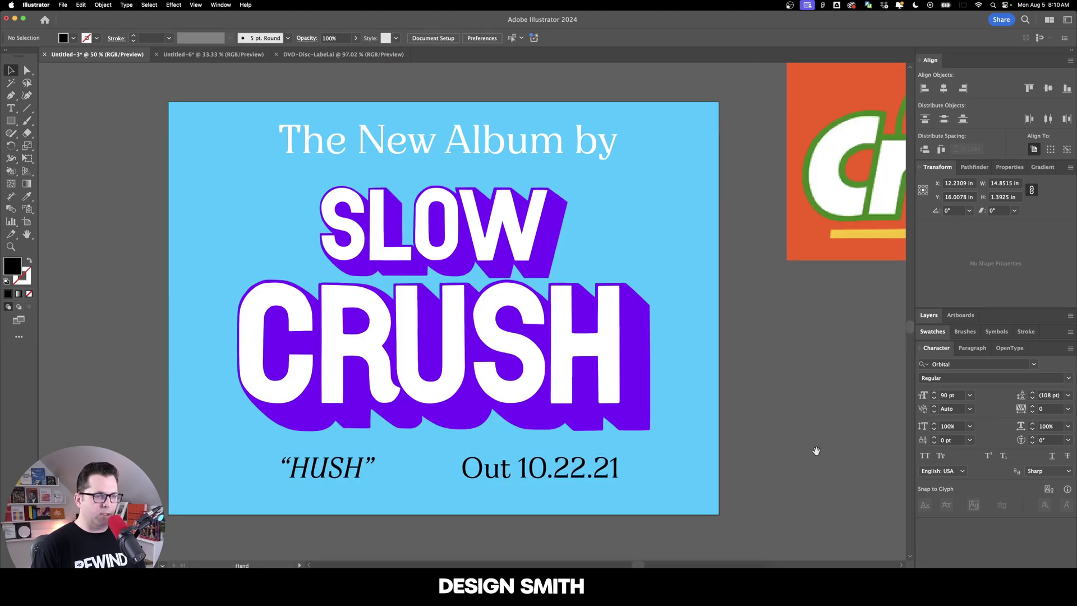
{"action": "left_click_drag", "start_coordinate": [816, 451], "coordinate": [859, 449]}
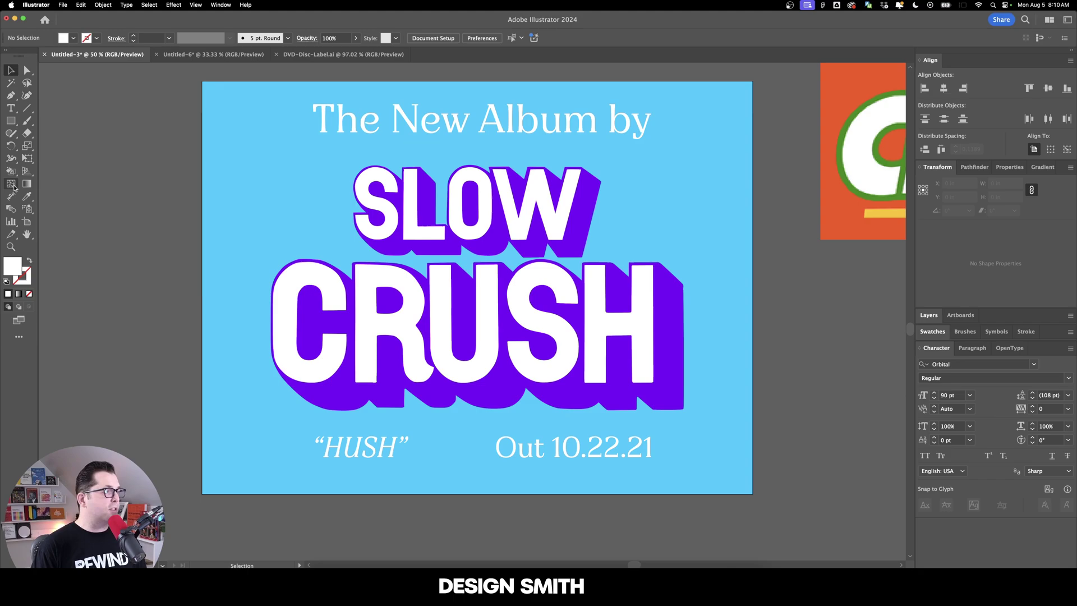
Fill all the white letter regions of SLOW with a light grey swatch using the Live Paint Bucket.
{"action": "key", "text": "k"}
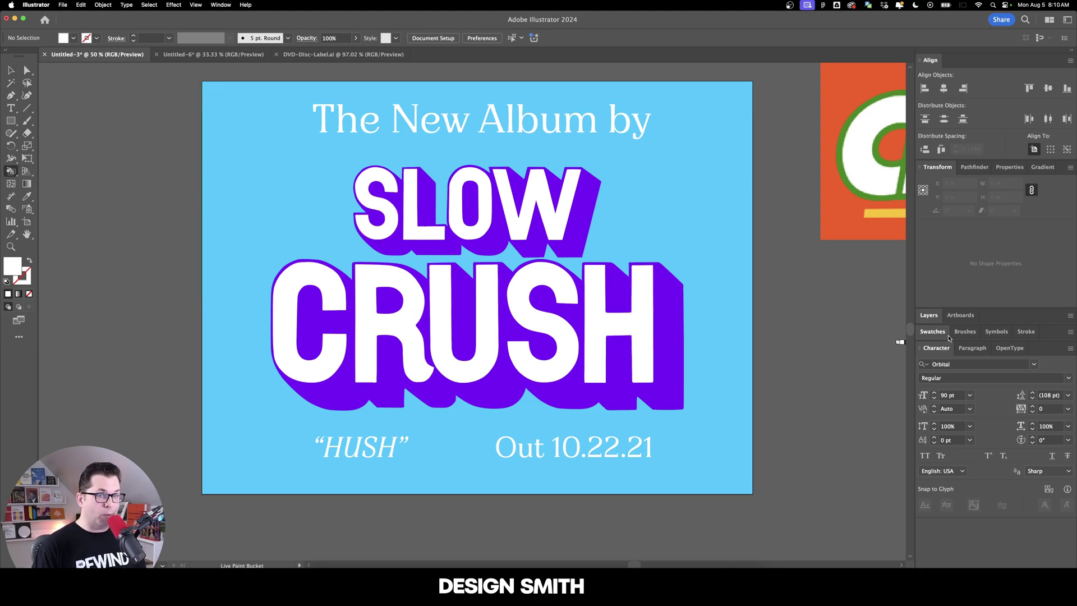
{"action": "left_click", "coordinate": [942, 334]}
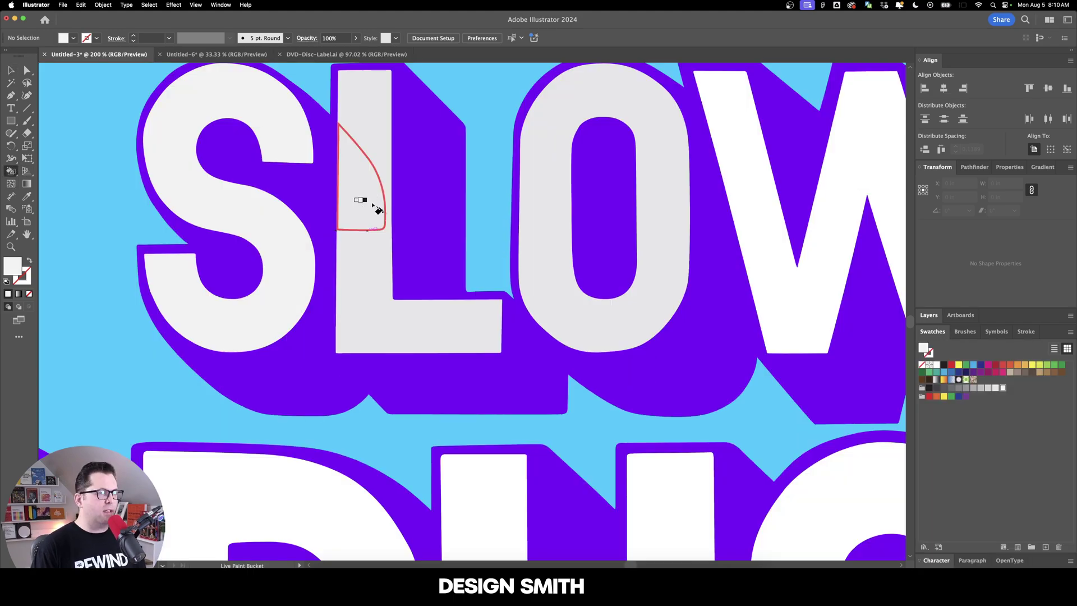
{"action": "left_click", "coordinate": [371, 203]}
{"action": "left_click", "coordinate": [379, 142]}
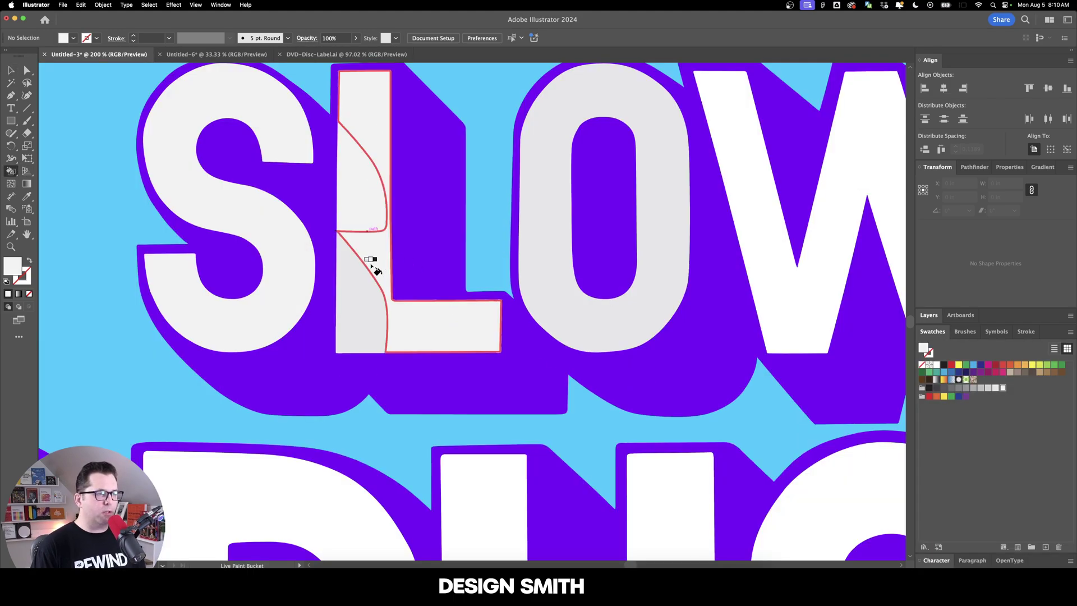
{"action": "left_click", "coordinate": [372, 280]}
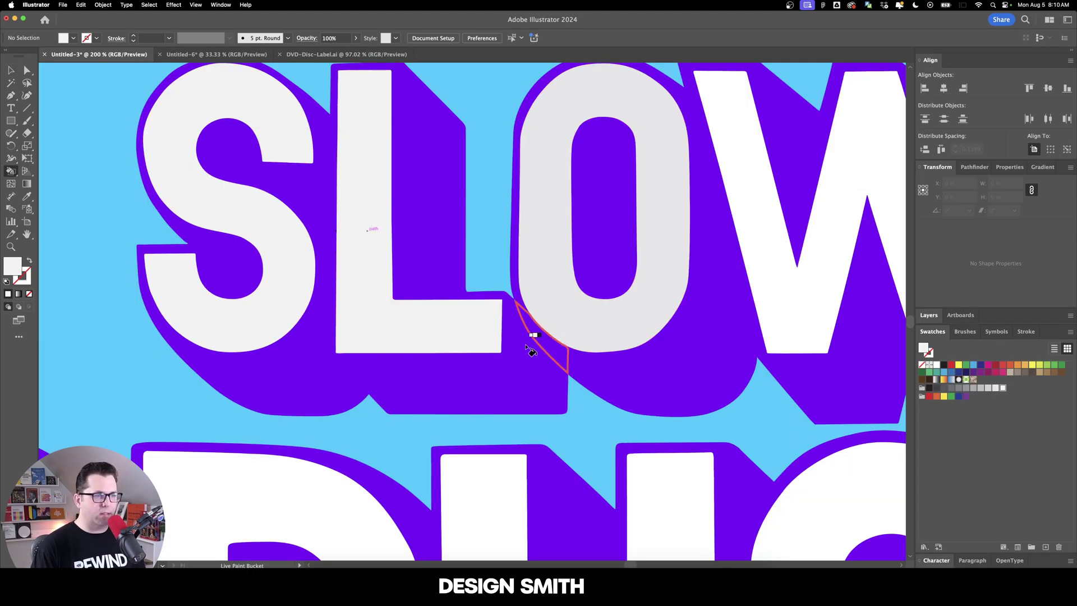
{"action": "scroll", "coordinate": [531, 352], "scroll_direction": "down", "scroll_amount": 1}
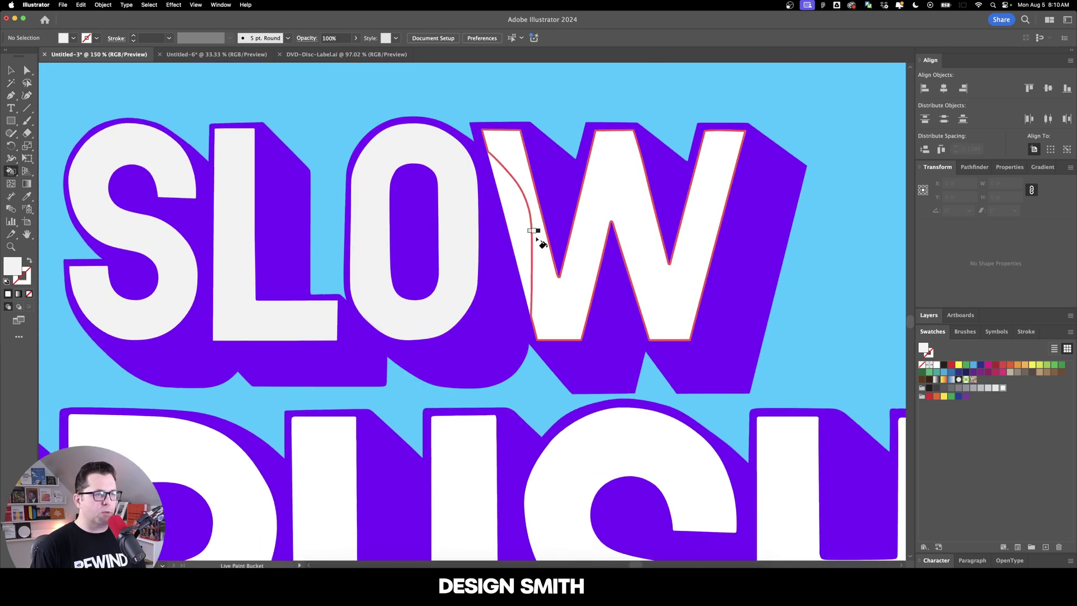
{"action": "left_click", "coordinate": [557, 318]}
Fill every region of the CRUSH letter faces with the same light grey, including the small overlap at the R's foot.
{"action": "scroll", "coordinate": [507, 327], "scroll_direction": "down", "scroll_amount": 3}
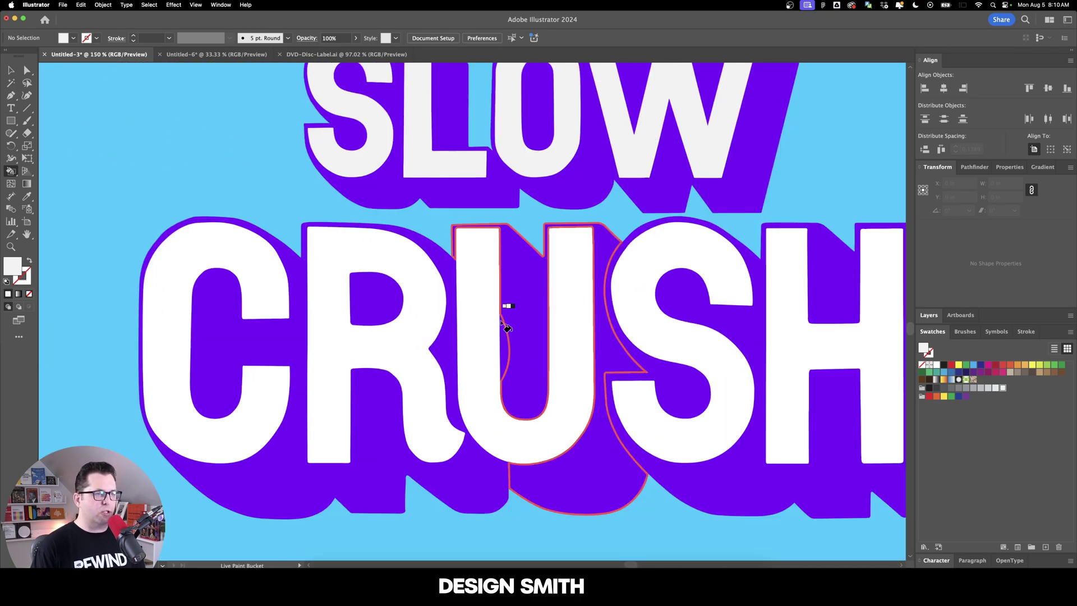
{"action": "left_click_drag", "start_coordinate": [339, 332], "coordinate": [435, 294]}
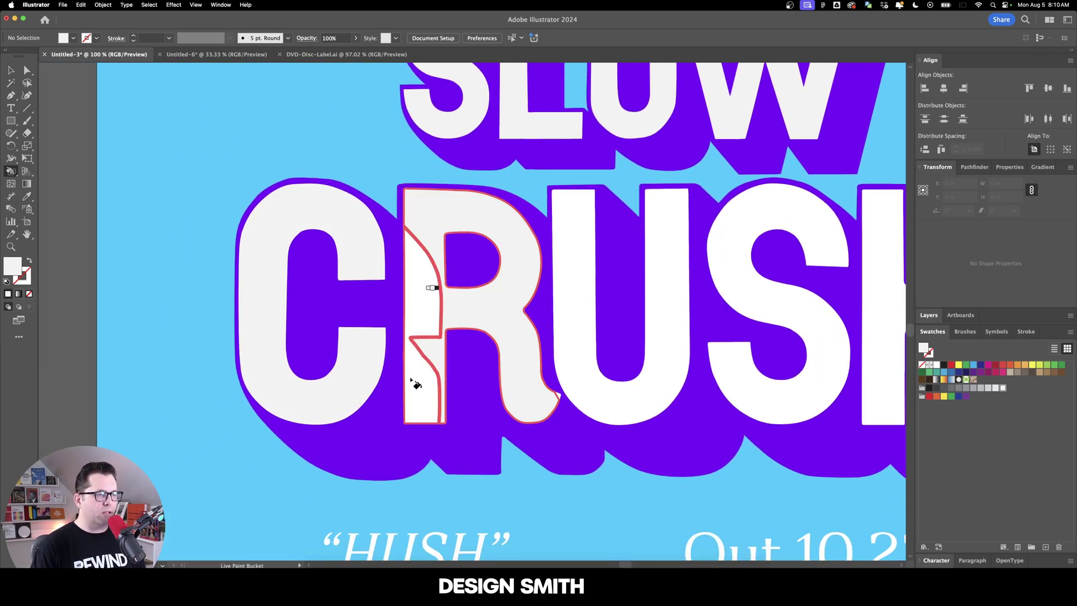
{"action": "left_click", "coordinate": [410, 378]}
{"action": "left_click_drag", "start_coordinate": [536, 353], "coordinate": [415, 310]}
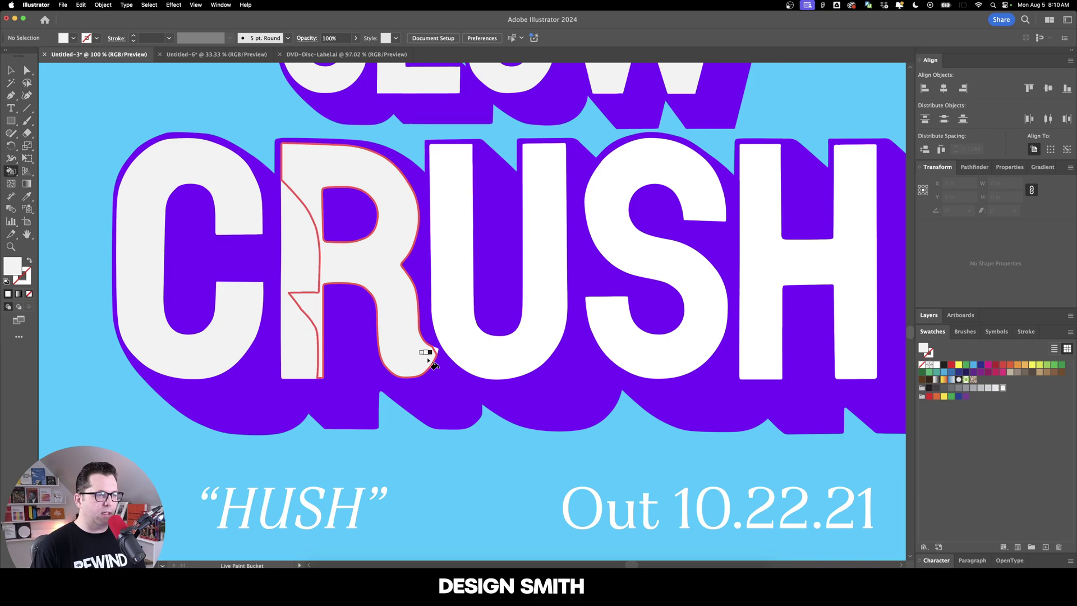
{"action": "scroll", "coordinate": [429, 358], "scroll_direction": "up", "scroll_amount": 3}
{"action": "left_click", "coordinate": [451, 337]}
{"action": "left_click", "coordinate": [548, 296]}
{"action": "scroll", "coordinate": [547, 296], "scroll_direction": "down", "scroll_amount": 3}
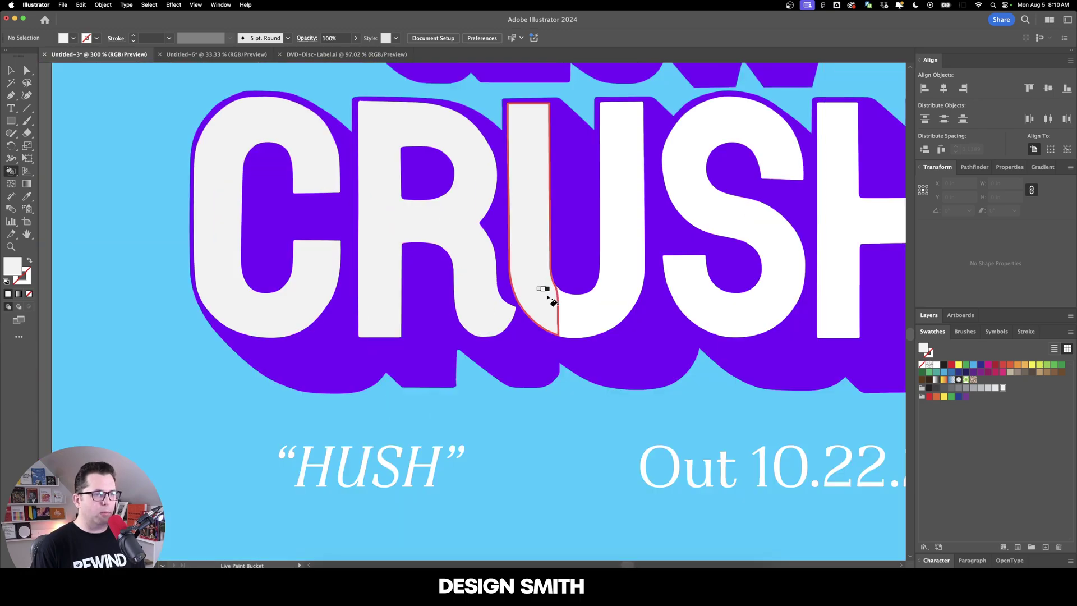
{"action": "scroll", "coordinate": [553, 301], "scroll_direction": "down", "scroll_amount": 4}
{"action": "scroll", "coordinate": [497, 351], "scroll_direction": "down", "scroll_amount": 2}
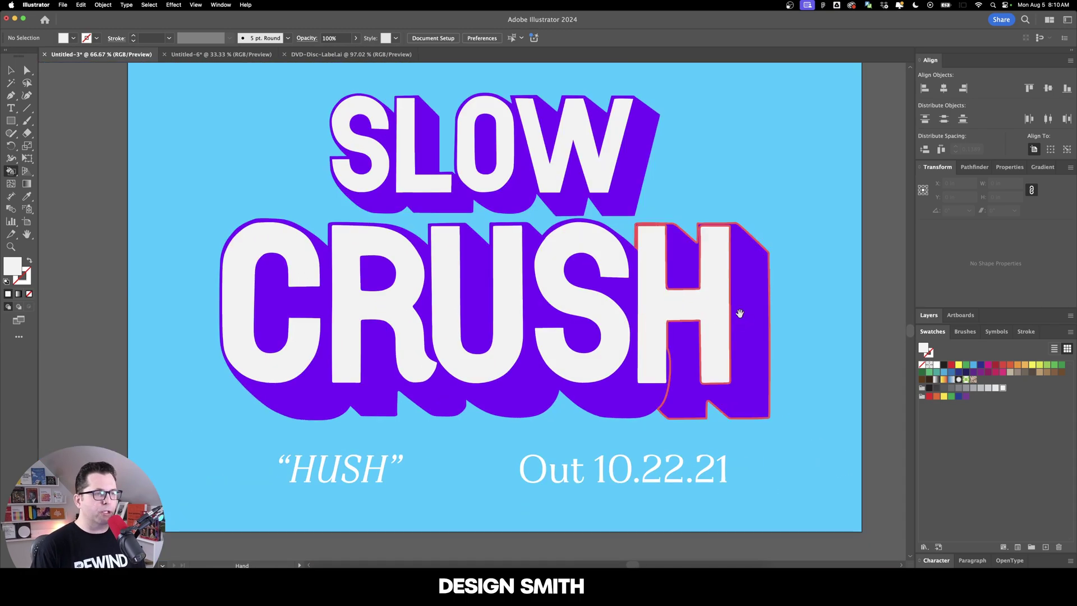
Recolour "The New Album by", "HUSH" and "Out 10.22.21" with the light grey sampled from the SLOW letters.
{"action": "left_click_drag", "start_coordinate": [740, 314], "coordinate": [708, 320]}
{"action": "scroll", "coordinate": [709, 320], "scroll_direction": "down", "scroll_amount": 2}
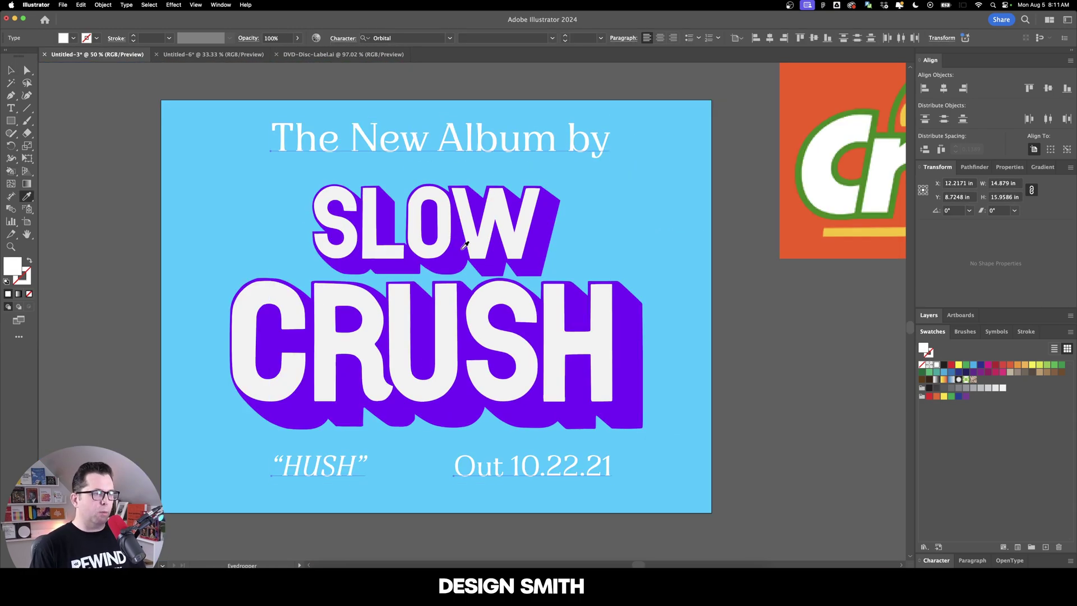
{"action": "key", "text": "v"}
{"action": "left_click", "coordinate": [746, 327]}
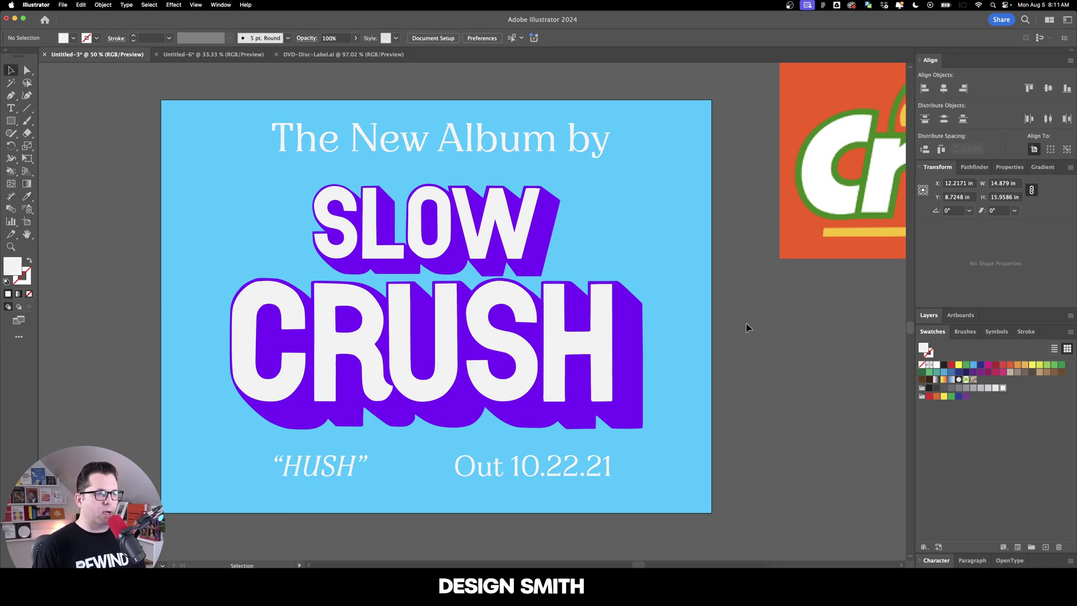
Group "HUSH" with "Out 10.22.21" and centre the group horizontally on the artboard.
{"action": "scroll", "coordinate": [721, 341], "scroll_direction": "right", "scroll_amount": 2}
{"action": "scroll", "coordinate": [721, 341], "scroll_direction": "down", "scroll_amount": 2}
{"action": "left_click", "coordinate": [440, 451]}
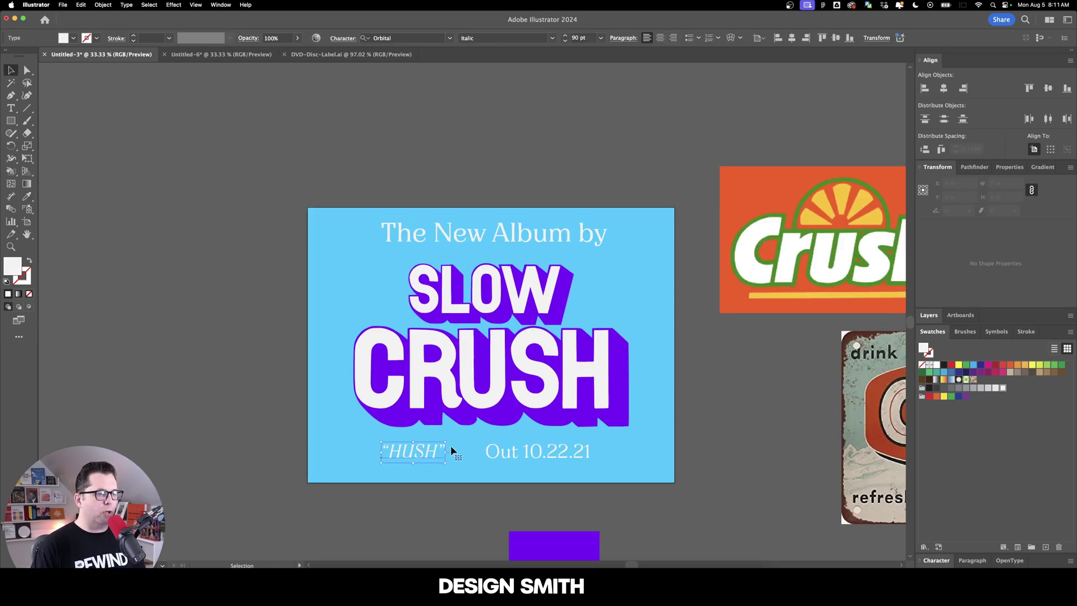
{"action": "left_click", "coordinate": [531, 449], "text": "shift"}
{"action": "key", "text": "super+g"}
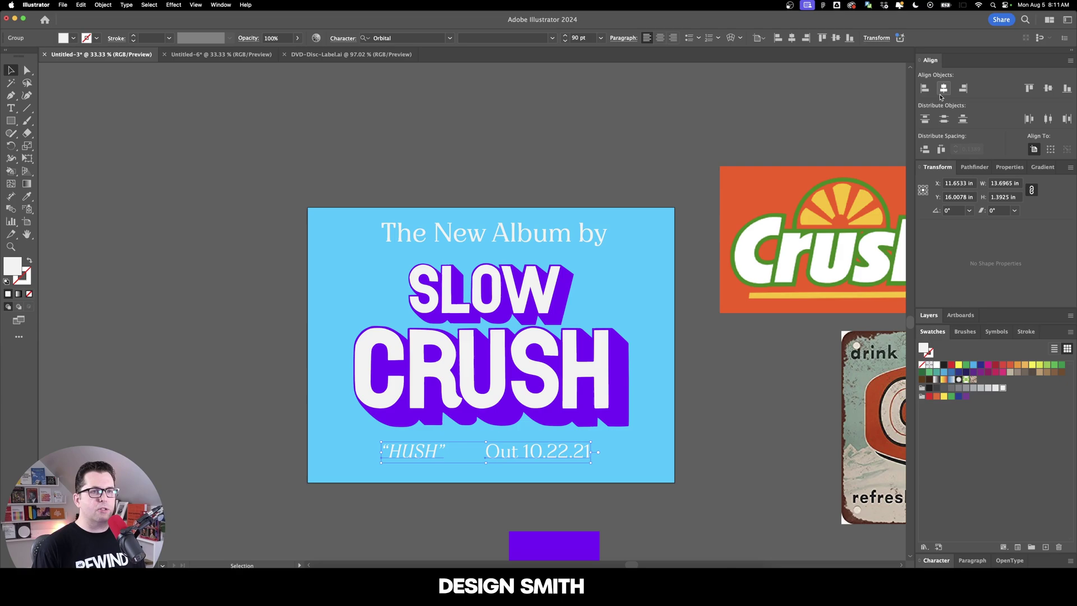
{"action": "left_click", "coordinate": [942, 88]}
{"action": "left_click", "coordinate": [702, 493]}
{"action": "left_click_drag", "start_coordinate": [702, 492], "coordinate": [652, 485]}
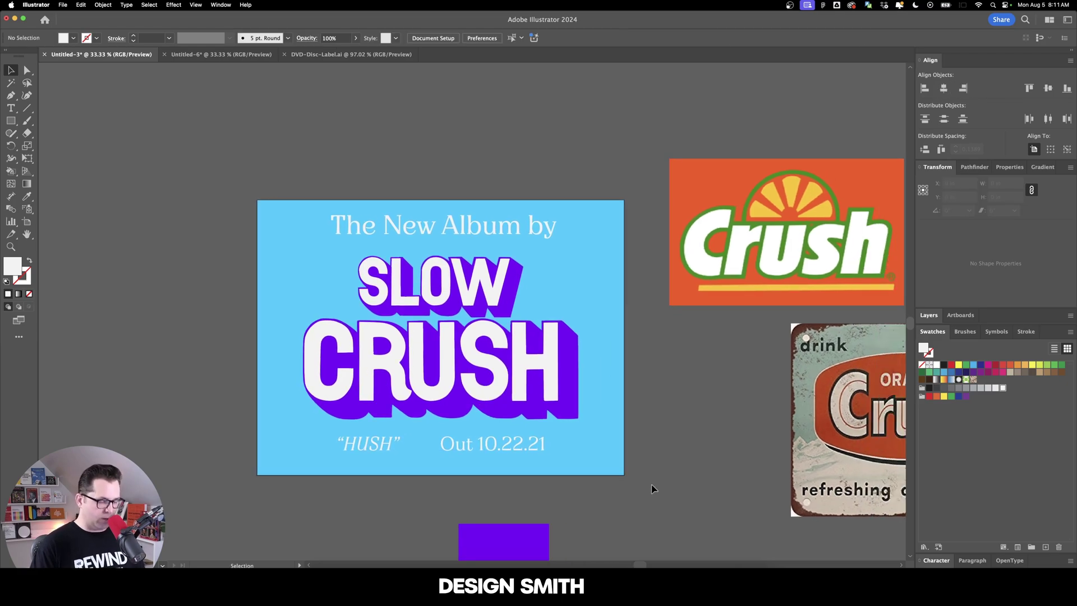
Copy the lettering and text without the blue background and paste them into a 7200 × 5400 px Photoshop document as a Smart Object.
{"action": "key", "text": "super+equal"}
{"action": "key", "text": "super+a"}
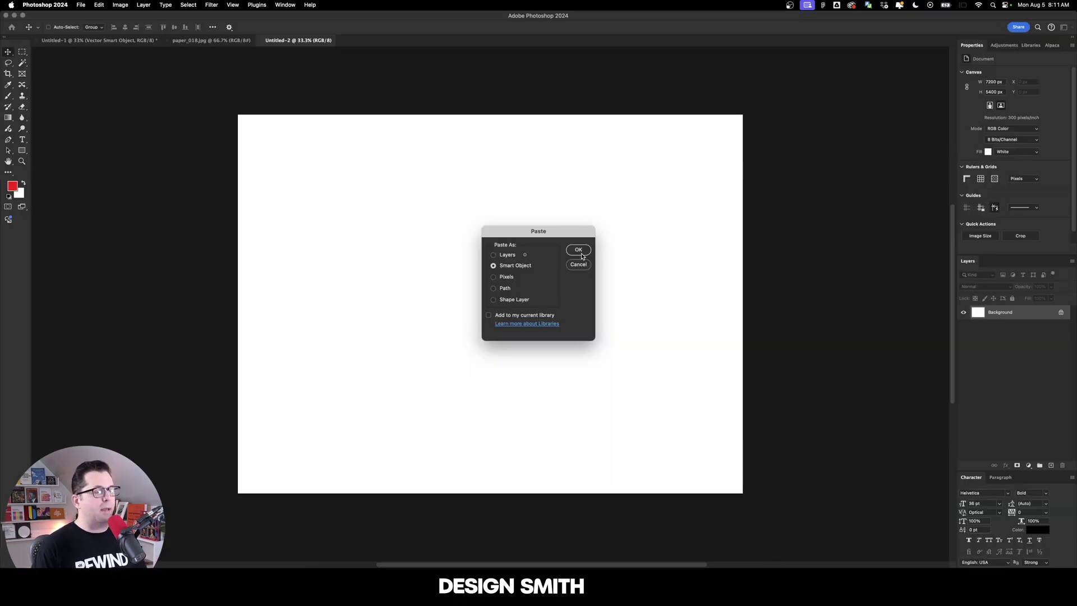
{"action": "left_click", "coordinate": [580, 252]}
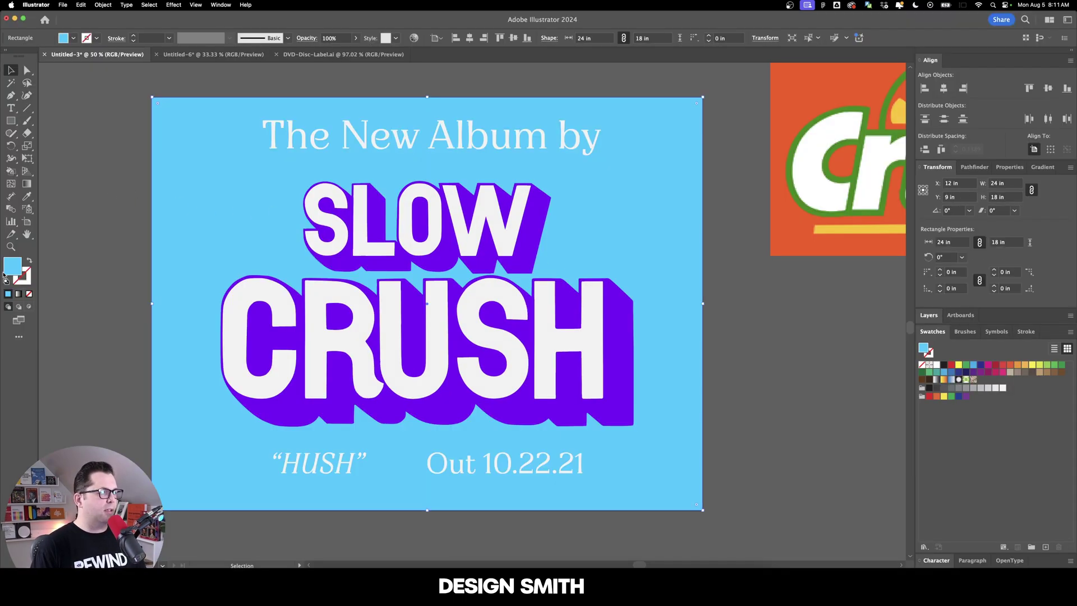
Copy the background rectangle's blue from Illustrator and apply it in Photoshop as a 0AC9FF Solid Color fill layer beneath the artwork.
{"action": "double_click", "coordinate": [17, 268]}
{"action": "key", "text": "Return"}
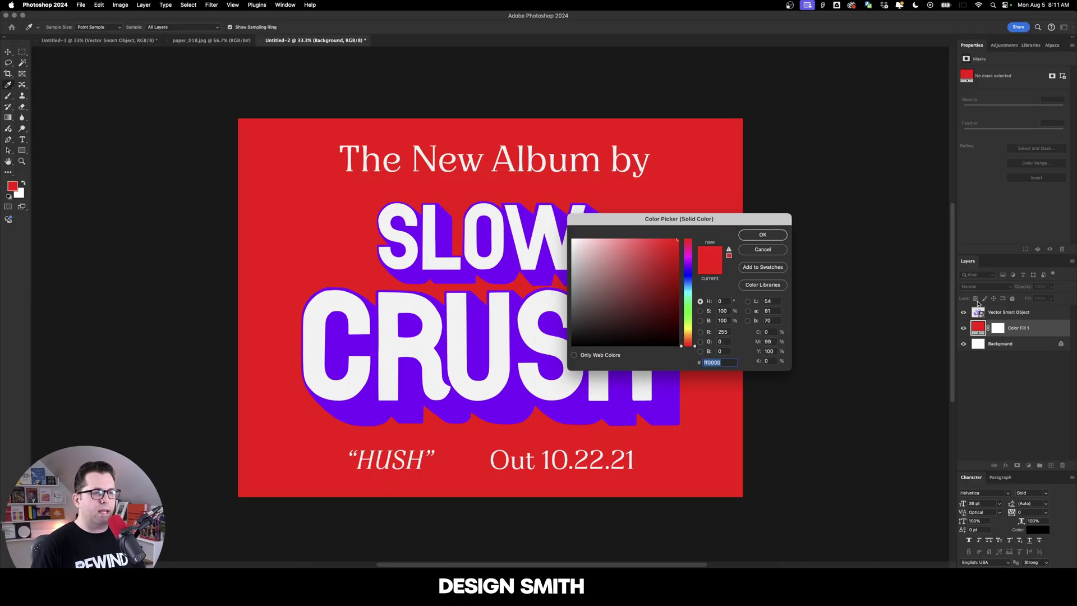
{"action": "type", "text": "0AC9FF"}
{"action": "key", "text": "Return"}
Bring the distress_002.jpg rust texture in above the Vector Smart Object and centre it on the canvas both ways.
{"action": "left_click", "coordinate": [976, 309]}
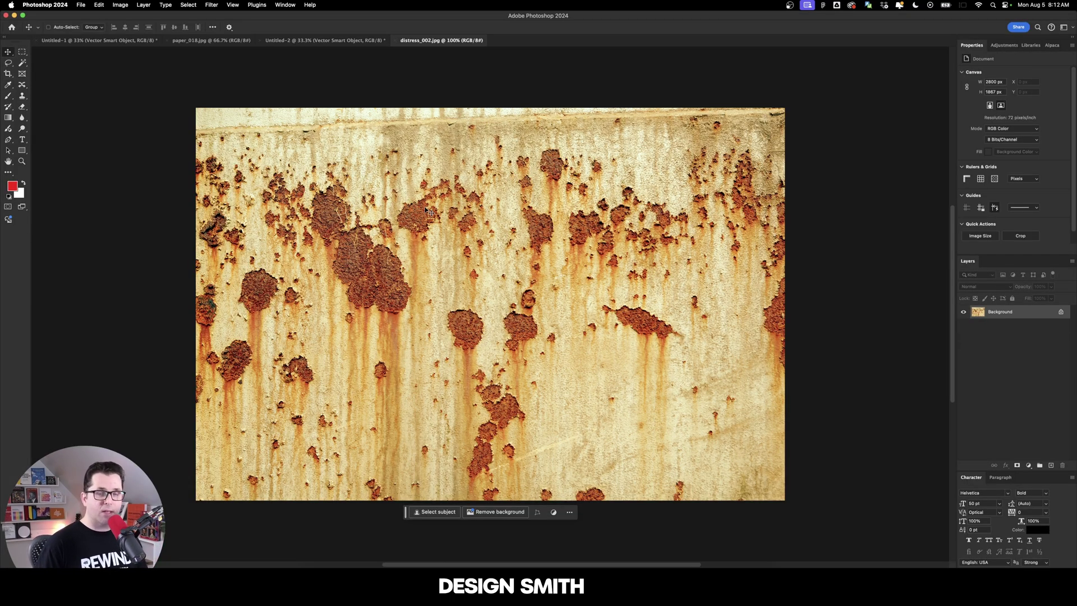
{"action": "left_click_drag", "start_coordinate": [417, 214], "coordinate": [507, 204]}
{"action": "key", "text": "super+a"}
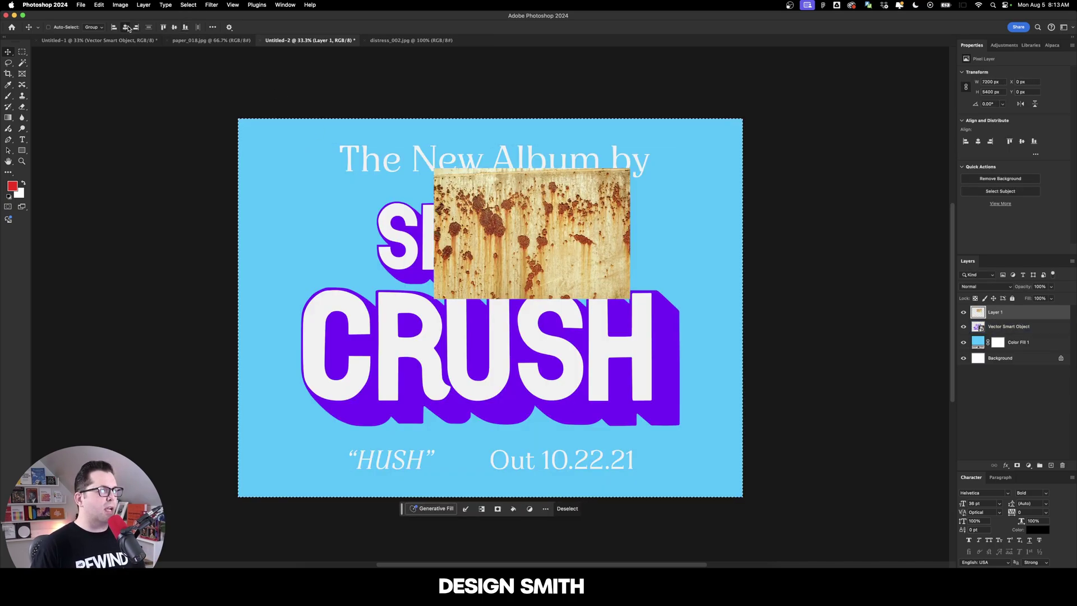
{"action": "left_click", "coordinate": [124, 27]}
{"action": "left_click", "coordinate": [175, 27]}
Scale the rust texture proportionally from its centre so it covers the whole canvas.
{"action": "key", "text": "super+t"}
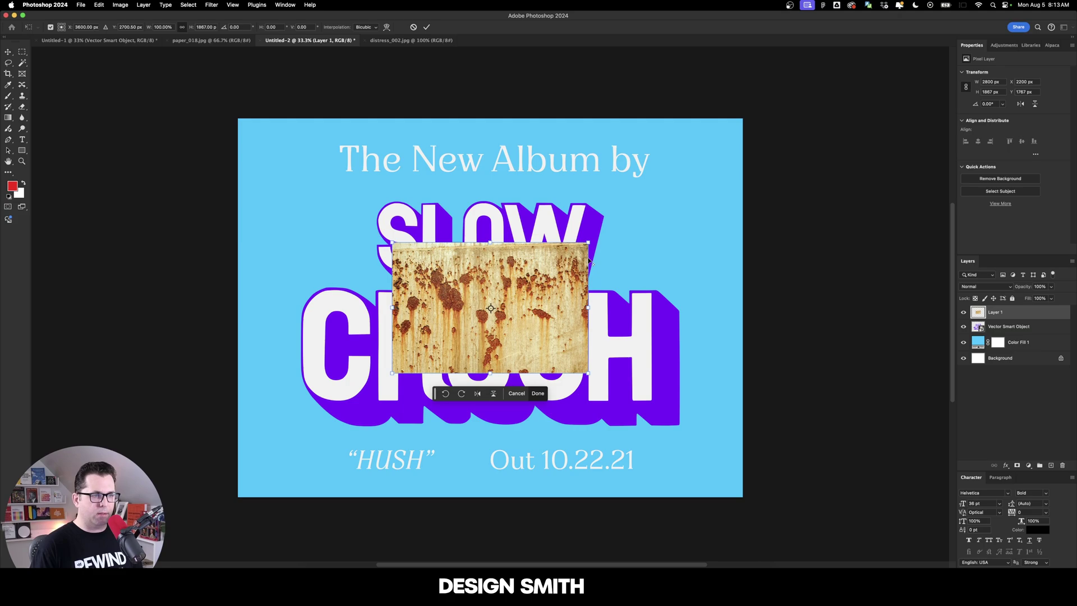
{"action": "left_click_drag", "start_coordinate": [590, 262], "coordinate": [746, 119]}
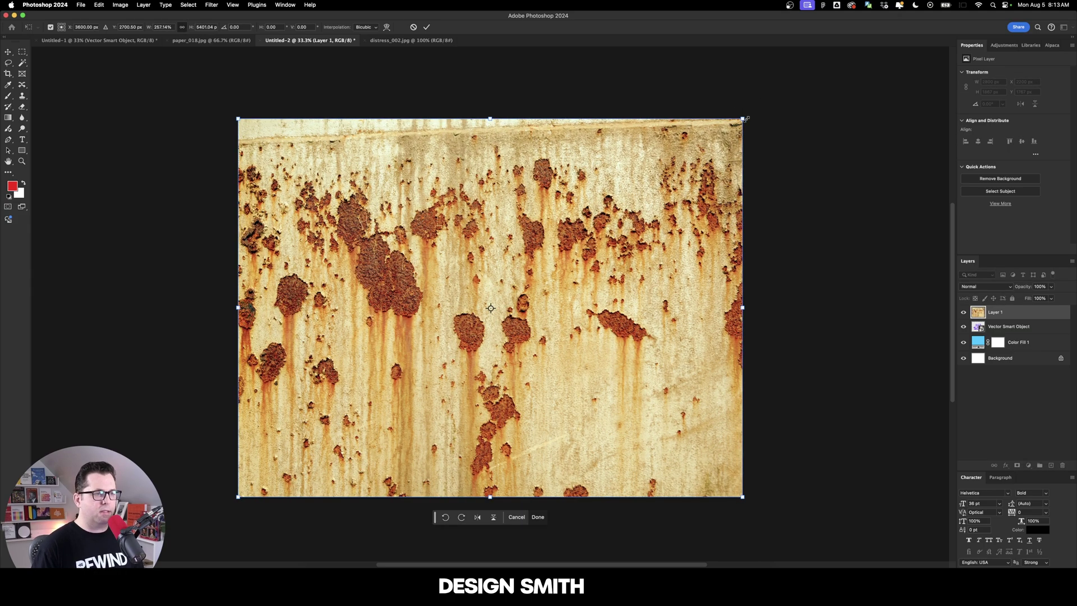
{"action": "key", "text": "Return"}
Try several blend modes on the rust texture layer, set it to Overlay and hide the layer.
{"action": "key", "text": "shift+plus"}
{"action": "key", "text": "shift+plus"}
{"action": "key", "text": "shift+plus"}
{"action": "key", "text": "shift+plus"}
{"action": "key", "text": "shift+plus"}
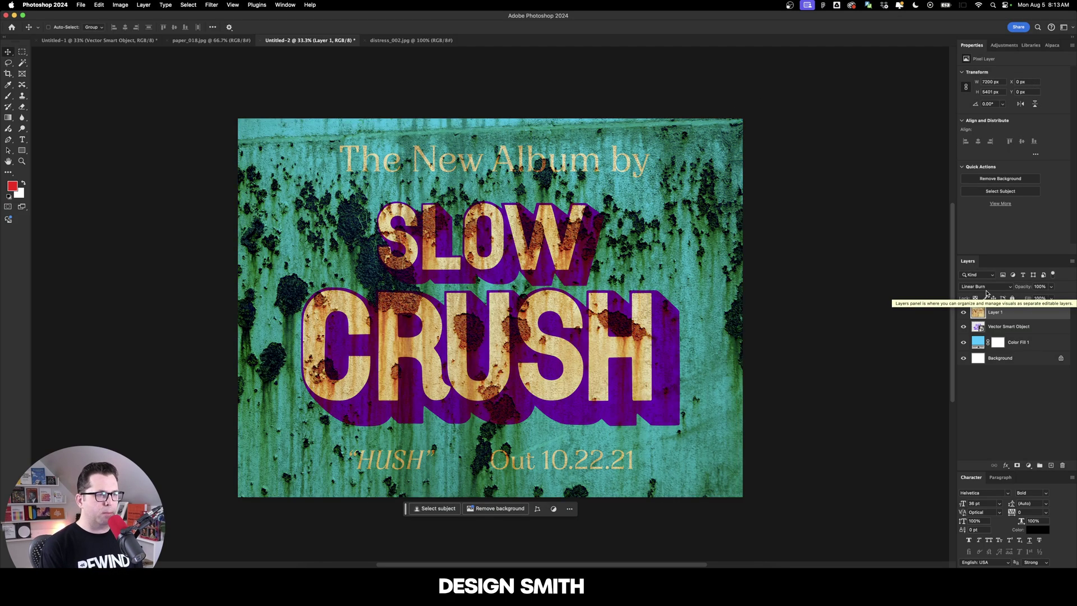
{"action": "scroll", "coordinate": [986, 287], "scroll_direction": "down", "scroll_amount": 7}
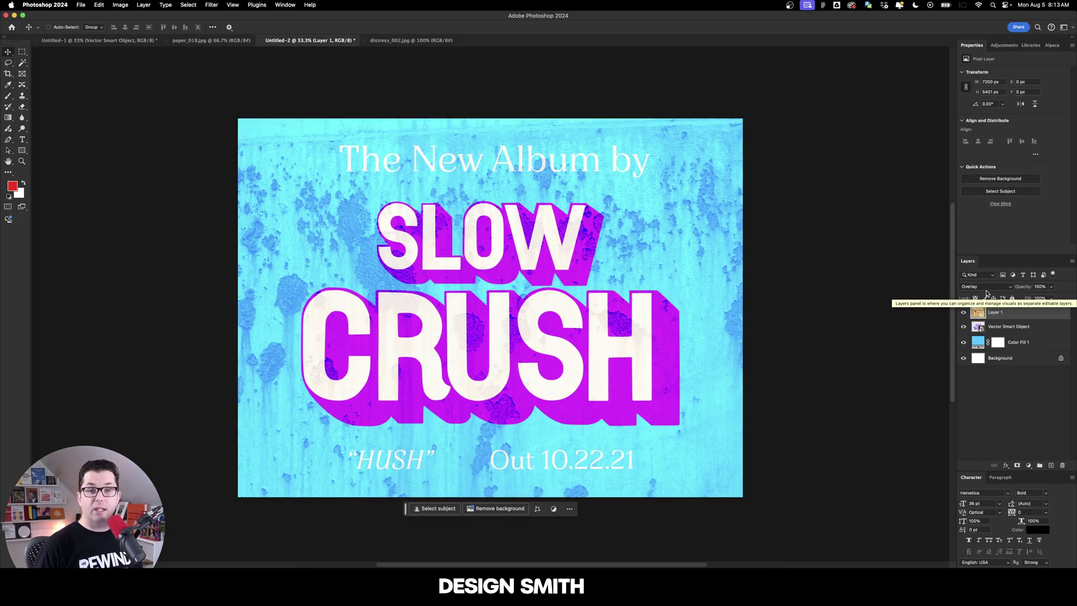
{"action": "left_click", "coordinate": [963, 312]}
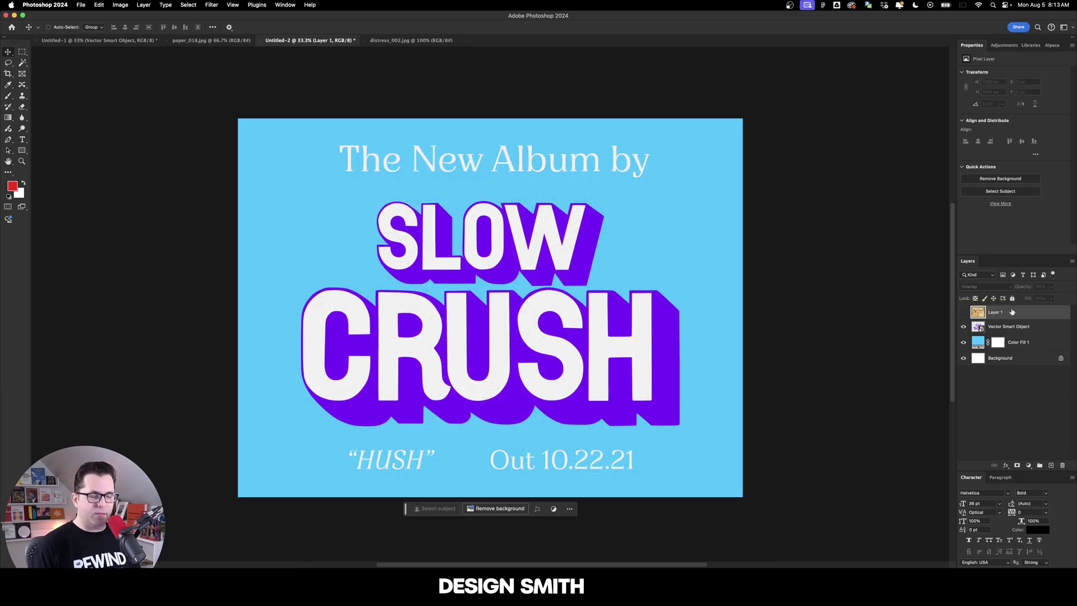
Duplicate the hidden texture layer, show the copy and set its blend mode to Normal.
{"action": "key", "text": "super+j"}
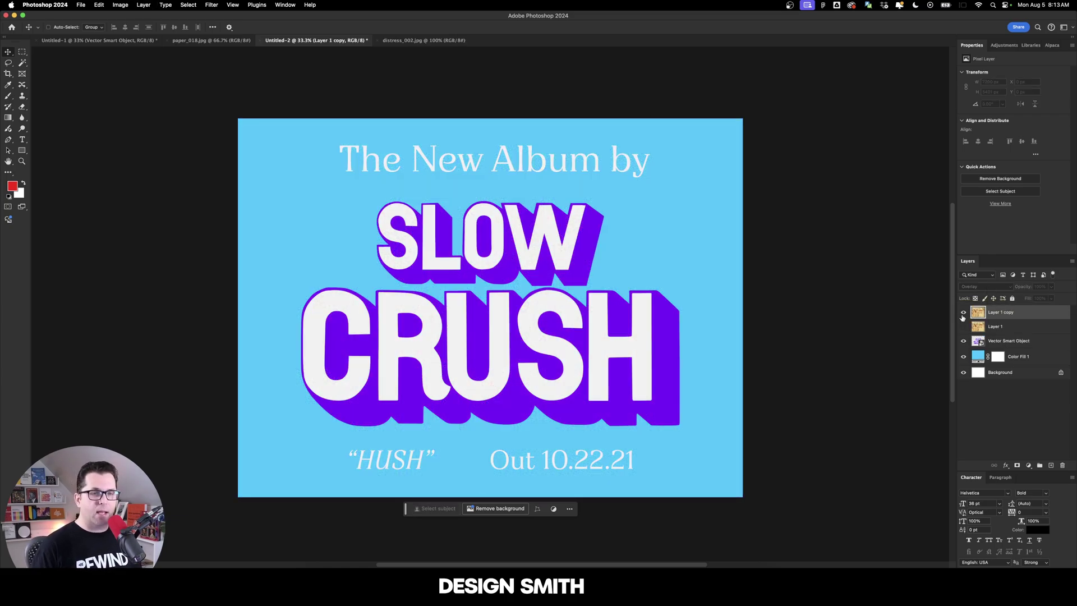
{"action": "left_click", "coordinate": [963, 312]}
{"action": "left_click", "coordinate": [986, 286]}
{"action": "left_click", "coordinate": [975, 161]}
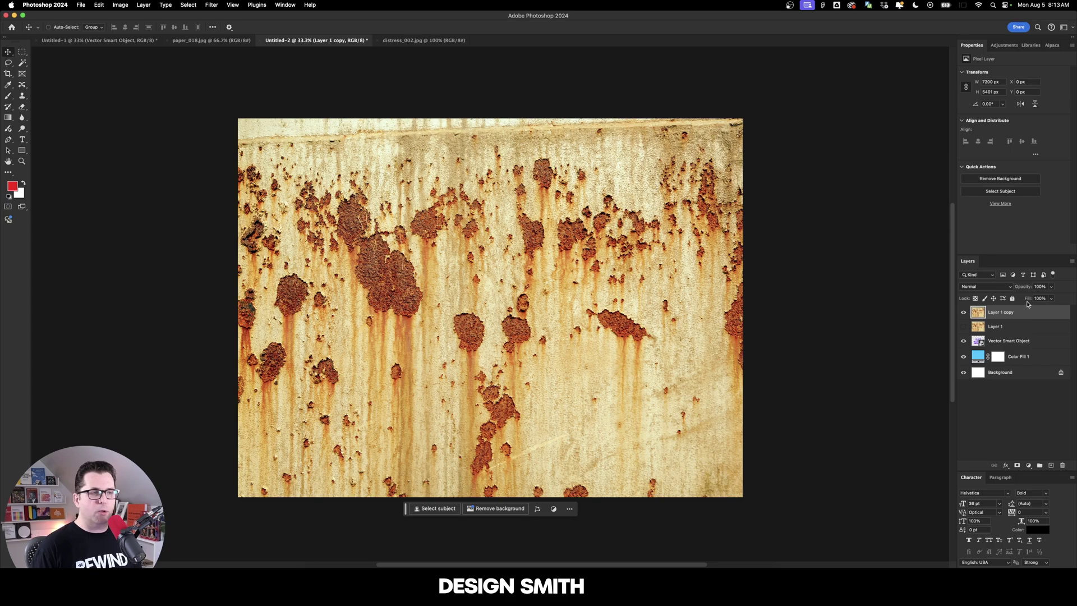
Select the texture copy's Highlights with Color Range and use that selection to copy the Vector Smart Object artwork onto a new layer.
{"action": "left_click", "coordinate": [189, 5]}
{"action": "left_click", "coordinate": [208, 89]}
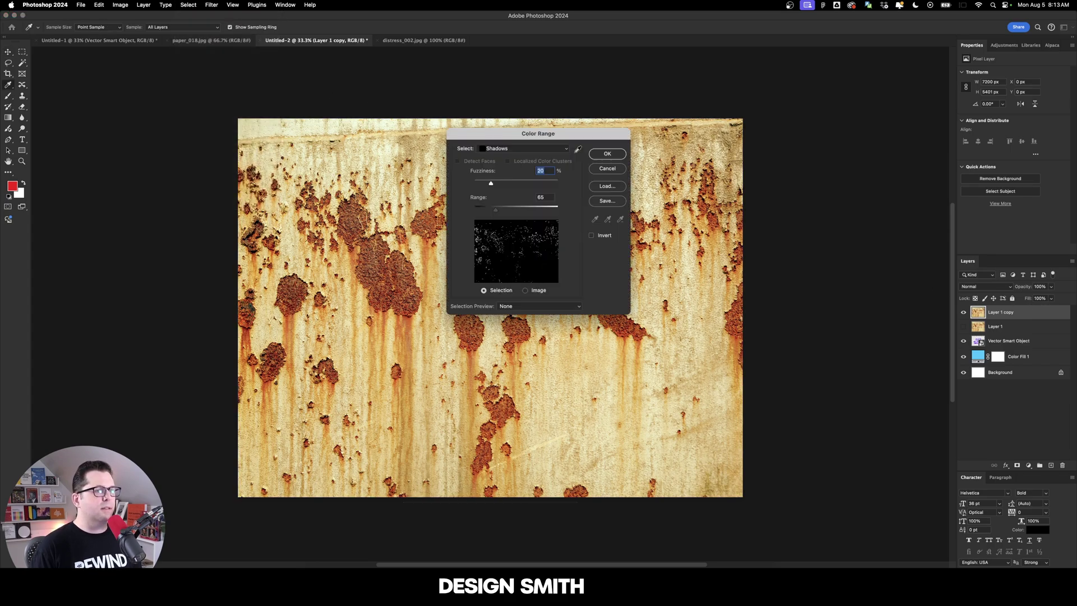
{"action": "left_click", "coordinate": [530, 150]}
{"action": "left_click", "coordinate": [532, 130]}
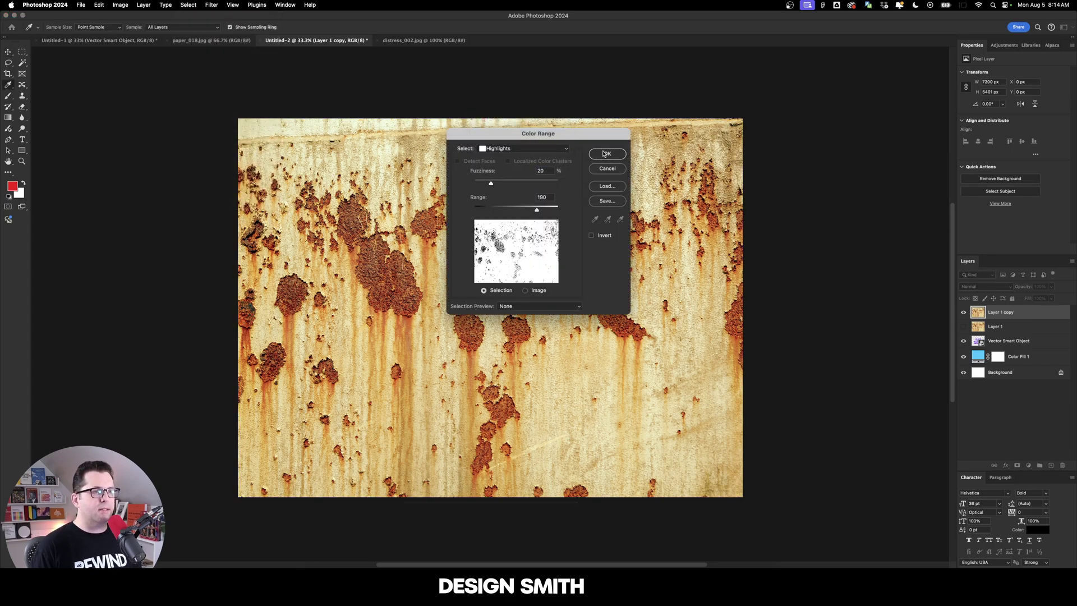
{"action": "left_click", "coordinate": [604, 153]}
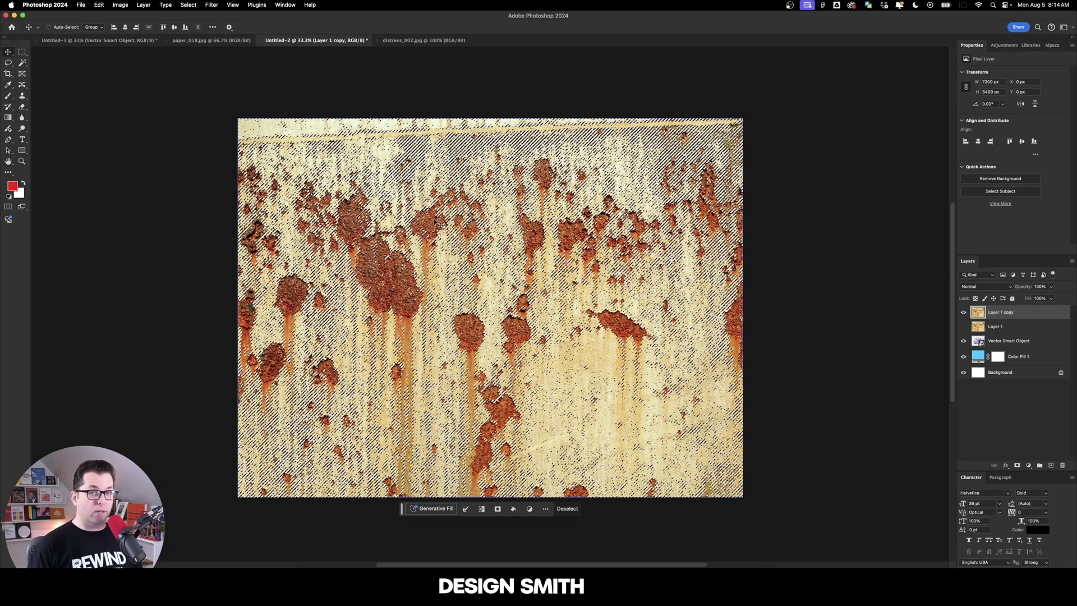
{"action": "left_click", "coordinate": [1035, 342]}
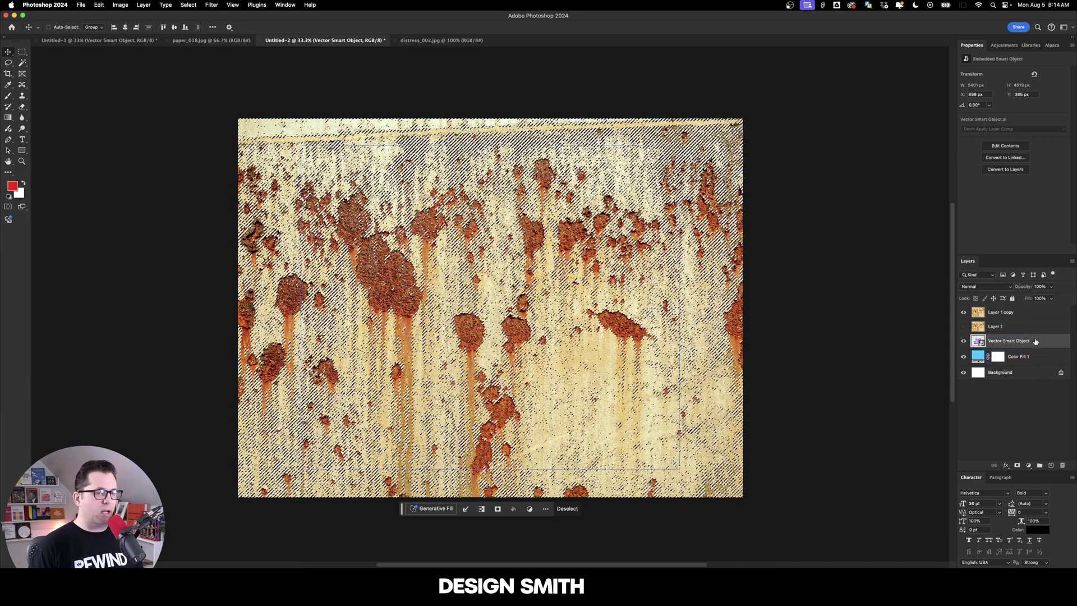
{"action": "key", "text": "super+j"}
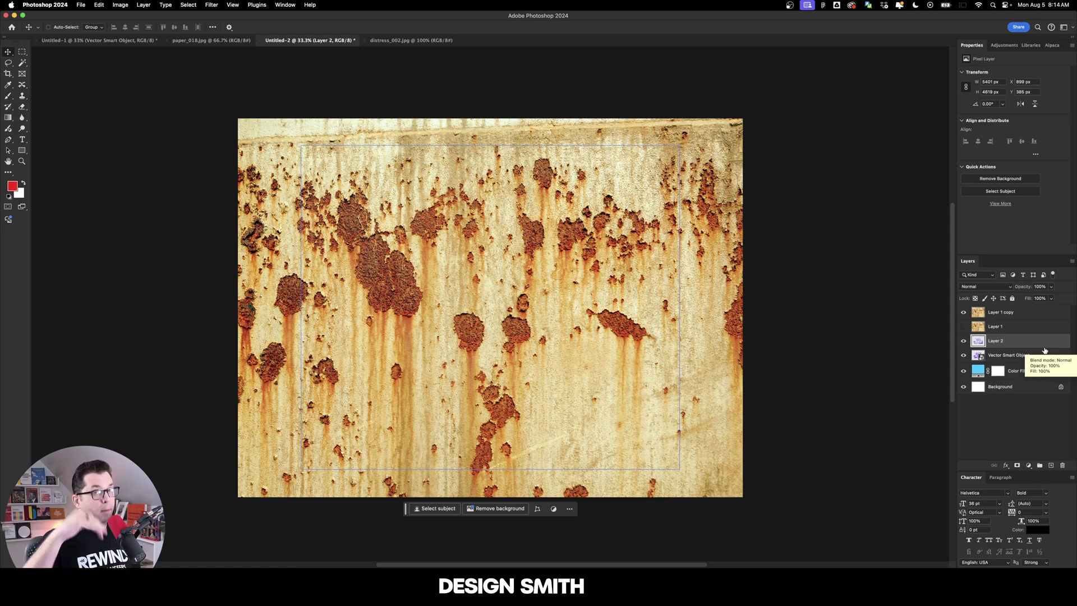
Hide the texture copy and the Vector Smart Object to view the distressed highlights artwork on its own.
{"action": "left_click", "coordinate": [964, 313]}
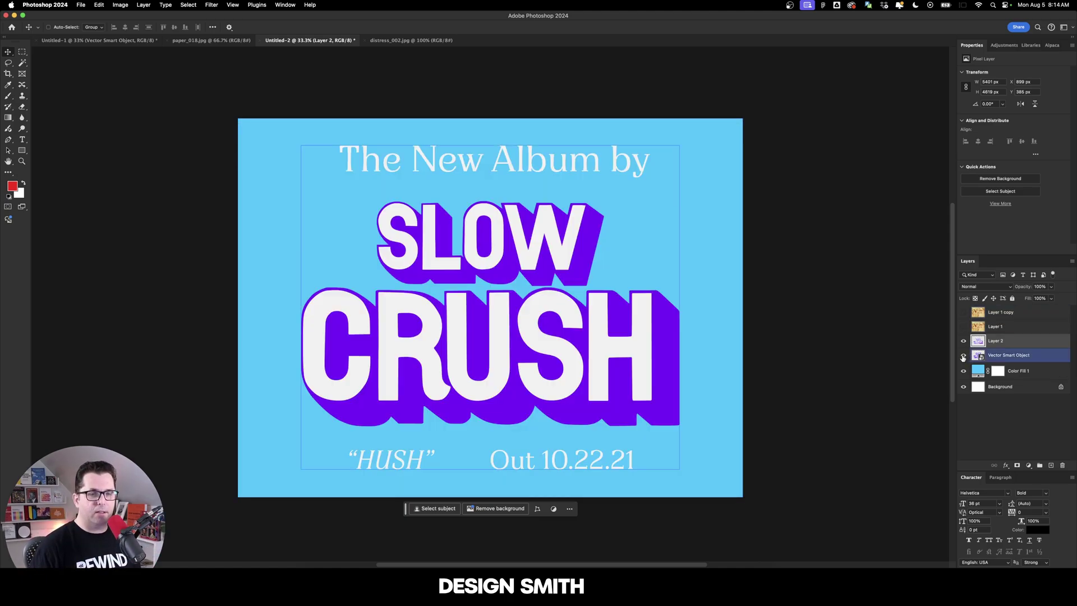
{"action": "left_click", "coordinate": [963, 356]}
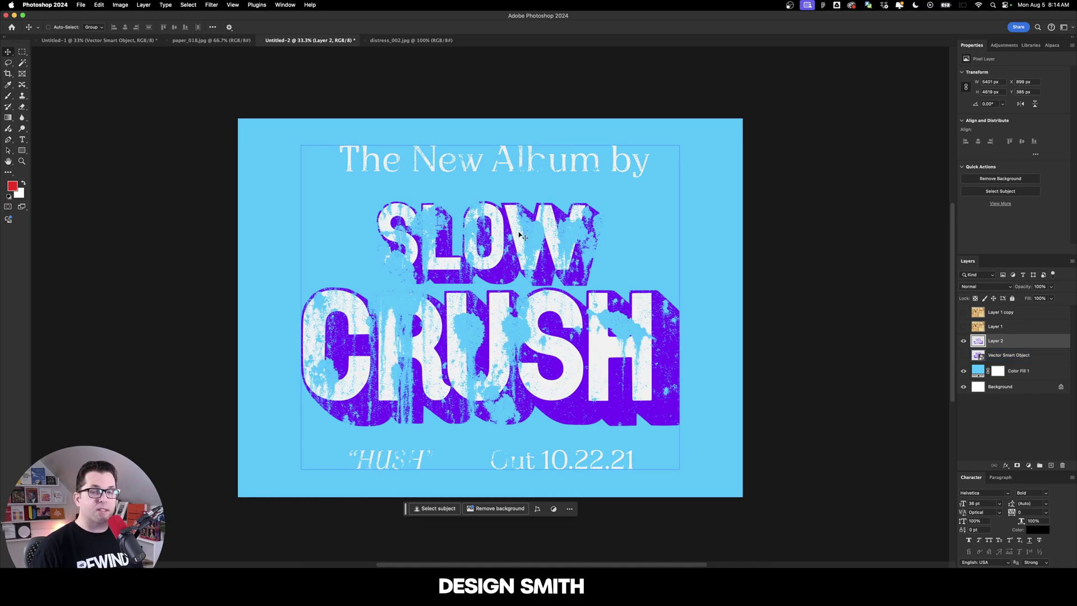
{"action": "left_click", "coordinate": [401, 266]}
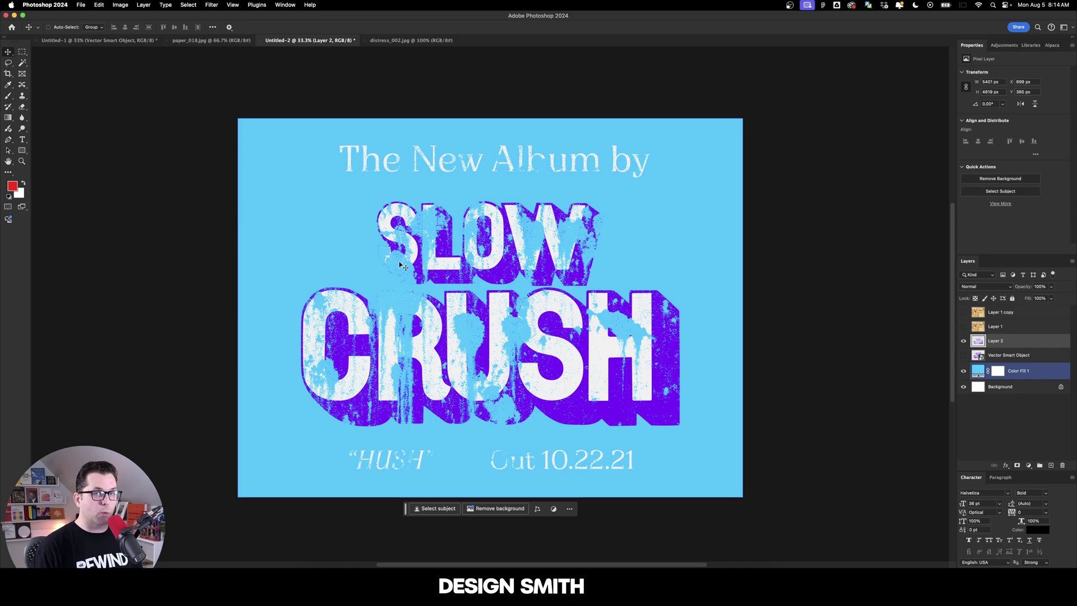
Hide the highlights artwork on Layer 2, show the Vector Smart Object, and select and show the texture copy.
{"action": "left_click", "coordinate": [964, 341]}
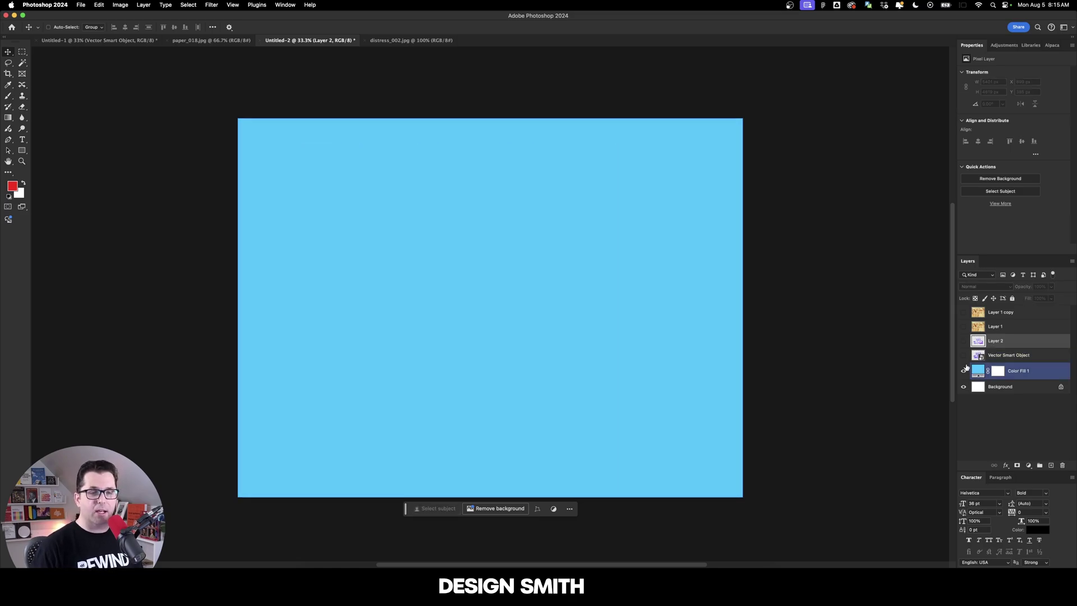
{"action": "left_click", "coordinate": [964, 354]}
{"action": "left_click", "coordinate": [987, 312]}
{"action": "left_click", "coordinate": [963, 312]}
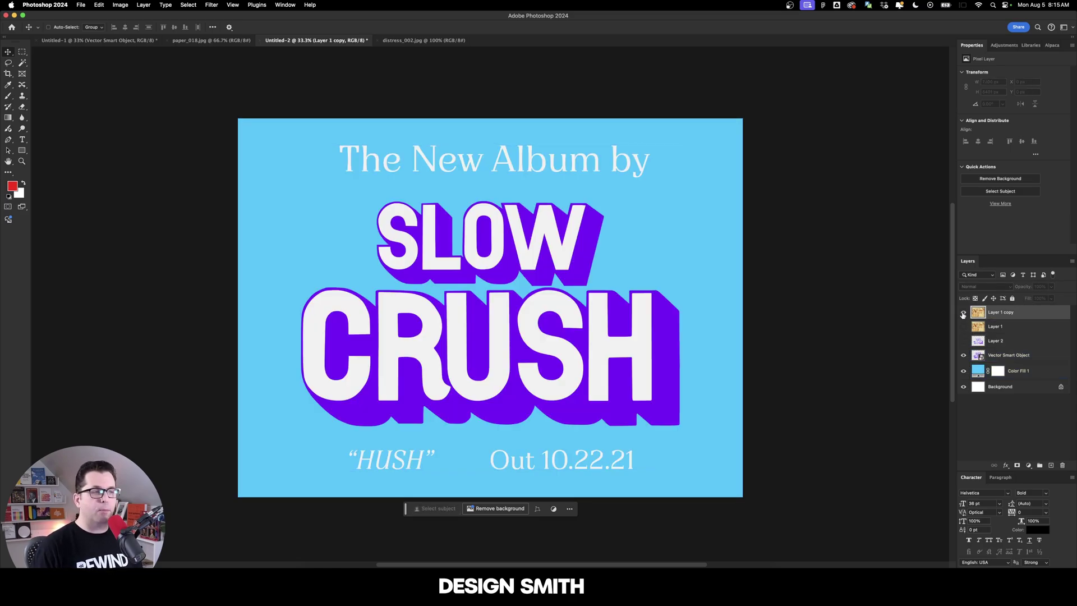
Select the texture copy's Shadows with Color Range and use that selection to copy the Vector Smart Object artwork onto a new layer.
{"action": "left_click", "coordinate": [188, 4]}
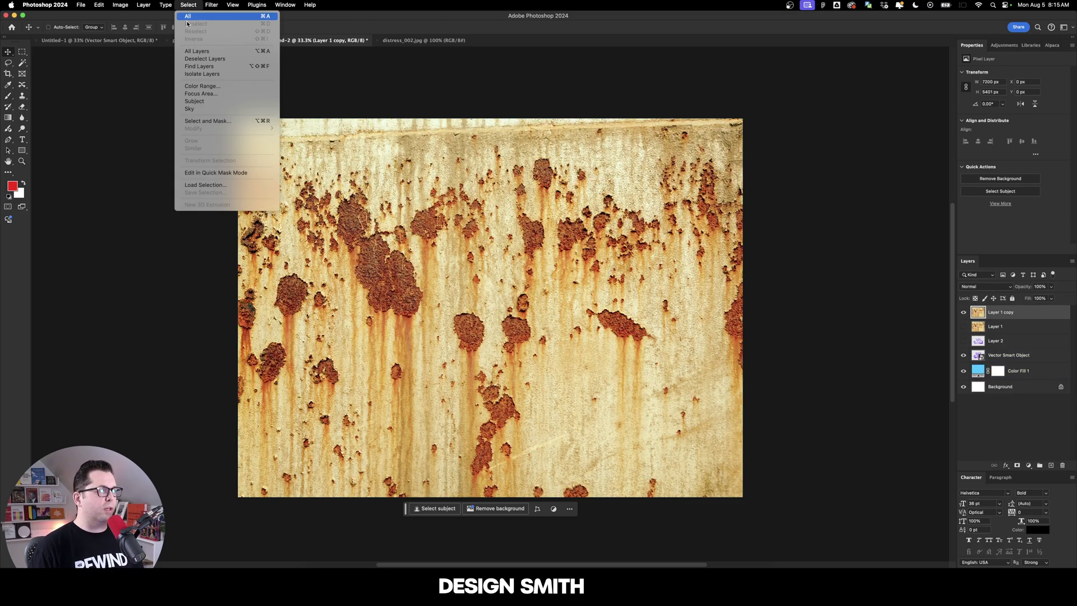
{"action": "left_click", "coordinate": [202, 85]}
{"action": "left_click", "coordinate": [548, 148]}
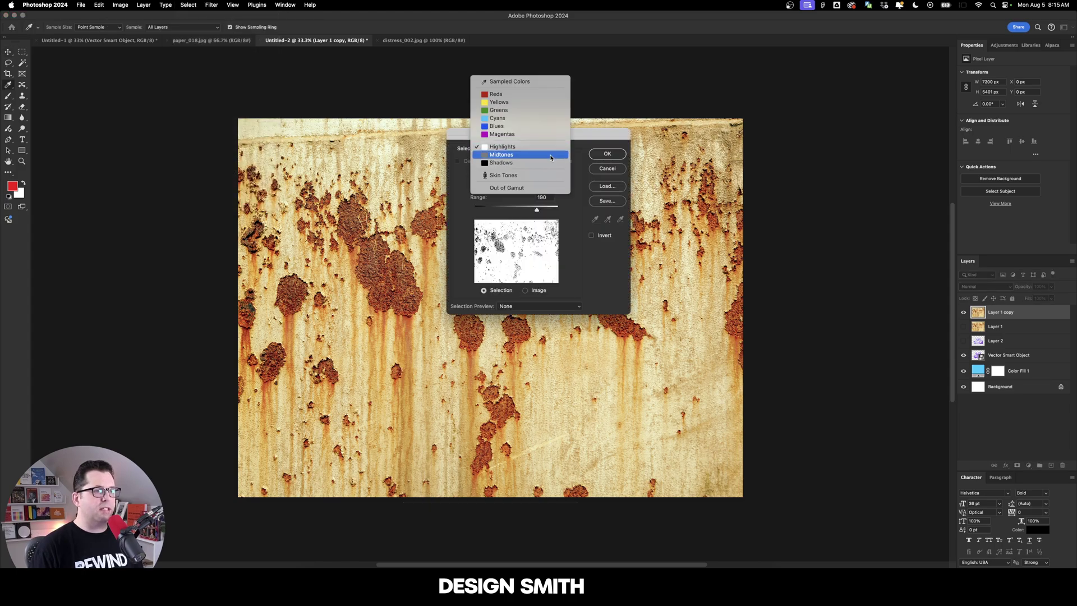
{"action": "left_click", "coordinate": [538, 164]}
{"action": "left_click", "coordinate": [606, 153]}
{"action": "left_click", "coordinate": [983, 355]}
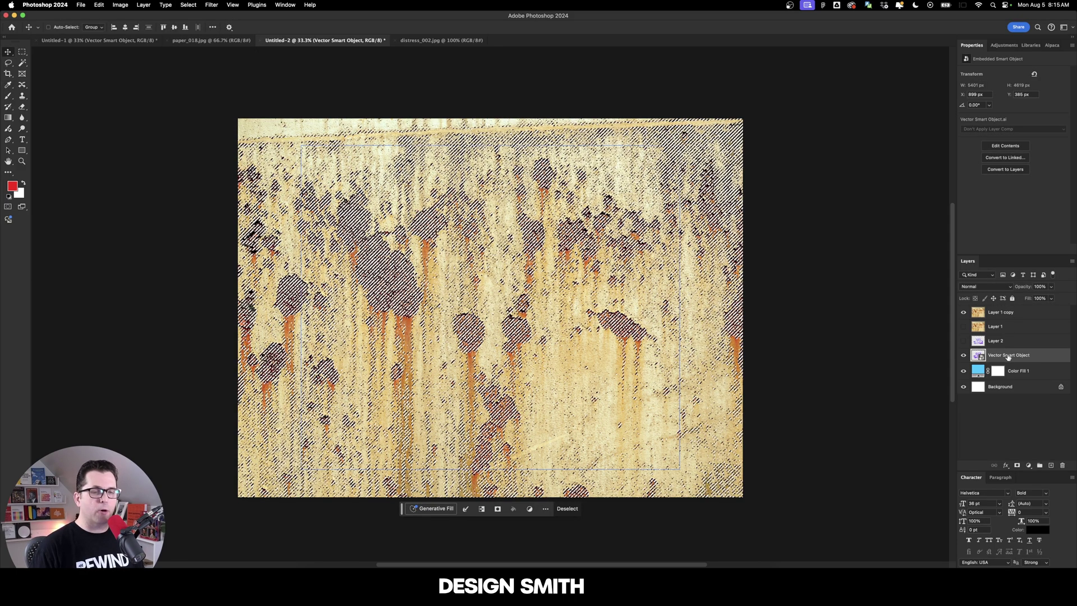
{"action": "key", "text": "super+j"}
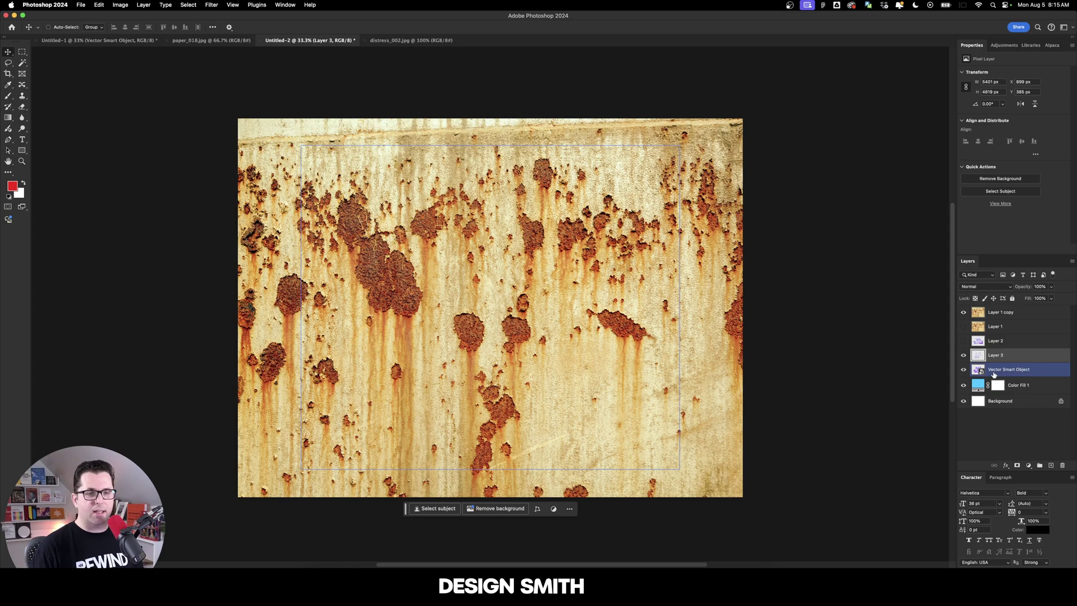
Hide the texture copy and Vector Smart Object, and show the highlights artwork and the original rust texture on Layer 1.
{"action": "left_click", "coordinate": [963, 312]}
{"action": "left_click", "coordinate": [964, 374]}
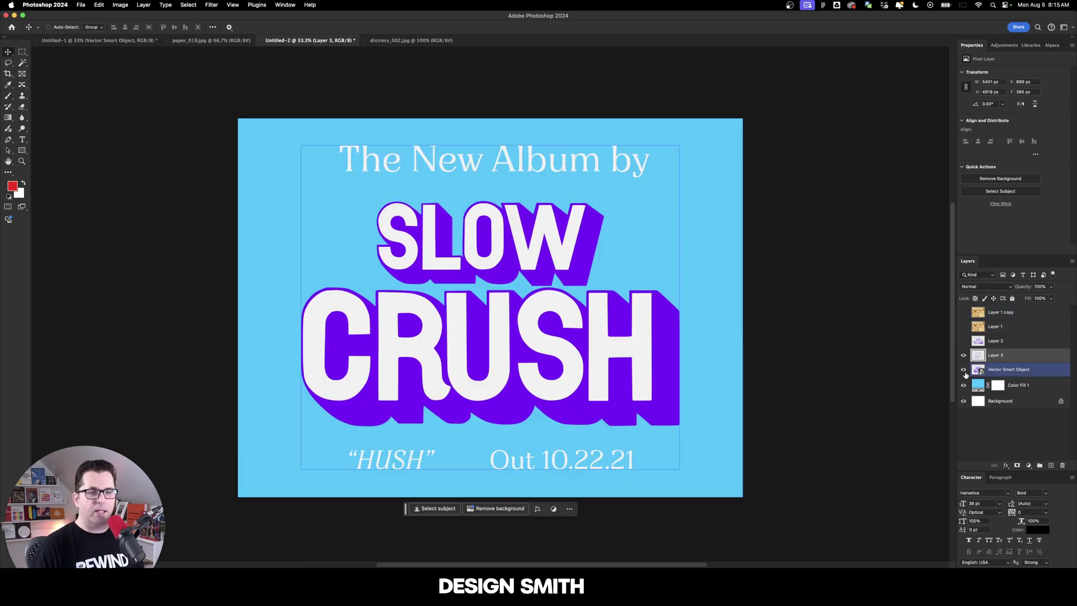
{"action": "left_click", "coordinate": [963, 370]}
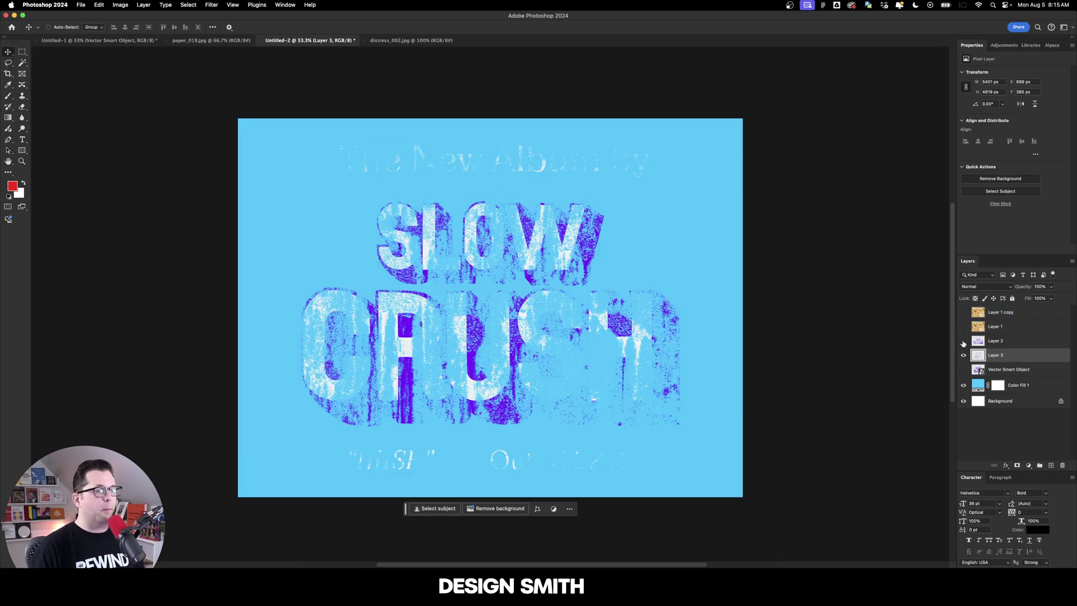
{"action": "left_click", "coordinate": [963, 342]}
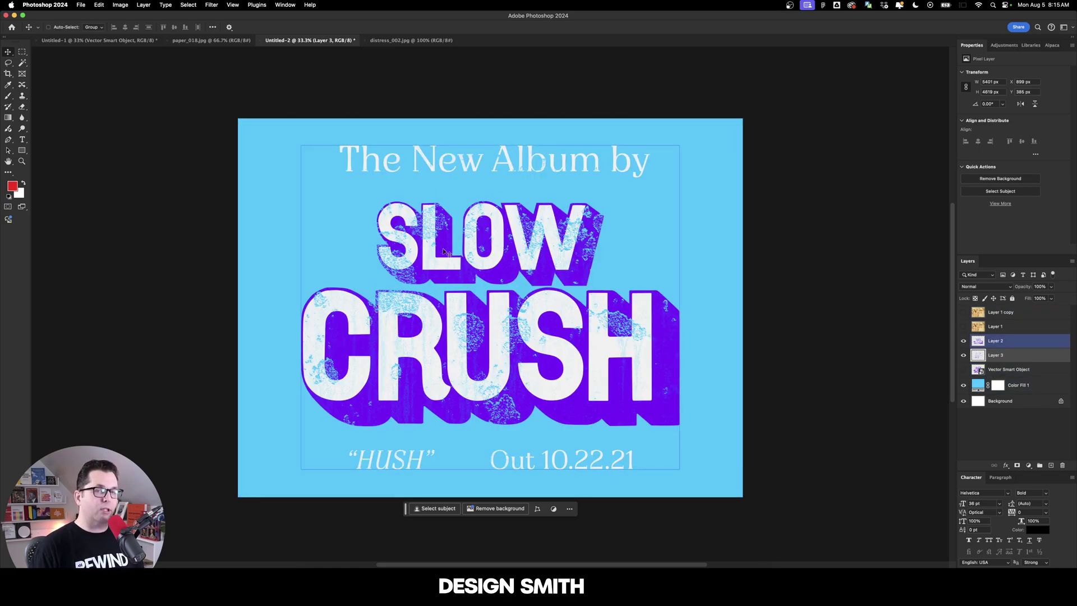
{"action": "left_click", "coordinate": [979, 326]}
{"action": "left_click", "coordinate": [964, 327]}
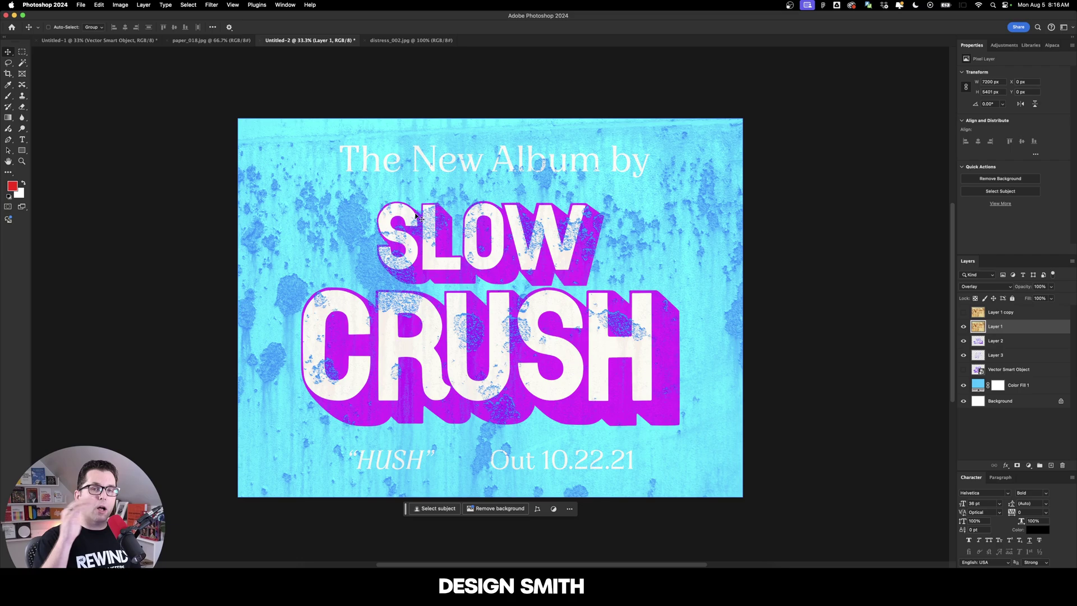
Set the blend mode of the highlights artwork on Layer 2 to Hard Light.
{"action": "left_click", "coordinate": [1003, 340]}
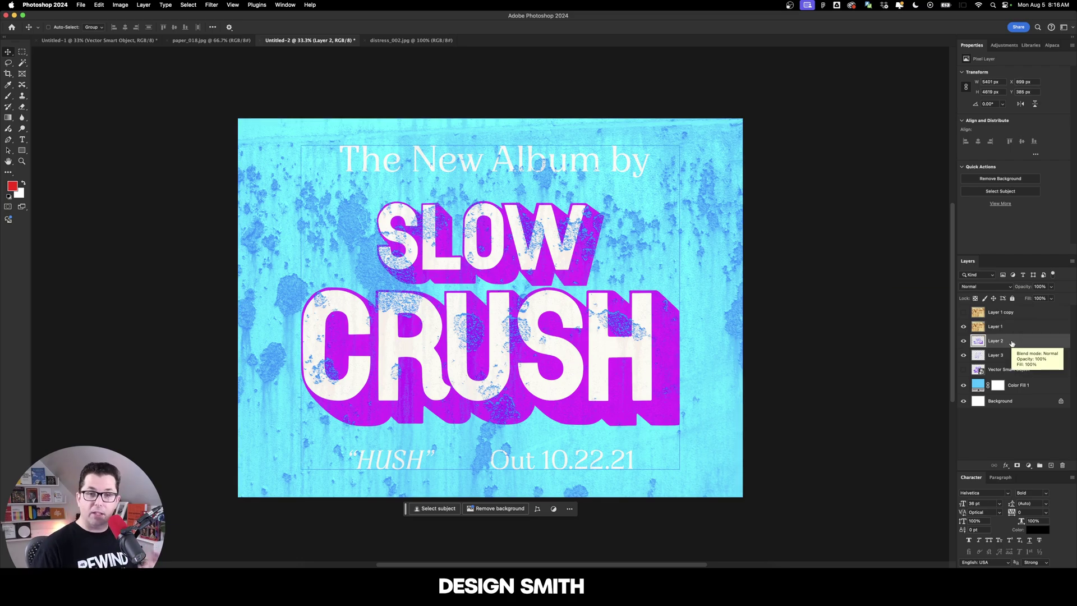
{"action": "left_click", "coordinate": [992, 291]}
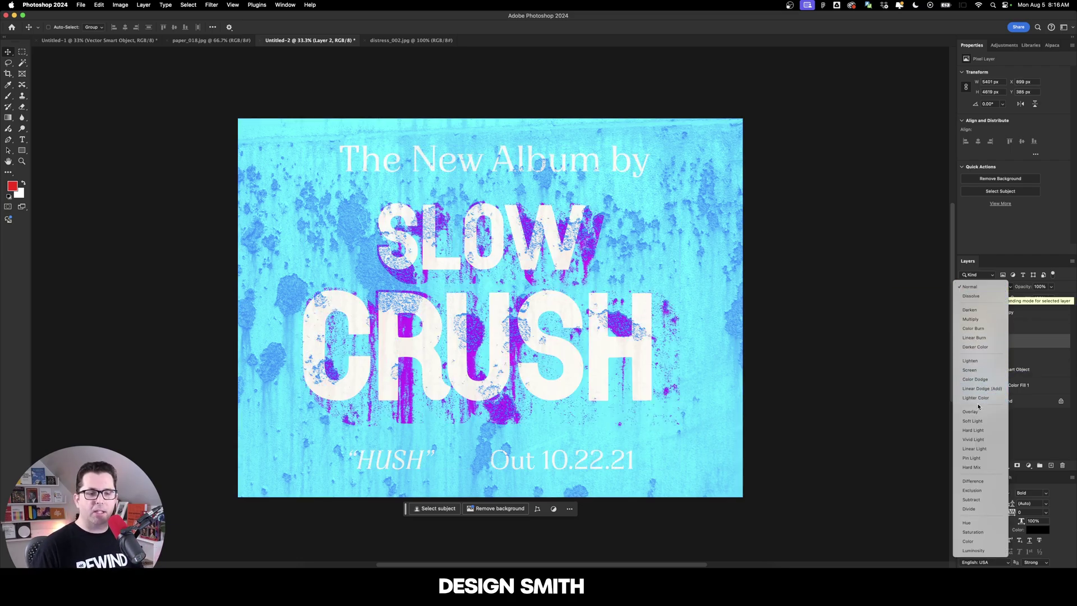
{"action": "left_click", "coordinate": [976, 430]}
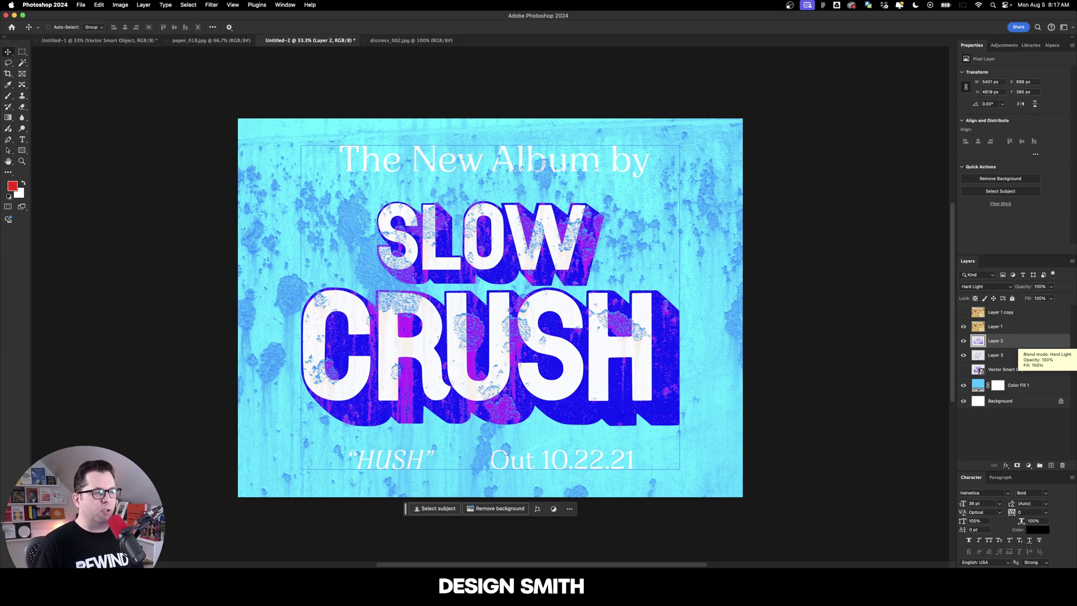
Split Layer 2's Blend If white slider for the underlying layer to 150 / 255.
{"action": "double_click", "coordinate": [1033, 342]}
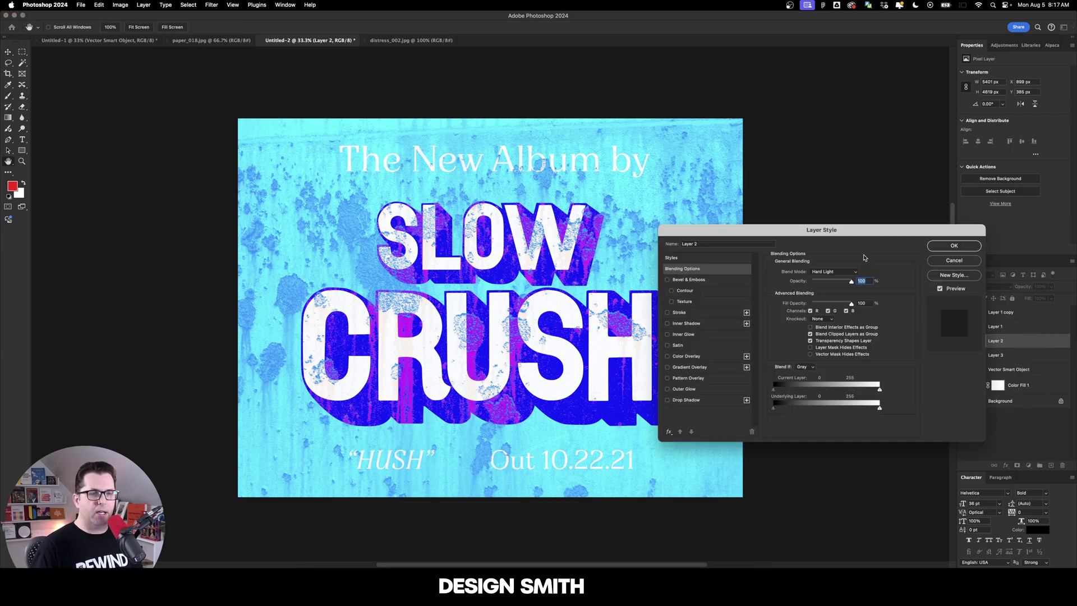
{"action": "left_click_drag", "start_coordinate": [864, 229], "coordinate": [878, 111]}
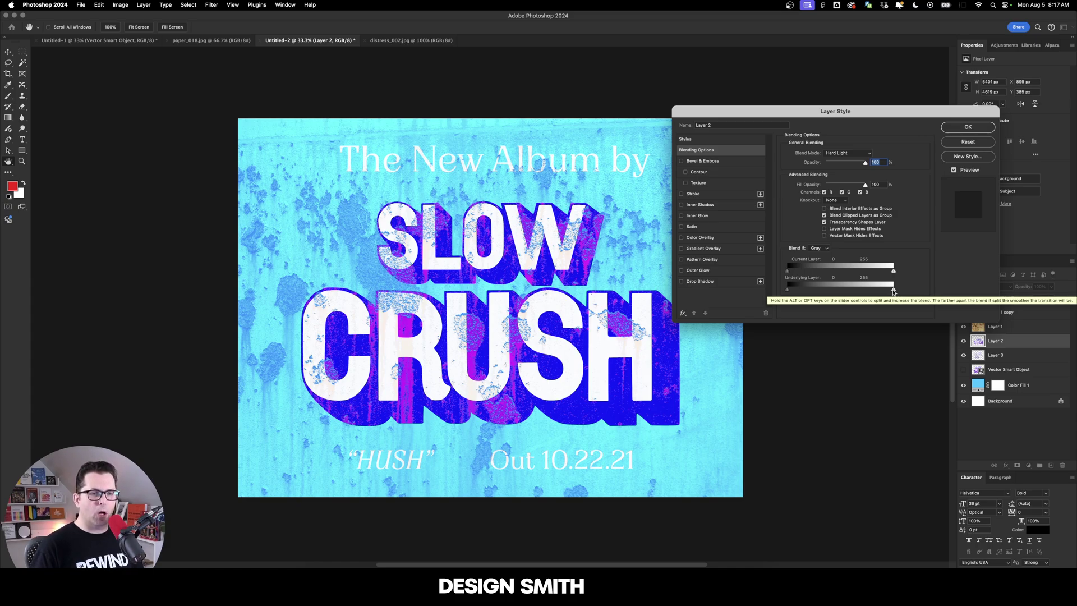
{"action": "left_click_drag", "start_coordinate": [893, 291], "coordinate": [892, 291]}
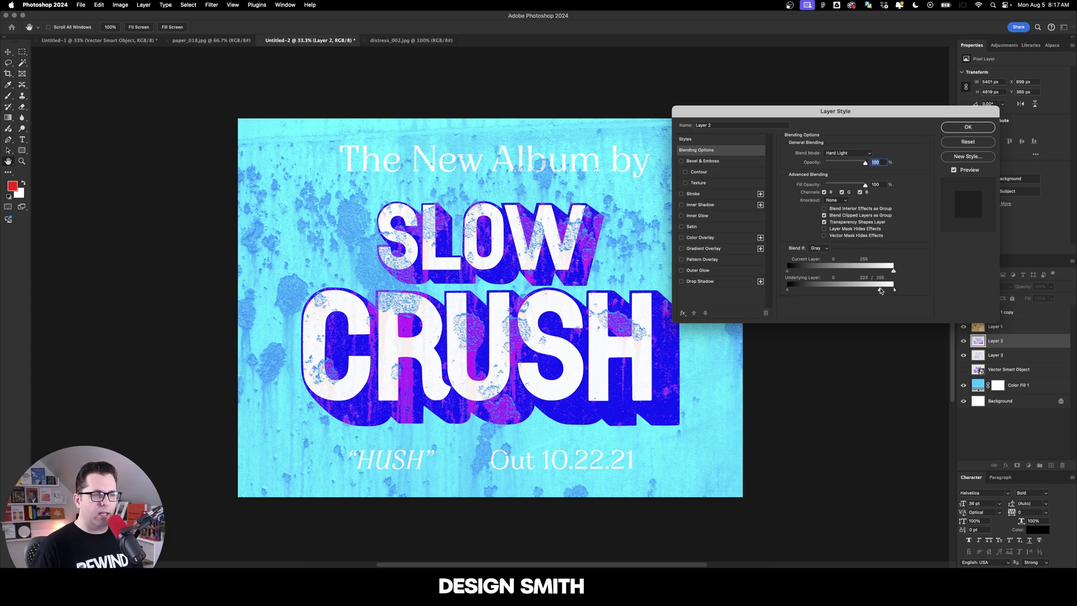
{"action": "left_click_drag", "start_coordinate": [863, 291], "coordinate": [850, 291]}
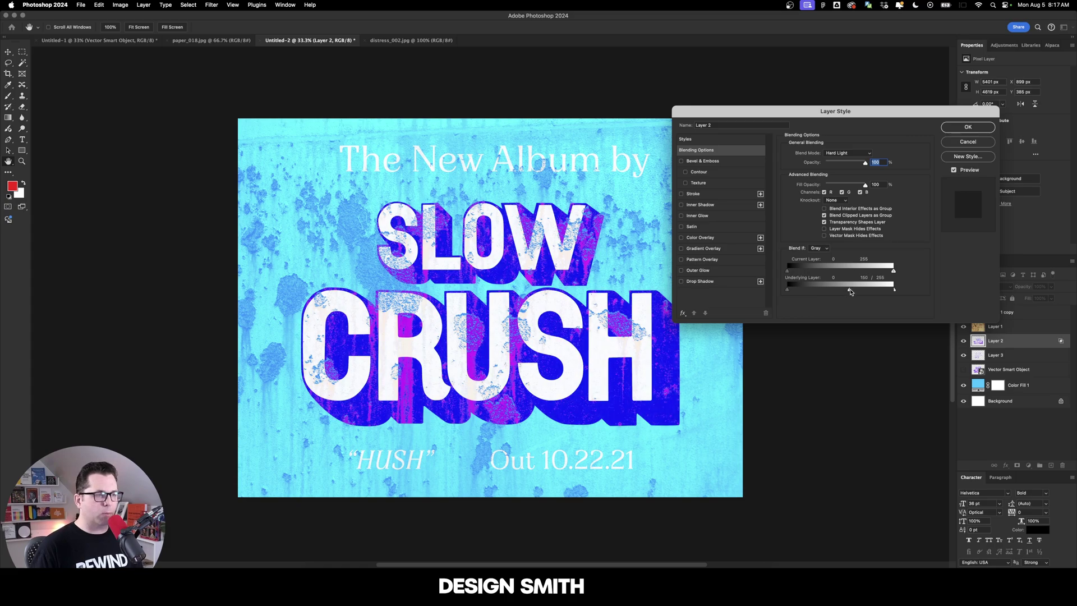
{"action": "left_click", "coordinate": [967, 128]}
Lock Layer 2's transparent pixels and brush the "The New Album by", "HUSH" and "Out 10.22.21" text with the default black.
{"action": "key", "text": "d"}
{"action": "key", "text": "b"}
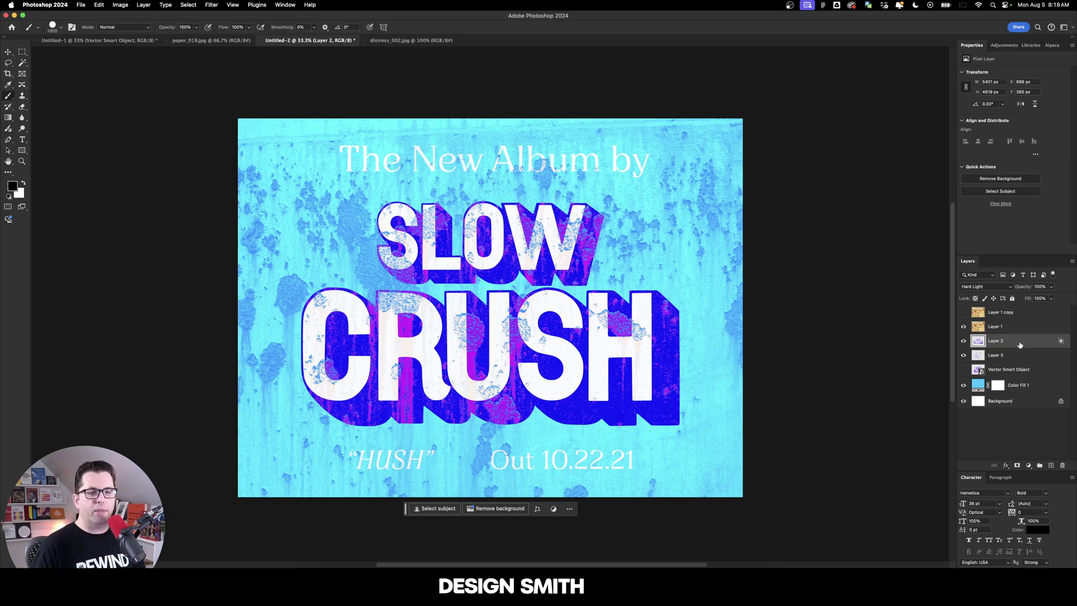
{"action": "left_click", "coordinate": [976, 300]}
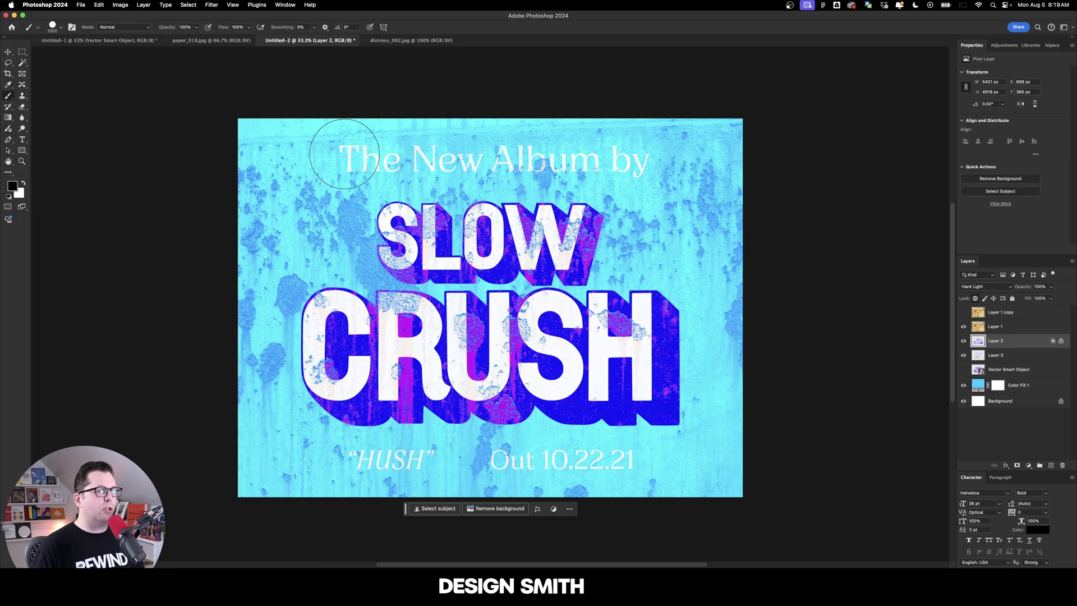
{"action": "left_click_drag", "start_coordinate": [344, 154], "coordinate": [597, 154]}
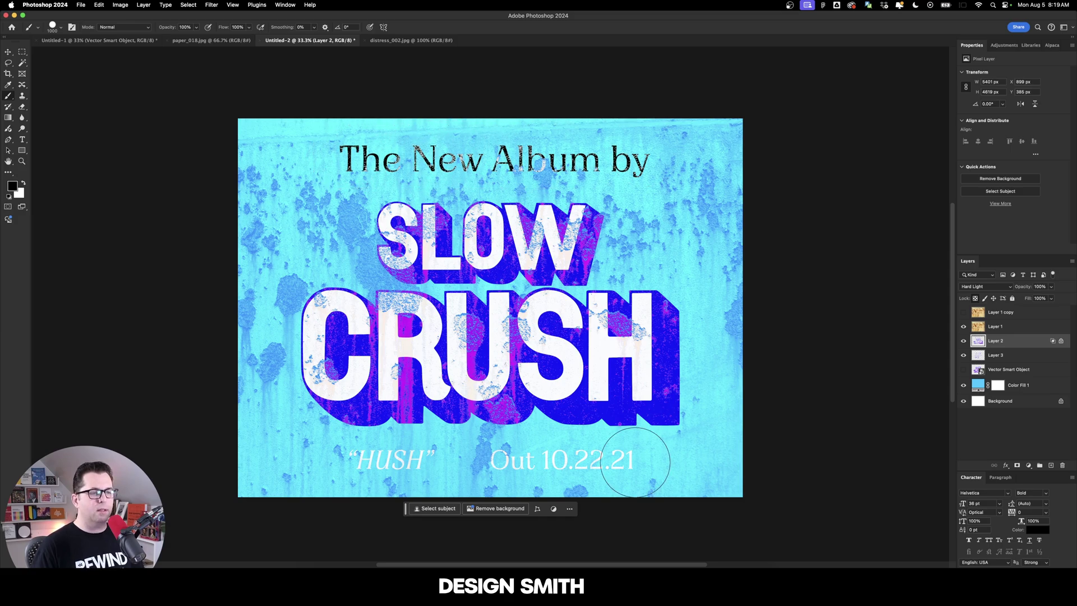
{"action": "left_click_drag", "start_coordinate": [635, 461], "coordinate": [319, 461]}
Lock the transparent pixels of the shadows artwork on Layer 3 and brush its "The New Album by" text black.
{"action": "key", "text": "alt+bracketleft"}
{"action": "key", "text": "slash"}
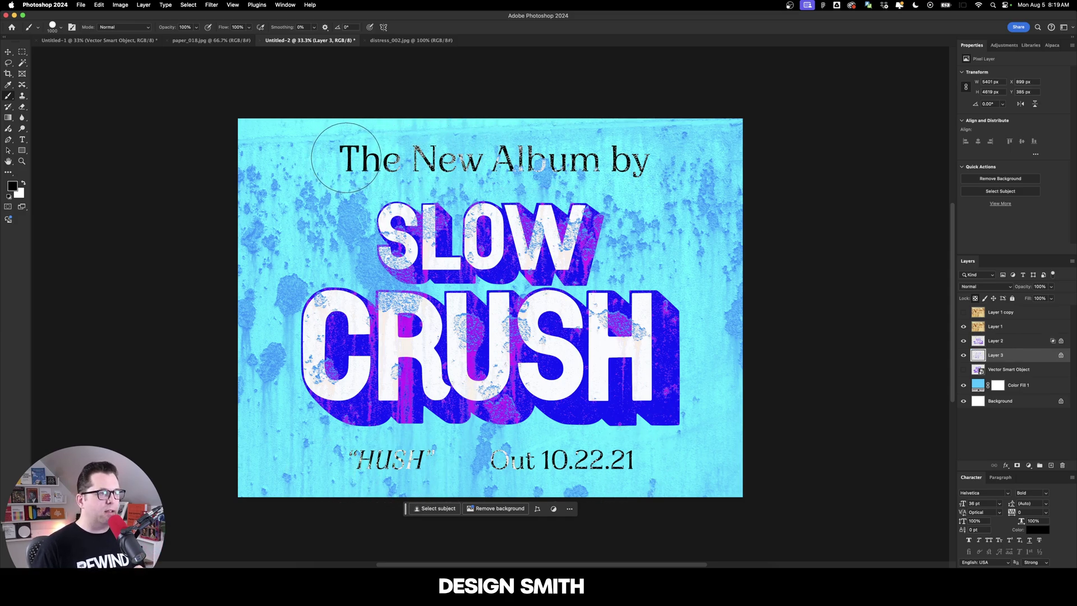
{"action": "left_click_drag", "start_coordinate": [345, 159], "coordinate": [678, 158]}
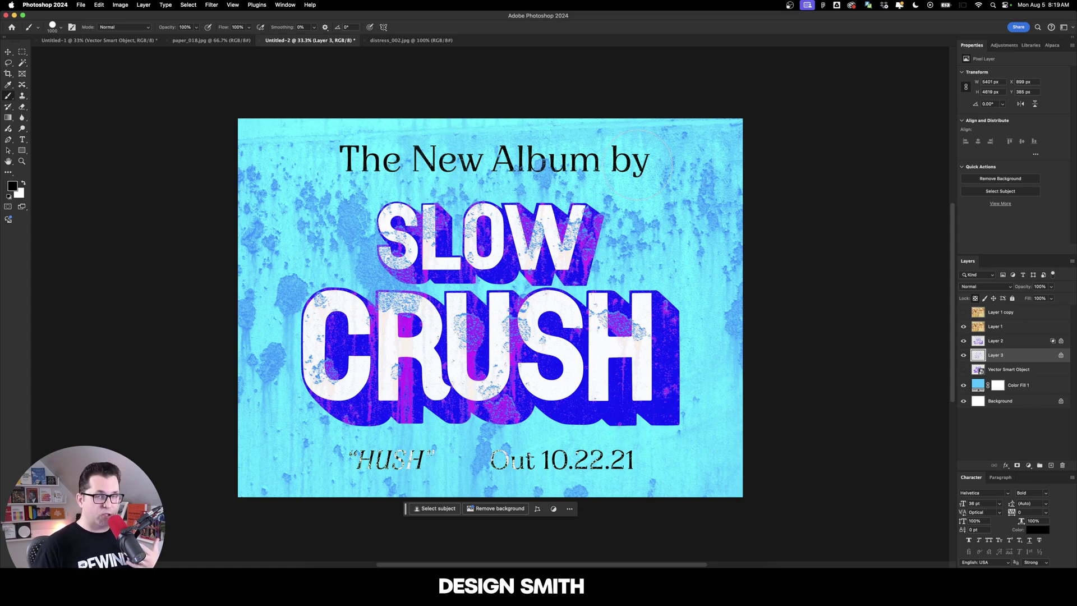
Sample a violet-blue from the CRUSH lettering with the Eyedropper as the Brush tool's foreground color.
{"action": "key", "text": "i"}
{"action": "left_click", "coordinate": [583, 351]}
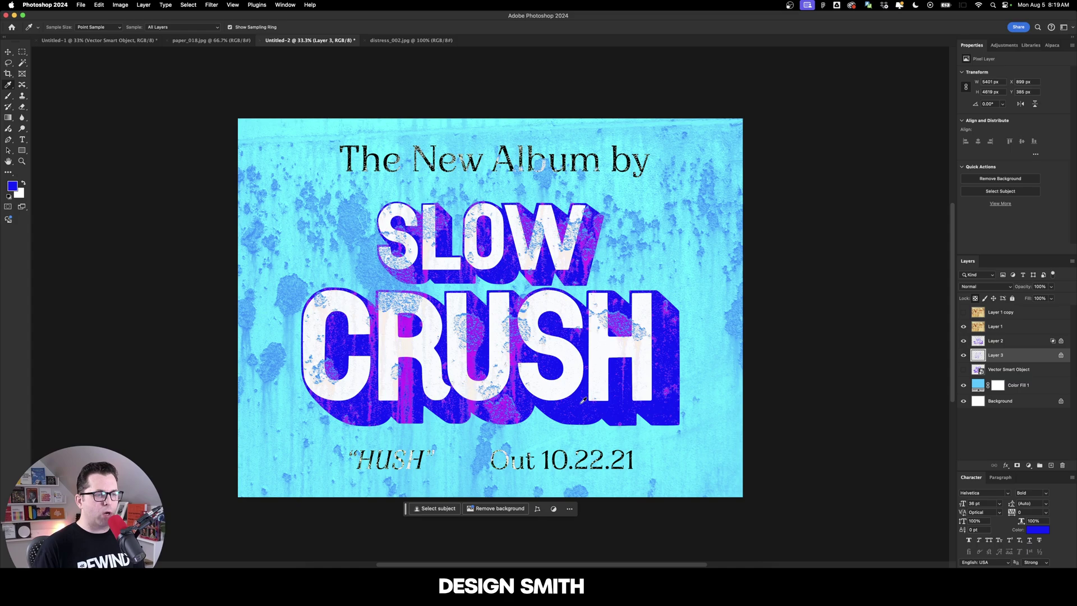
{"action": "left_click", "coordinate": [582, 401]}
{"action": "key", "text": "b"}
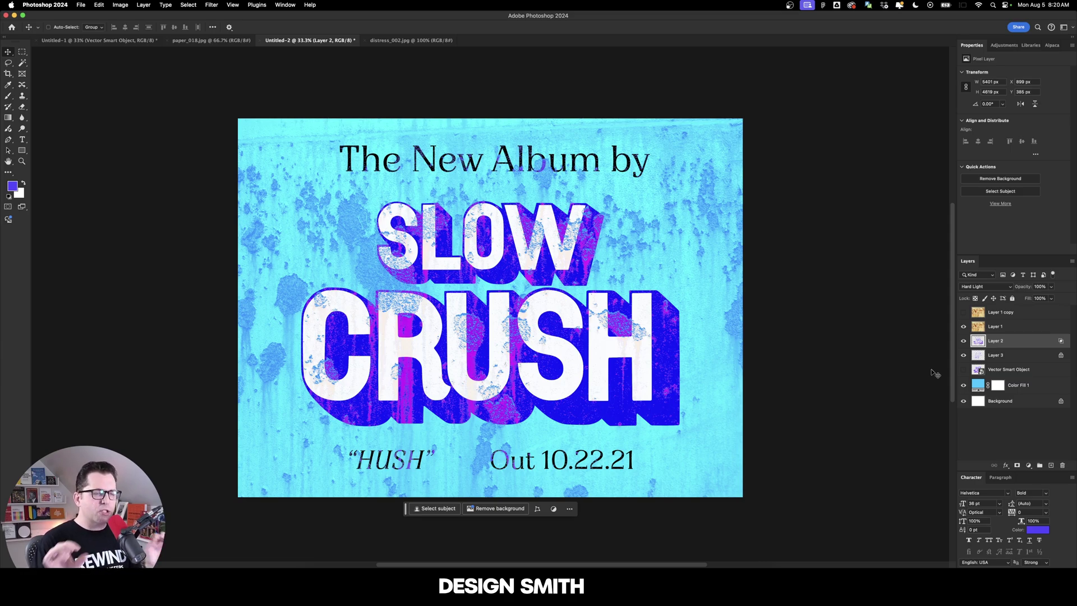
Rotate the highlights artwork on Layer 2 by 1 degree with Free Transform.
{"action": "key", "text": "super+t"}
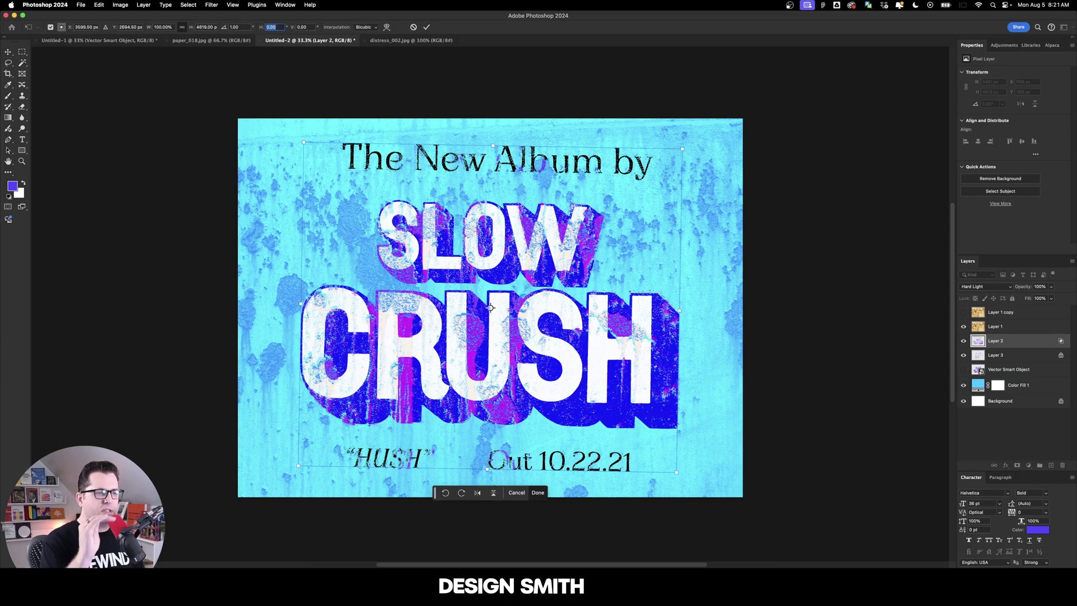
{"action": "key", "text": "Return"}
{"action": "key", "text": "Return"}
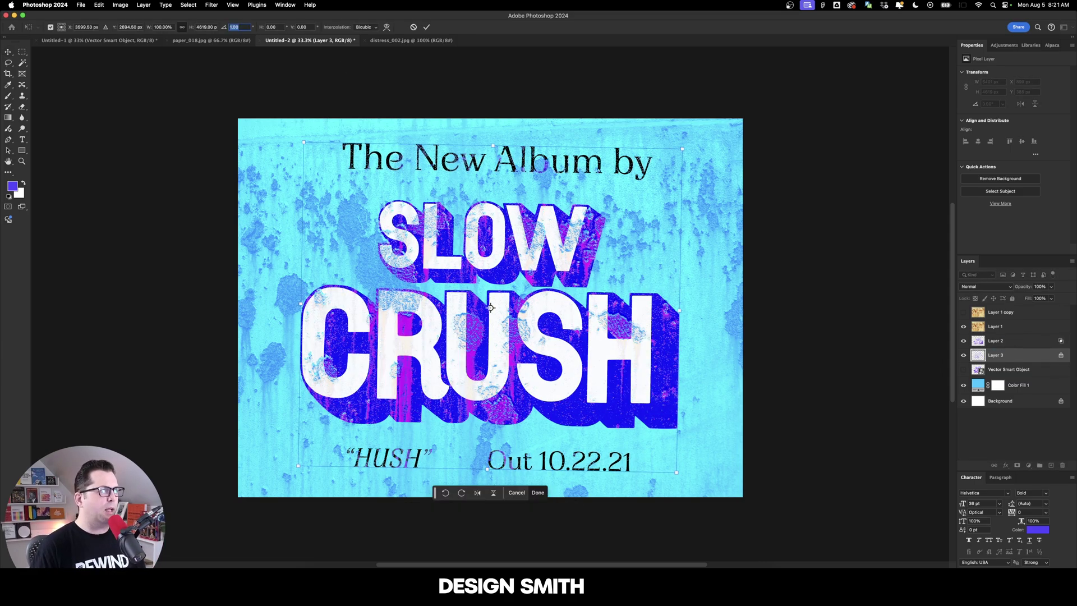
Rotate the shadows artwork on Layer 3 by 0.75 degrees with Free Transform.
{"action": "type", "text": ".75"}
{"action": "key", "text": "Tab"}
{"action": "key", "text": "Return"}
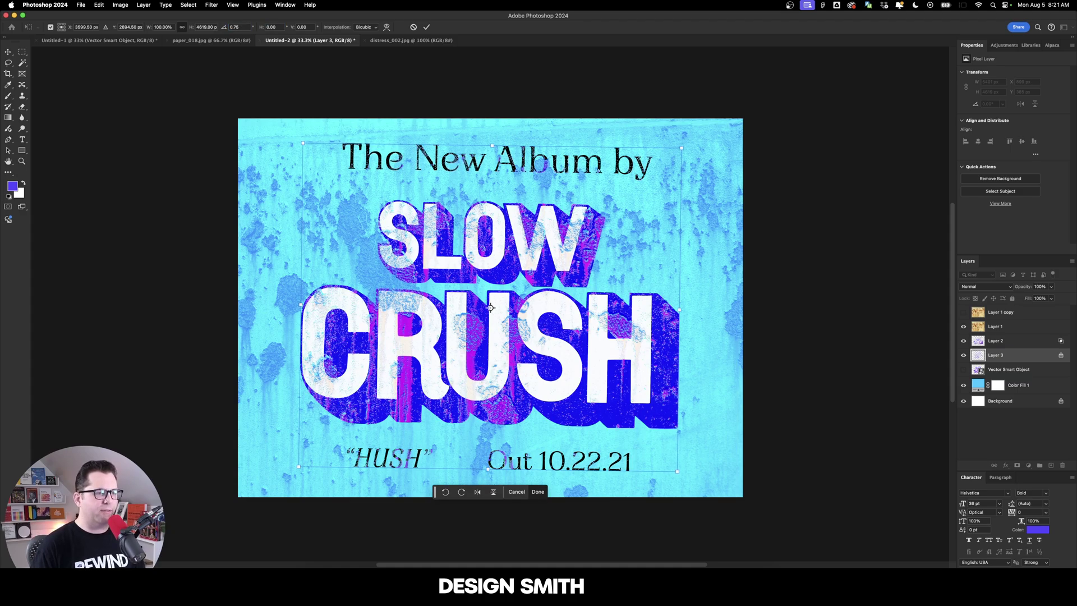
{"action": "key", "text": "Return"}
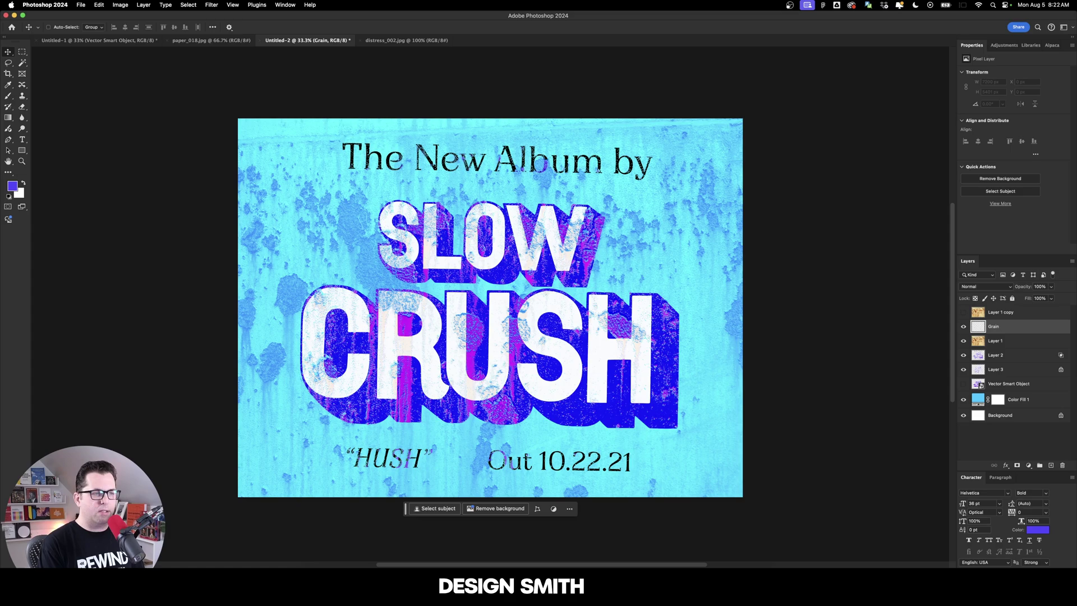
Fill the Grain layer with 50% Gray.
{"action": "key", "text": "shift+BackSpace"}
{"action": "left_click", "coordinate": [545, 242]}
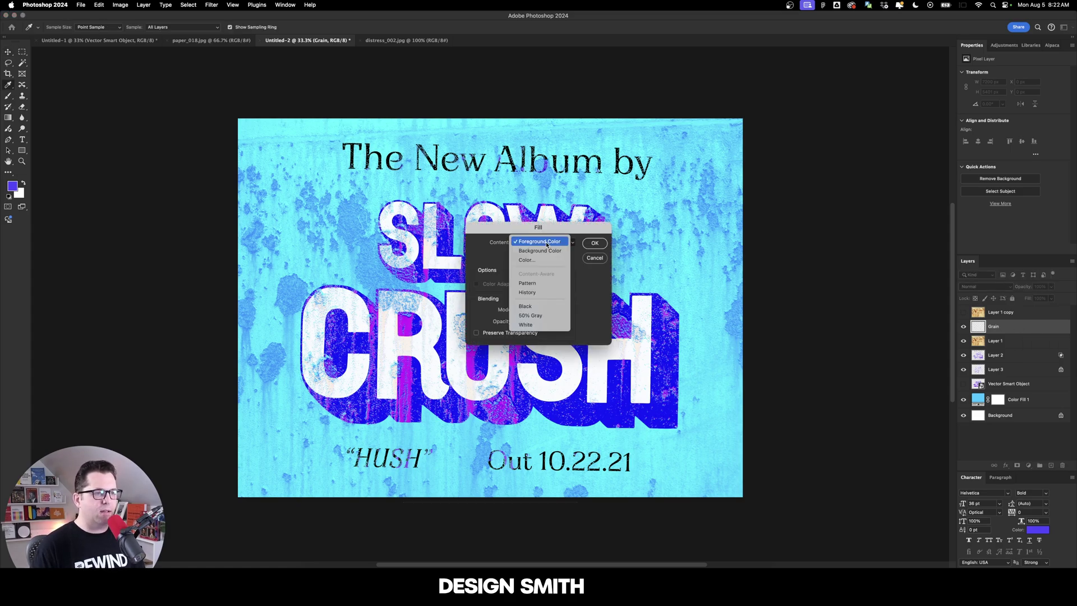
{"action": "left_click", "coordinate": [541, 314]}
{"action": "key", "text": "Return"}
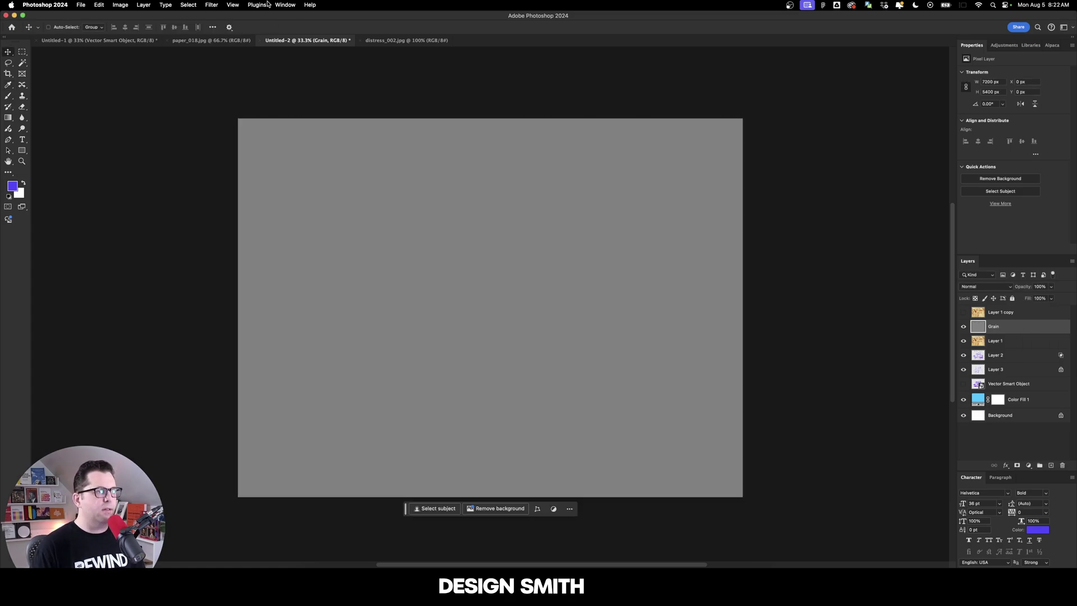
Apply the Add Noise filter to the gray Grain layer.
{"action": "left_click", "coordinate": [211, 5]}
{"action": "mouse_move", "coordinate": [258, 155]}
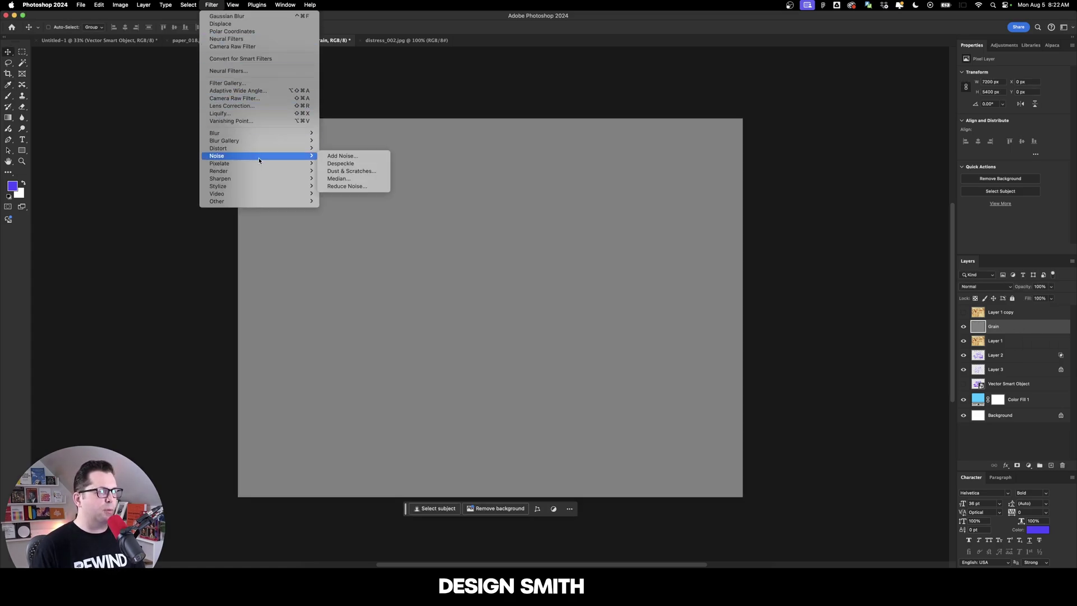
{"action": "left_click", "coordinate": [337, 159]}
{"action": "key", "text": "Return"}
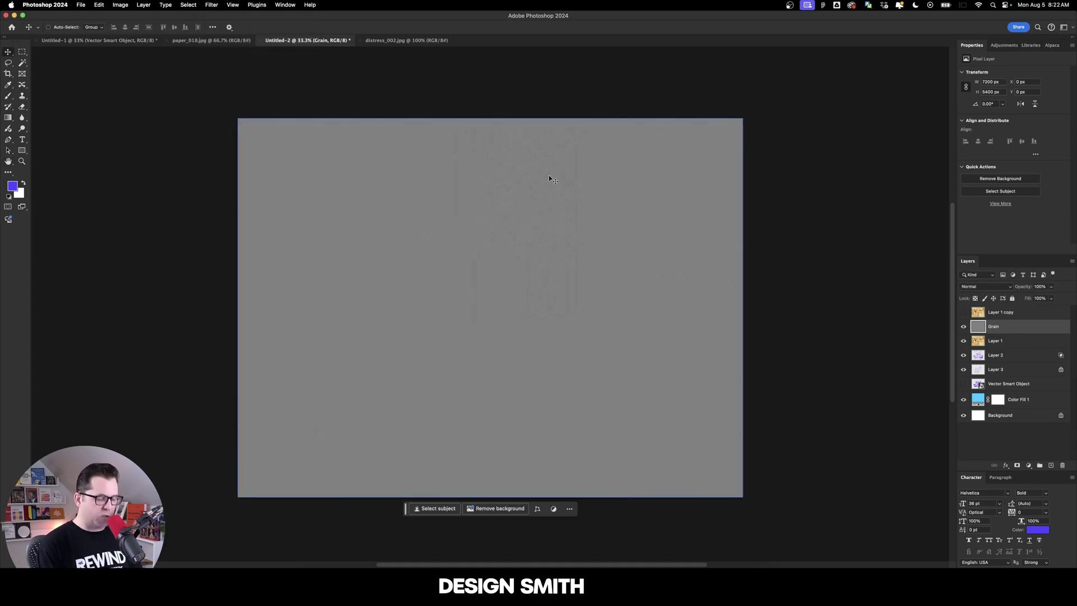
Set the Grain layer's blend mode to Color Burn and inspect the grain across the lettering at 100% zoom.
{"action": "key", "text": "super+0"}
{"action": "key", "text": "super+plus"}
{"action": "key", "text": "super+plus"}
{"action": "key", "text": "super+plus"}
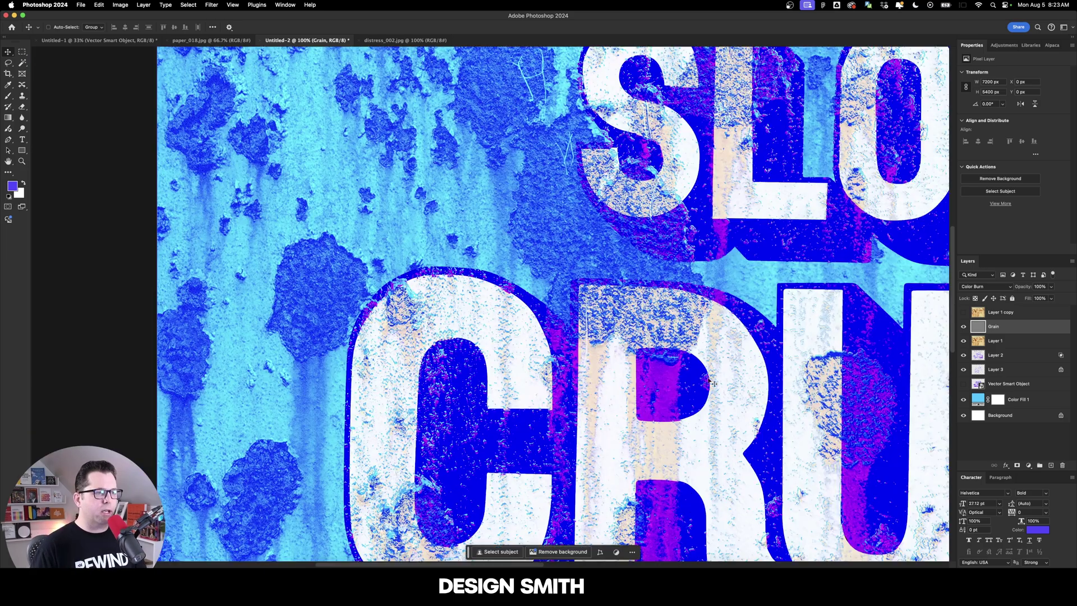
{"action": "left_click_drag", "start_coordinate": [782, 422], "coordinate": [540, 218]}
{"action": "left_click_drag", "start_coordinate": [752, 269], "coordinate": [535, 288]}
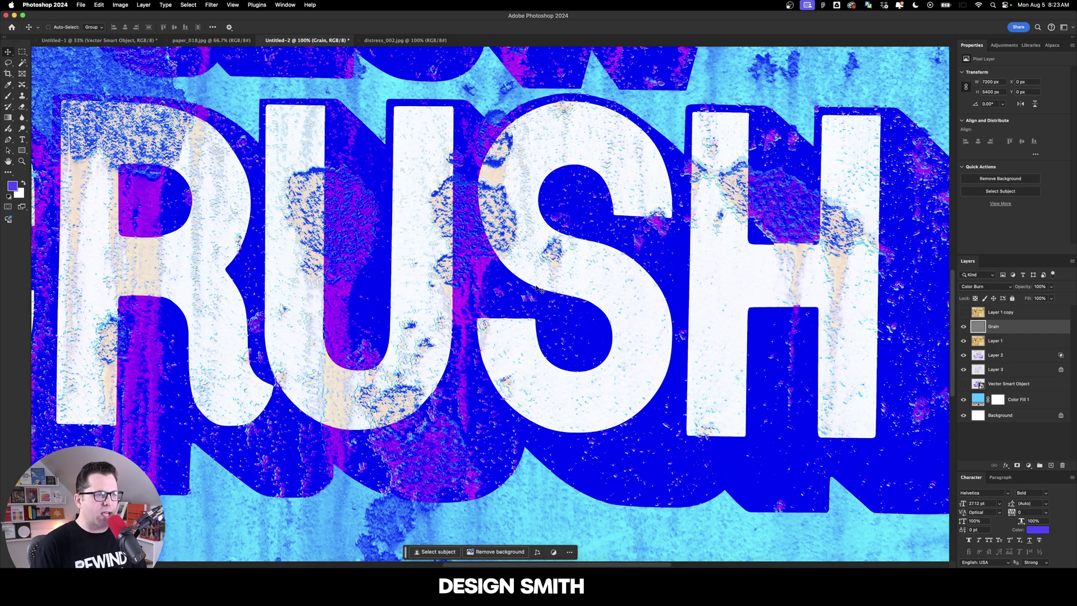
{"action": "key", "text": "super+0"}
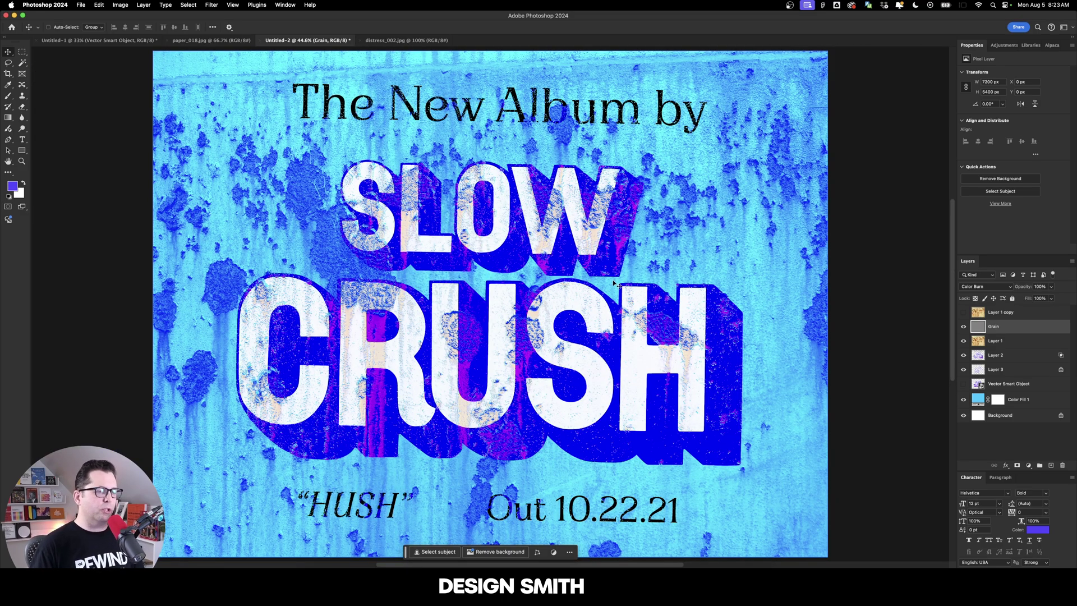